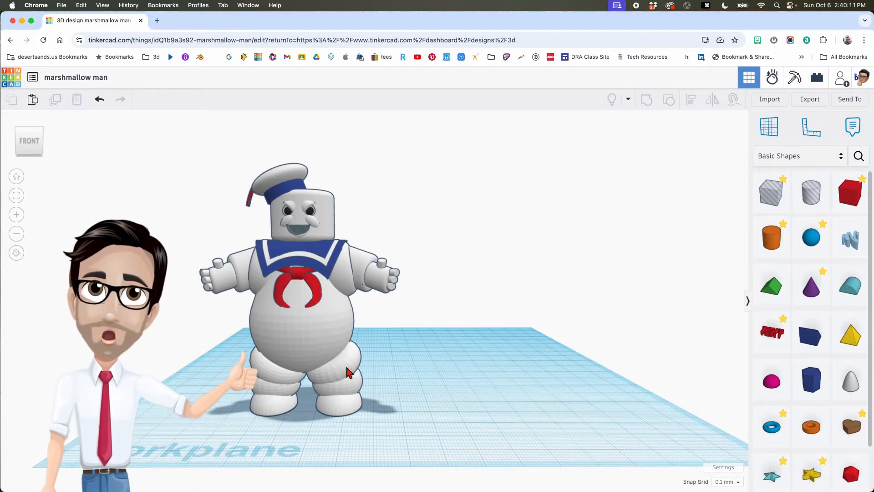
# - Place a half sphere and size it 8 tall, 16.5 wide and 23 long
pyautogui.scroll(4, 299, 327)
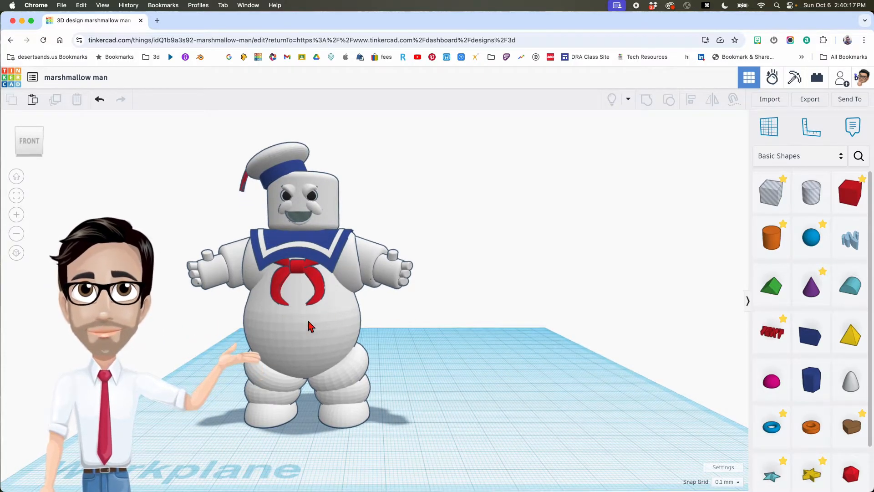
pyautogui.moveTo(455, 375); pyautogui.dragTo(437, 373, button='middle')
pyautogui.moveTo(437, 373); pyautogui.dragTo(444, 377, button='right')
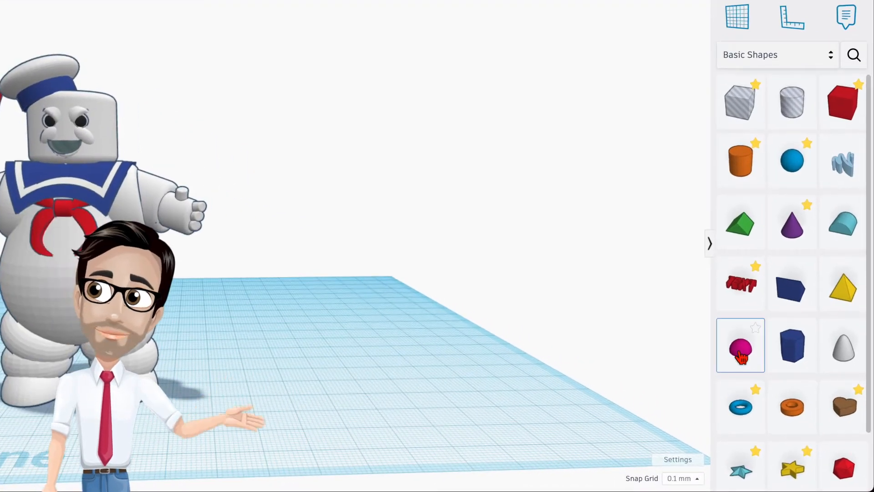
pyautogui.moveTo(740, 356); pyautogui.dragTo(355, 382)
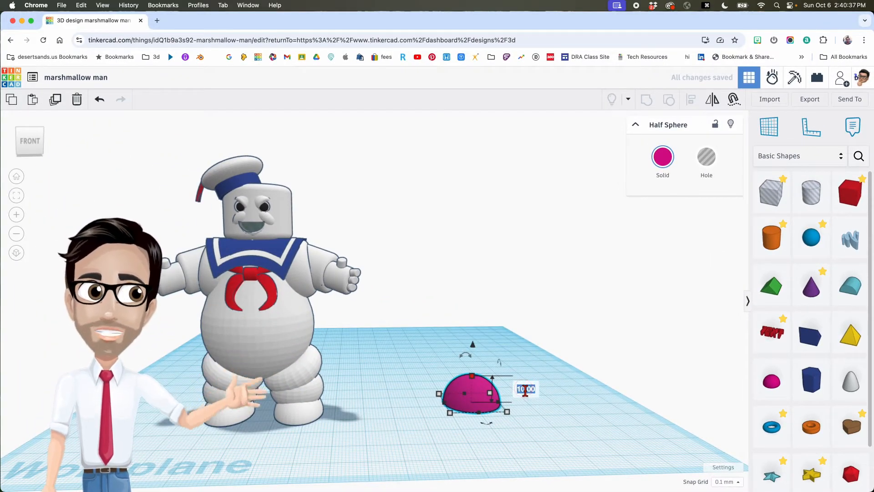
pyautogui.write('8')
pyautogui.press('Return')
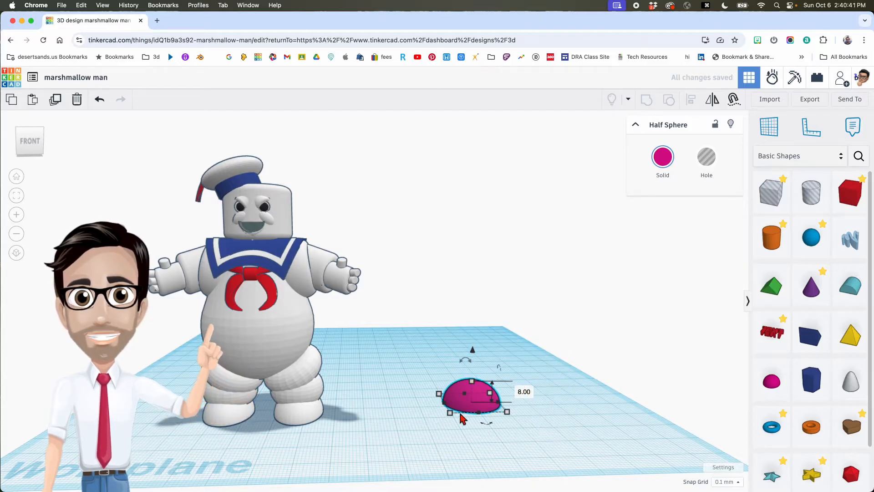
pyautogui.moveTo(510, 419)
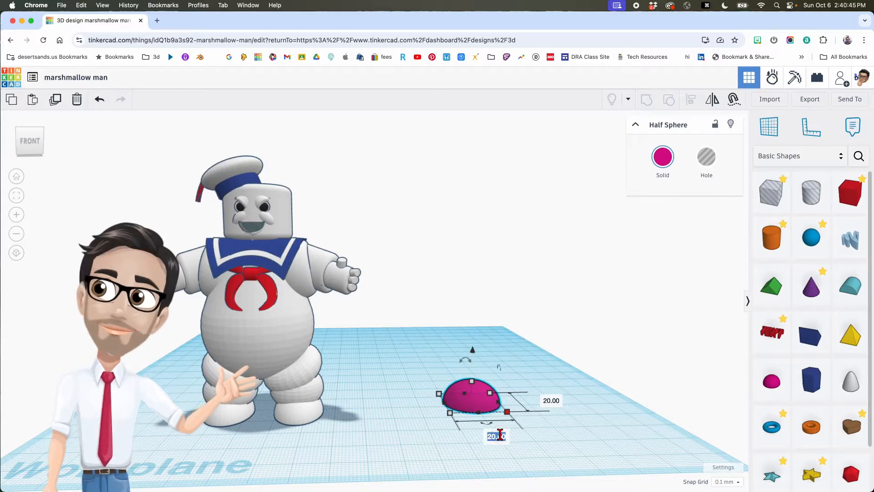
pyautogui.write('16.5')
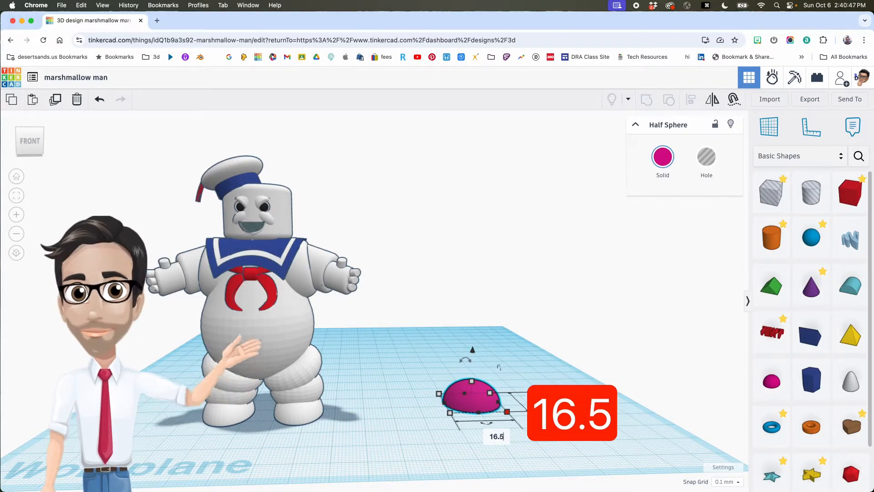
pyautogui.press('Return')
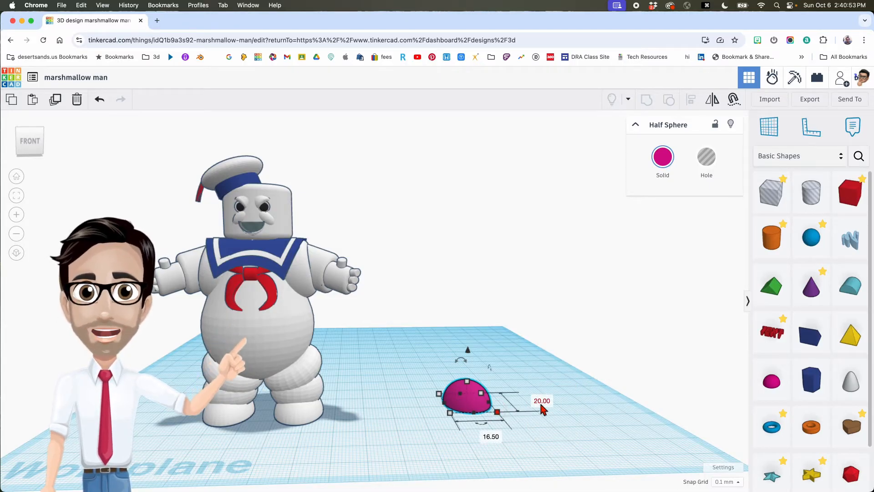
pyautogui.write('23')
pyautogui.press('Return')
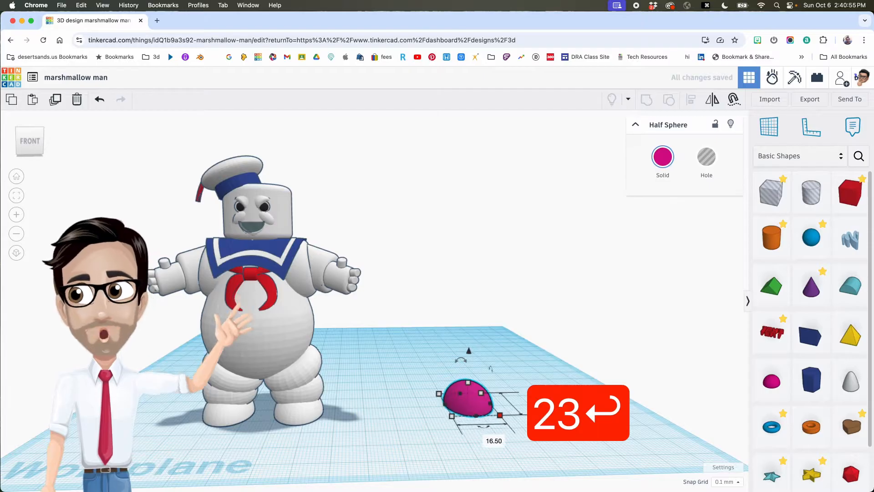
# - Make the half sphere white and move it right beside the marshmallow man
pyautogui.click(662, 157)
pyautogui.click(744, 238)
pyautogui.moveTo(543, 367); pyautogui.dragTo(513, 361, button='middle')
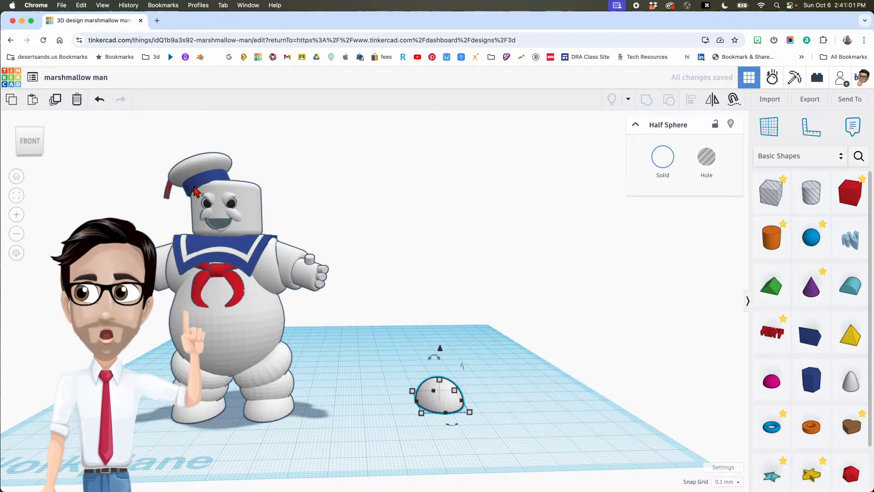
pyautogui.moveTo(359, 331); pyautogui.dragTo(344, 322, button='middle')
pyautogui.moveTo(406, 380); pyautogui.dragTo(429, 388)
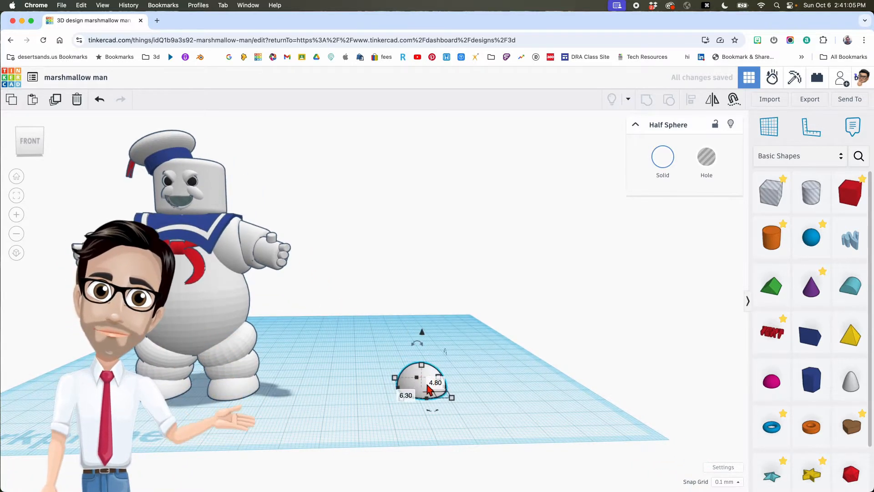
pyautogui.click(400, 341)
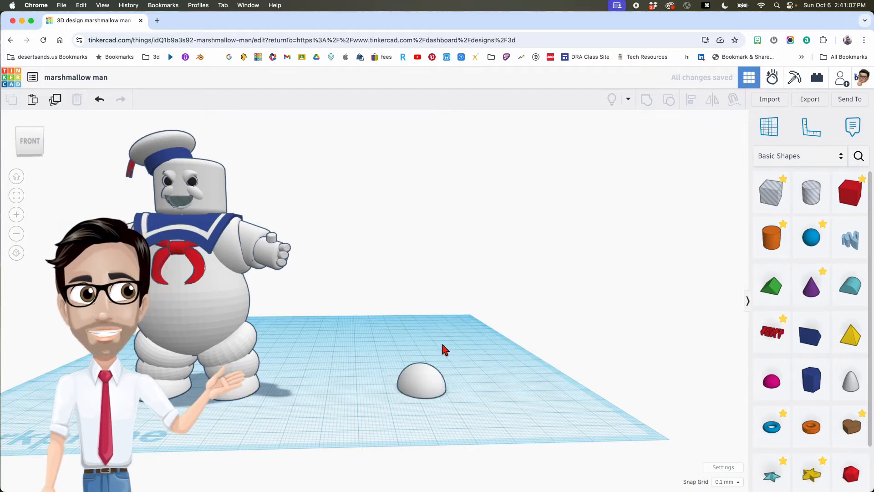
# - Place a torus with 24 sides and a height of 10
pyautogui.click(779, 429)
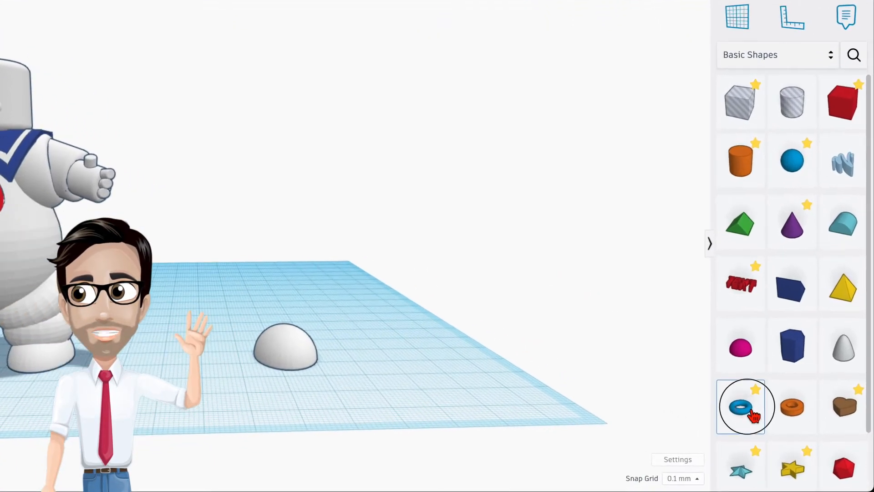
pyautogui.click(368, 372)
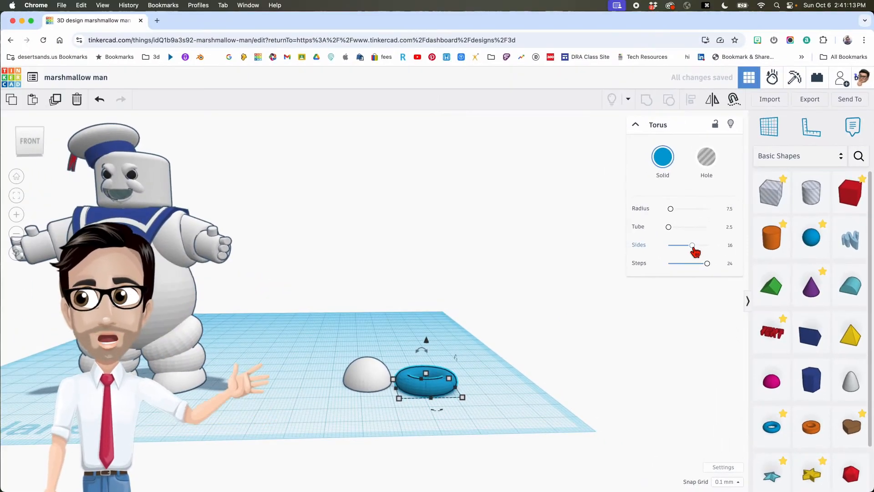
pyautogui.moveTo(692, 246); pyautogui.dragTo(750, 263)
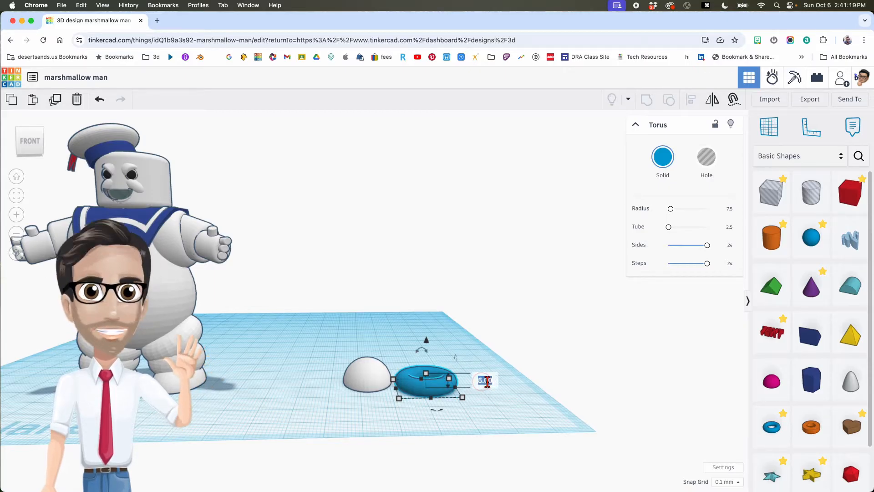
pyautogui.write('10')
pyautogui.press('Return')
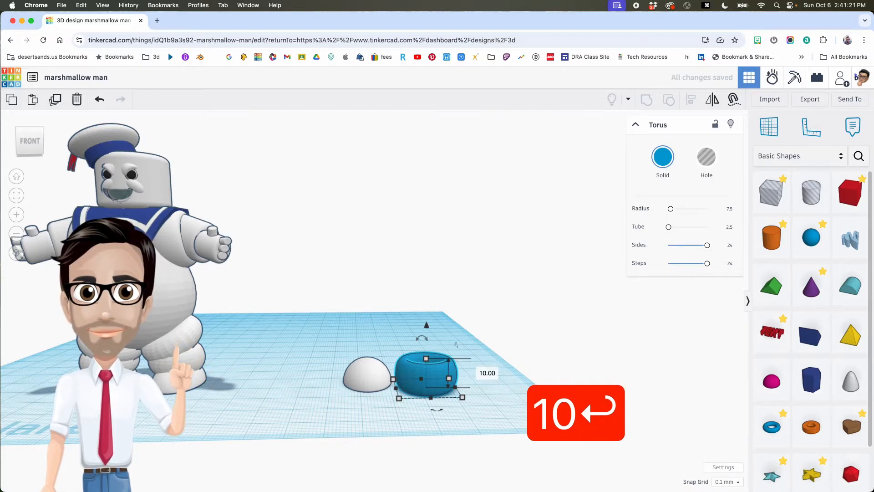
# - Resize the torus footprint to 18 by 18, make it white and shift it left
pyautogui.moveTo(462, 397)
pyautogui.write('18')
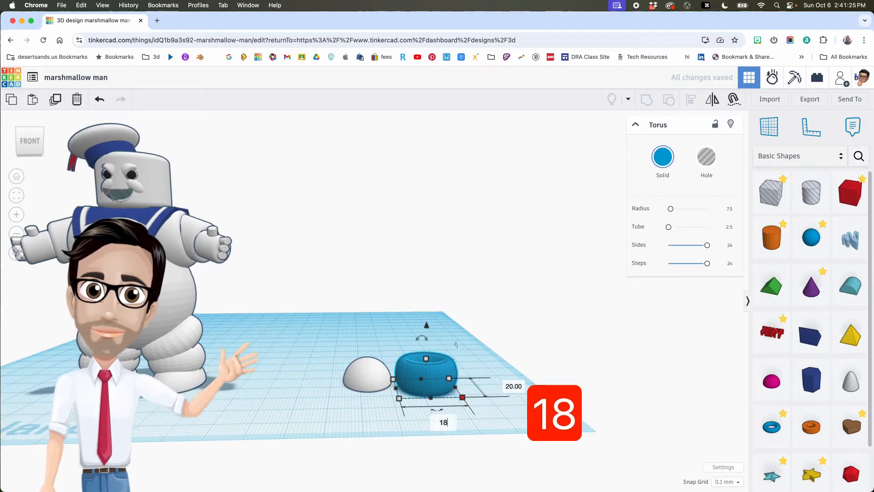
pyautogui.press('Return')
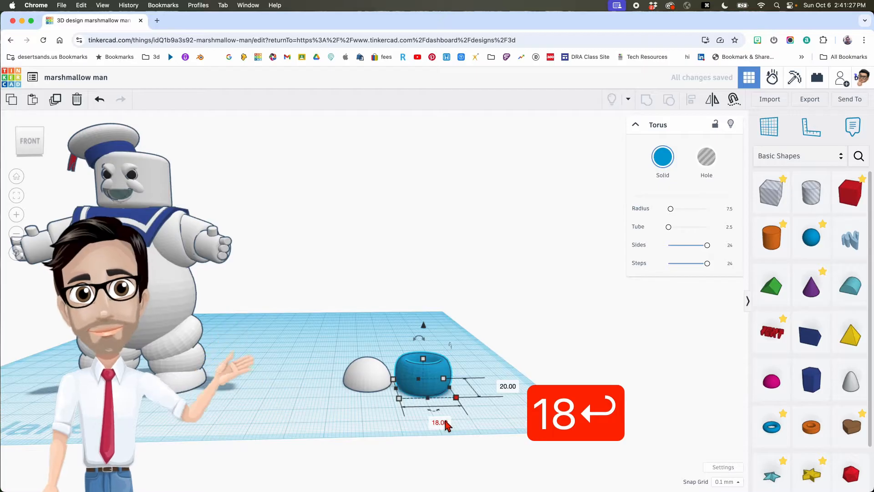
pyautogui.click(508, 386)
pyautogui.write('18')
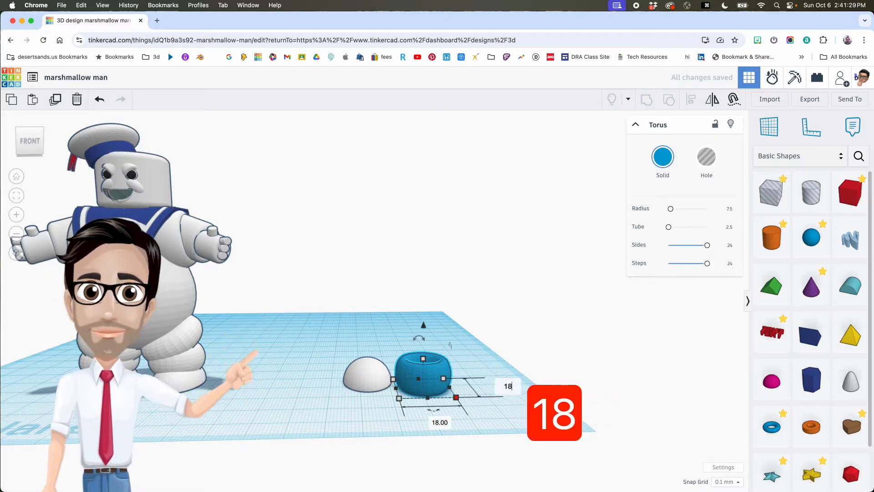
pyautogui.press('Return')
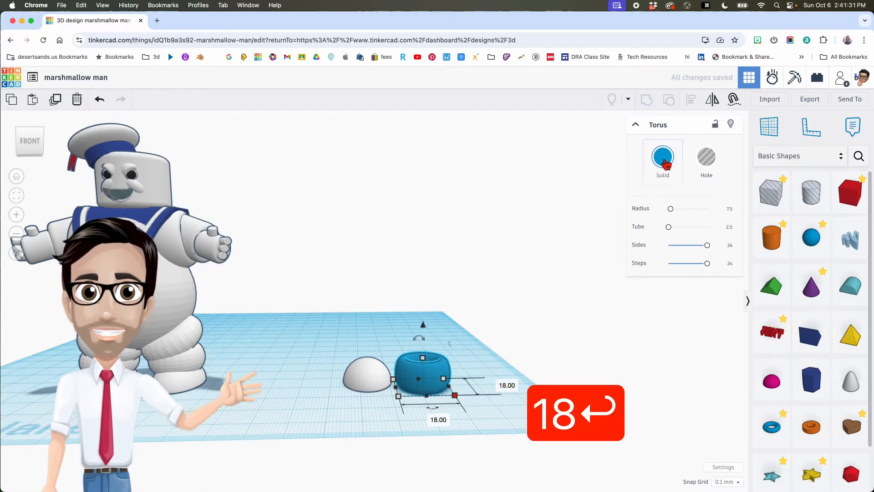
pyautogui.click(662, 157)
pyautogui.click(744, 233)
pyautogui.moveTo(432, 381); pyautogui.dragTo(372, 367)
# - Lift the white torus 3.5 off the workplane
pyautogui.moveTo(371, 363); pyautogui.dragTo(381, 300, button='middle')
pyautogui.scroll(-2, 381, 300)
pyautogui.scroll(4, 381, 300)
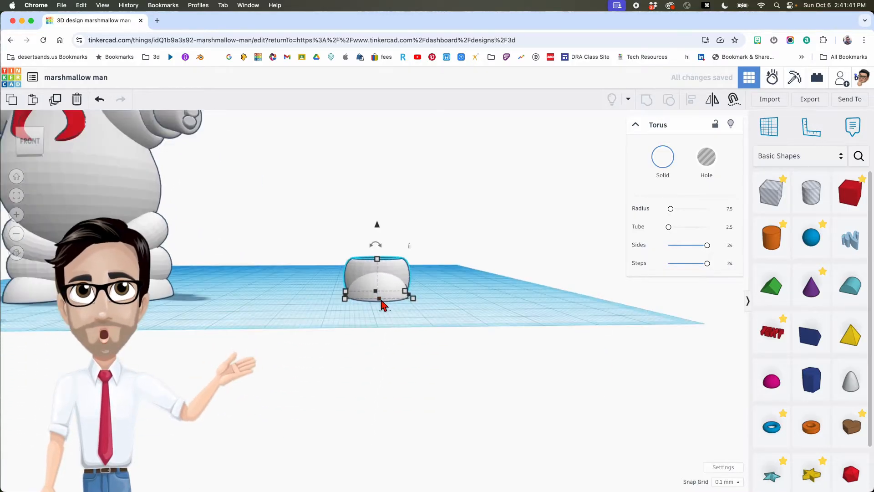
pyautogui.scroll(3, 381, 304)
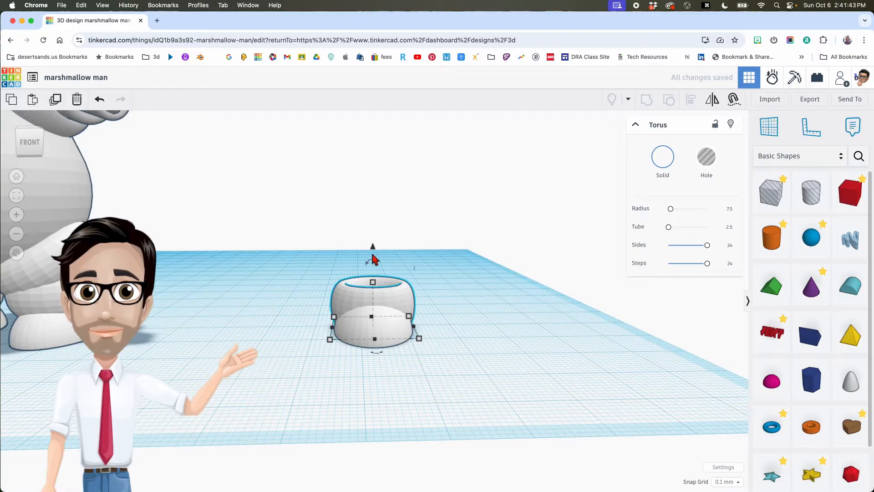
pyautogui.moveTo(373, 251); pyautogui.dragTo(372, 235)
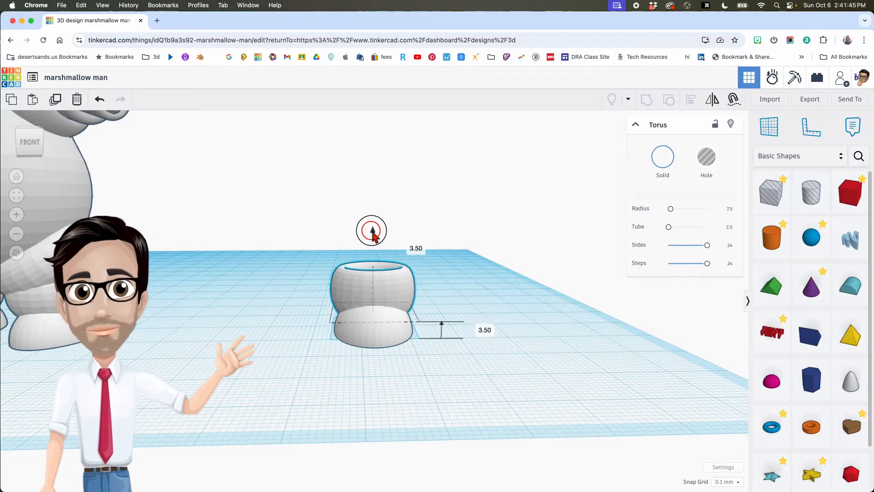
# - Orbit around the figure to compare the lifted torus with the marshmallow man's foot torus
pyautogui.moveTo(388, 281); pyautogui.dragTo(292, 293, button='right')
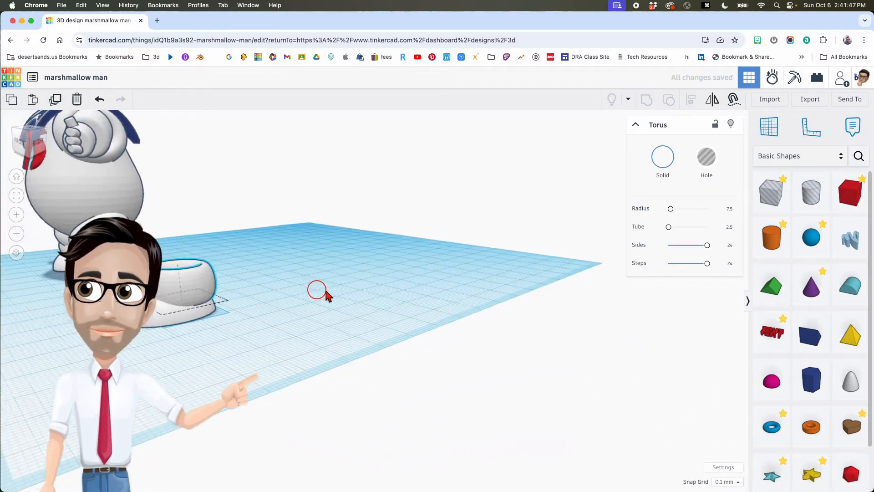
pyautogui.moveTo(310, 293); pyautogui.dragTo(387, 293, button='middle')
pyautogui.moveTo(390, 298); pyautogui.dragTo(477, 301, button='right')
pyautogui.scroll(-2, 477, 301)
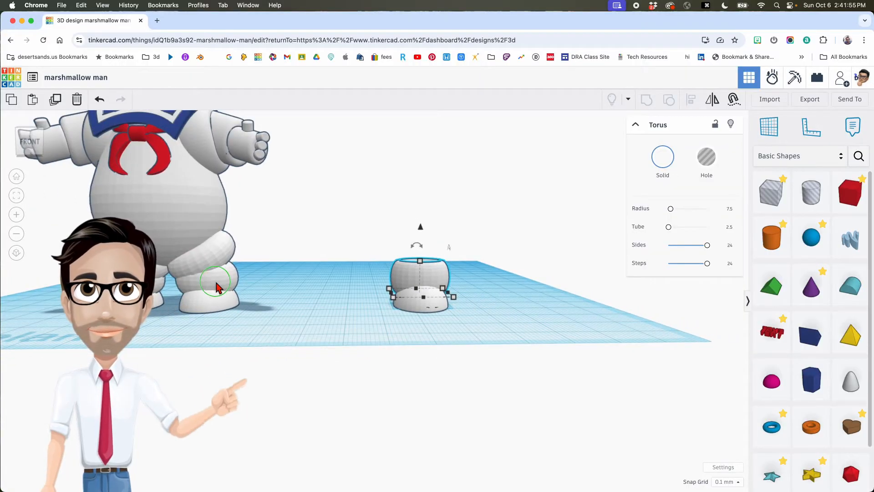
pyautogui.moveTo(210, 282); pyautogui.dragTo(231, 282, button='right')
pyautogui.click(230, 293)
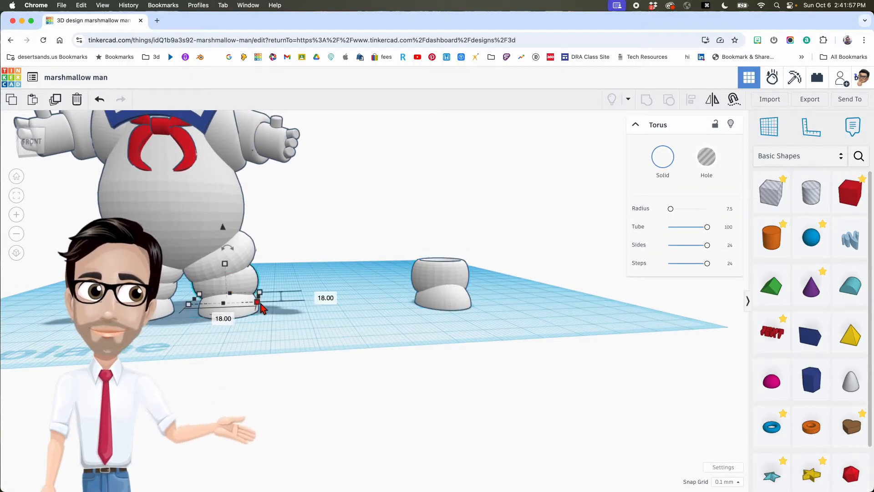
pyautogui.click(458, 299)
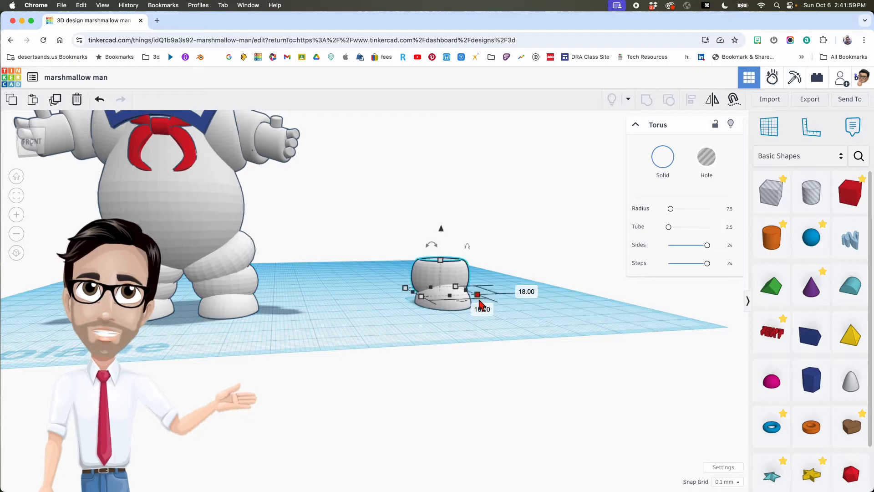
pyautogui.moveTo(416, 318); pyautogui.dragTo(370, 325, button='right')
pyautogui.click(162, 295)
pyautogui.click(365, 292)
# - Add a second torus on the workplane and raise its sides to 24
pyautogui.moveTo(366, 274)
pyautogui.moveTo(347, 325); pyautogui.dragTo(303, 351, button='right')
pyautogui.click(385, 350)
pyautogui.click(315, 323)
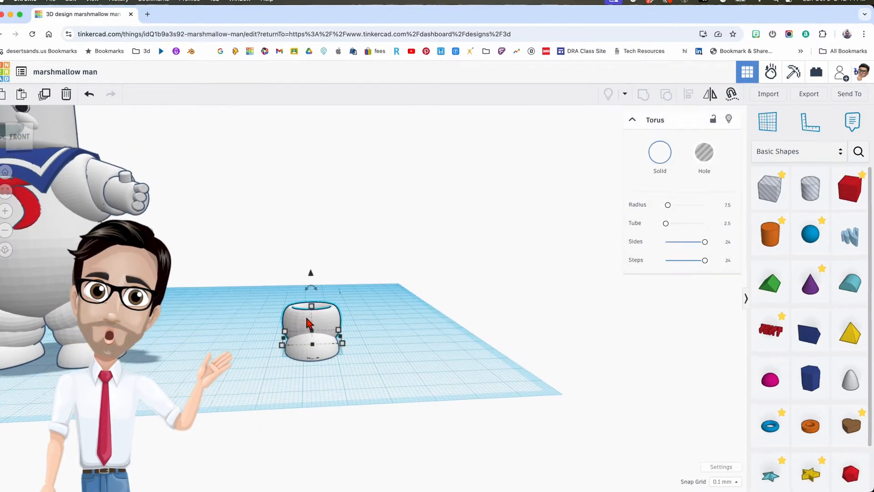
pyautogui.moveTo(760, 418); pyautogui.dragTo(365, 354)
pyautogui.moveTo(637, 170); pyautogui.dragTo(711, 176)
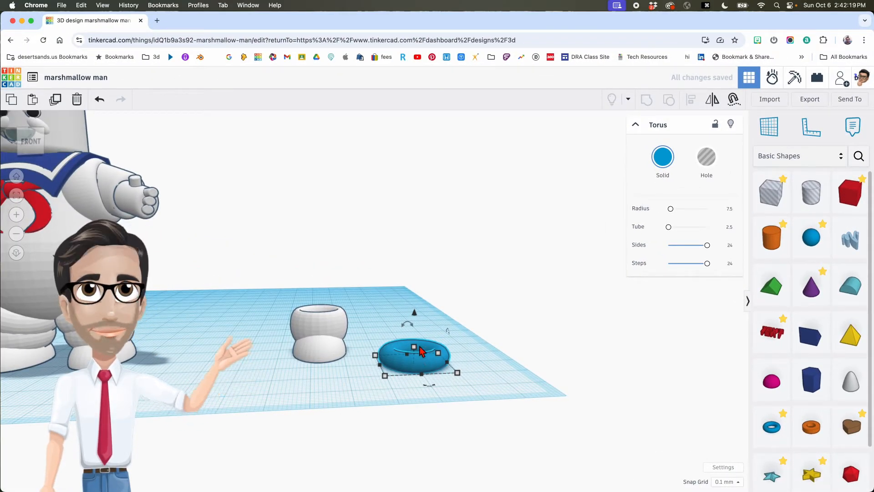
# - Set the new torus to 9 tall and 21 by 21, and move it beside the leg
pyautogui.click(477, 354)
pyautogui.write('9')
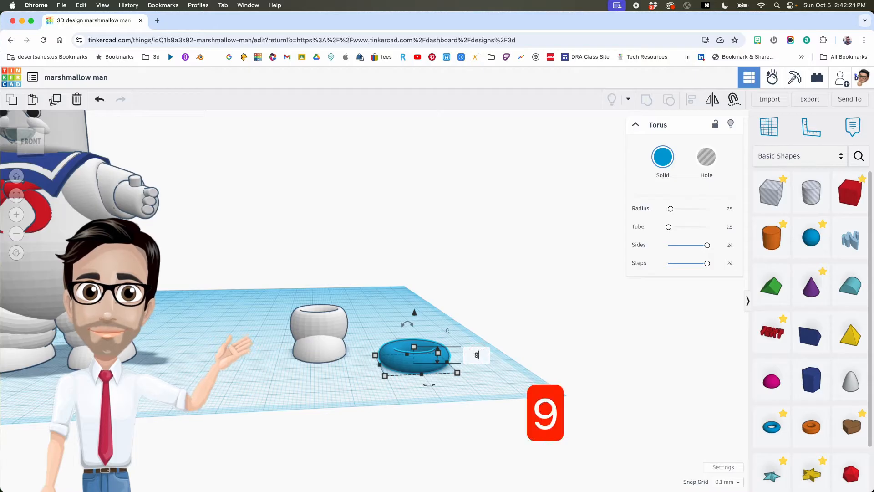
pyautogui.press('Return')
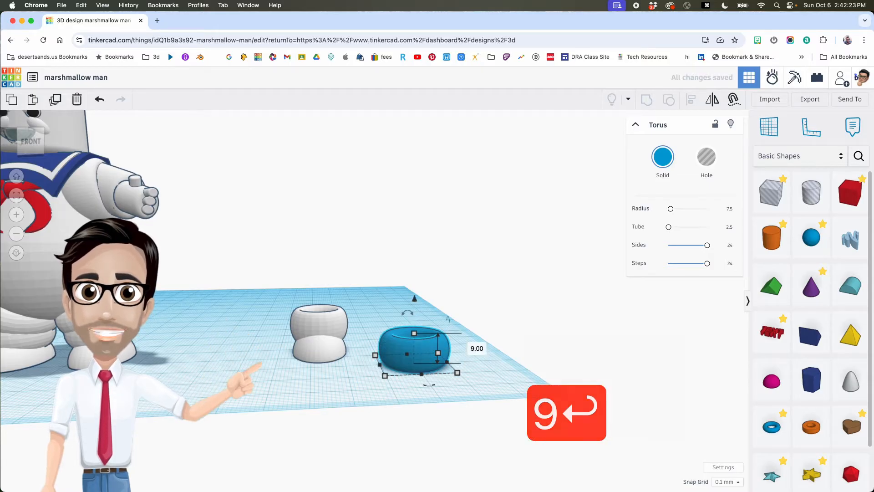
pyautogui.moveTo(458, 374)
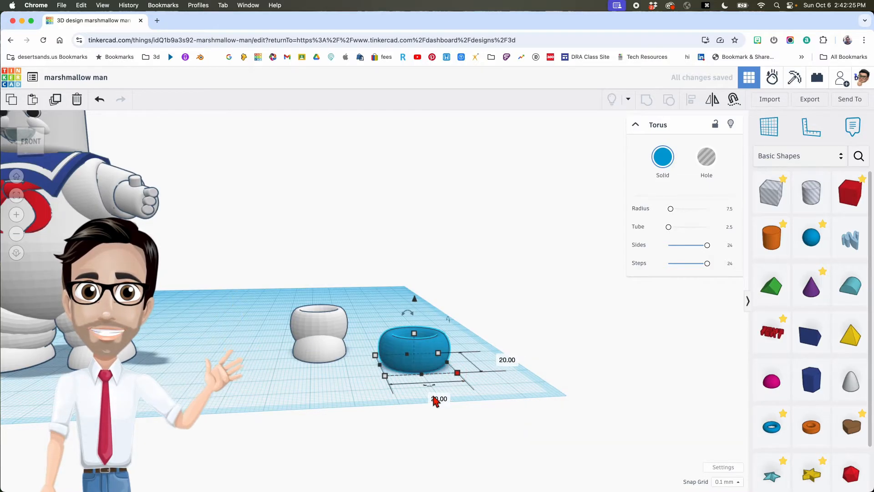
pyautogui.write('21')
pyautogui.press('Return')
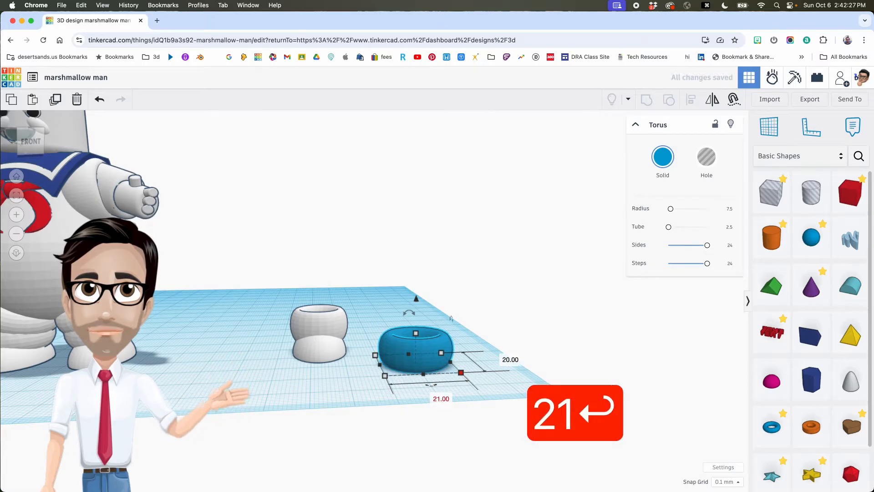
pyautogui.click(509, 359)
pyautogui.write('21')
pyautogui.press('Return')
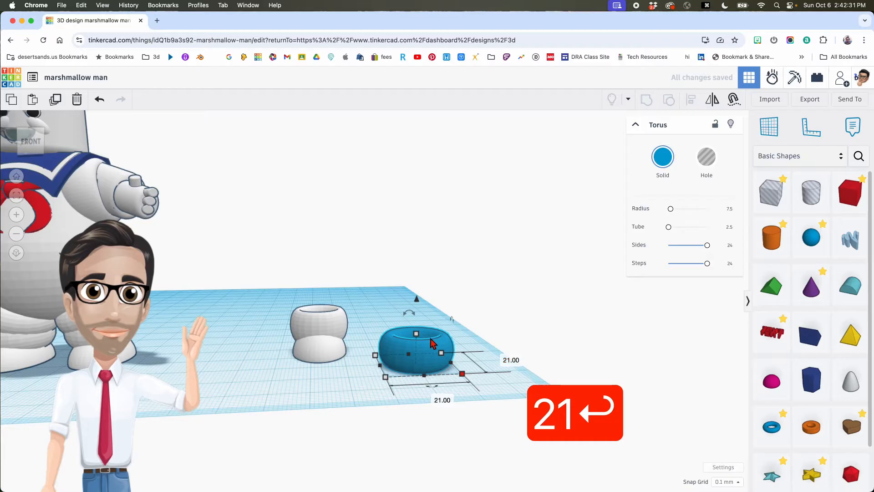
pyautogui.moveTo(444, 350); pyautogui.dragTo(420, 337)
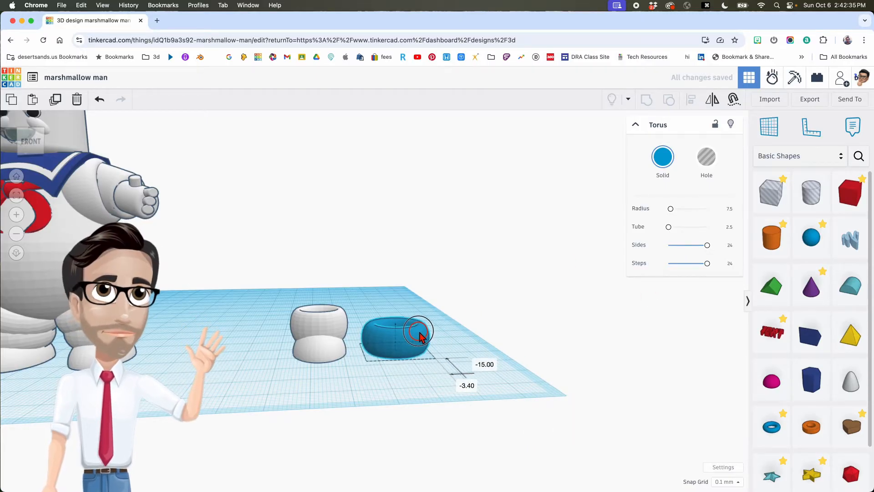
pyautogui.moveTo(432, 336); pyautogui.dragTo(509, 335, button='right')
pyautogui.moveTo(452, 349); pyautogui.dragTo(449, 368, button='right')
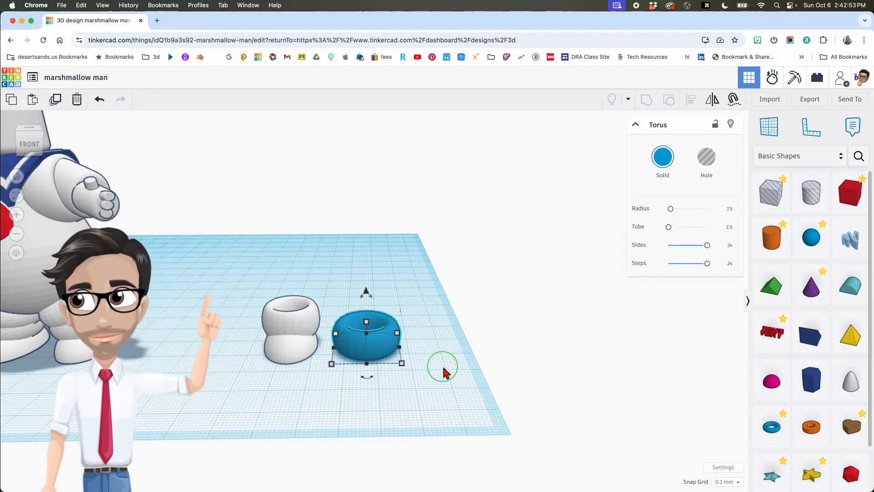
# - Tilt the second torus by 22.5°
pyautogui.moveTo(443, 372); pyautogui.dragTo(252, 354, button='right')
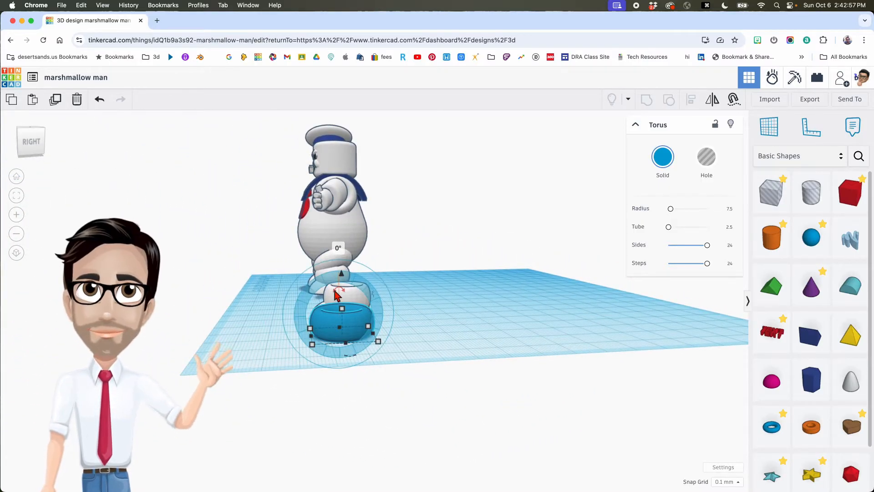
pyautogui.moveTo(334, 293)
pyautogui.mouseDown()
pyautogui.moveTo(349, 283)
pyautogui.moveTo(360, 295)
pyautogui.moveTo(335, 279)
pyautogui.moveTo(309, 306)
pyautogui.moveTo(324, 314)
pyautogui.moveTo(351, 289)
pyautogui.moveTo(363, 291)
pyautogui.moveTo(332, 292)
pyautogui.moveTo(344, 308)
pyautogui.moveTo(351, 268)
pyautogui.moveTo(344, 260)
pyautogui.moveTo(326, 295)
pyautogui.mouseUp()
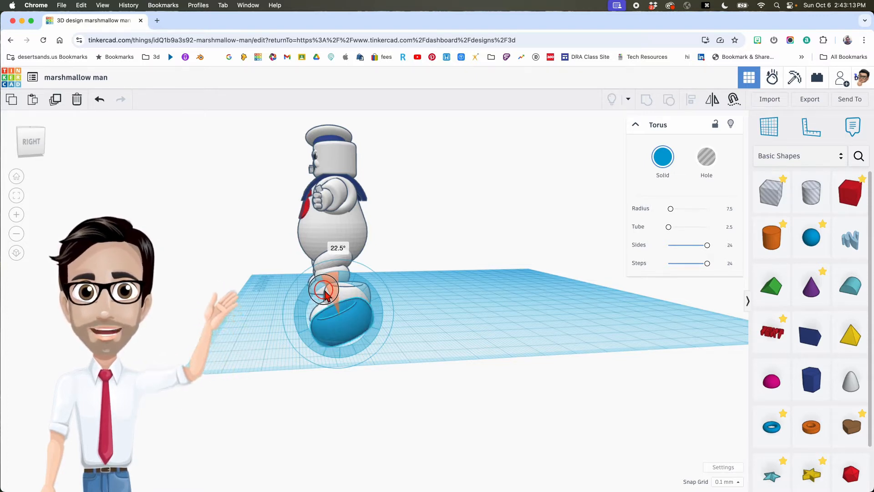
pyautogui.moveTo(325, 290)
pyautogui.mouseDown()
pyautogui.moveTo(342, 249)
pyautogui.moveTo(334, 244)
pyautogui.moveTo(324, 249)
pyautogui.moveTo(340, 277)
pyautogui.moveTo(326, 290)
pyautogui.mouseUp()
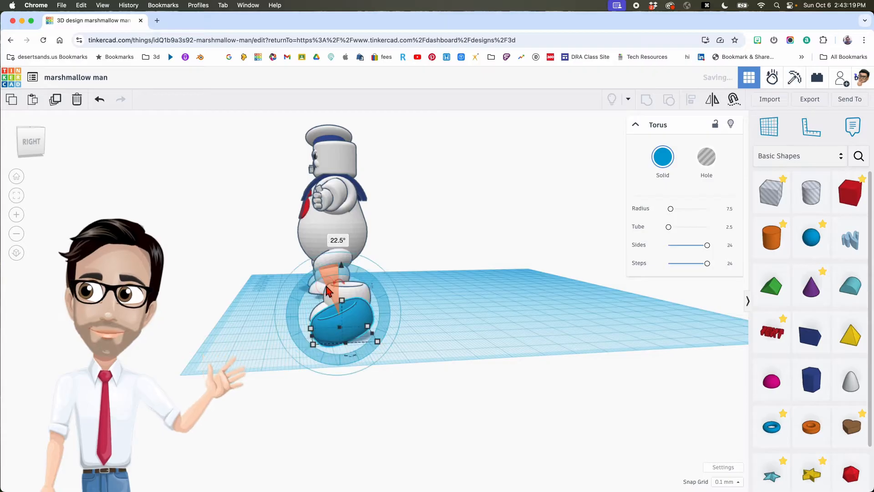
pyautogui.moveTo(321, 324); pyautogui.dragTo(414, 318, button='right')
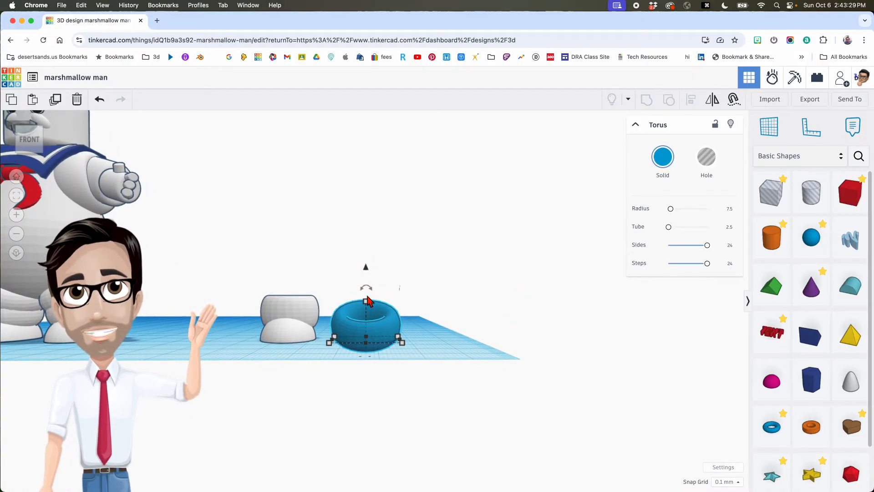
pyautogui.moveTo(372, 294)
pyautogui.moveTo(368, 292); pyautogui.dragTo(353, 279)
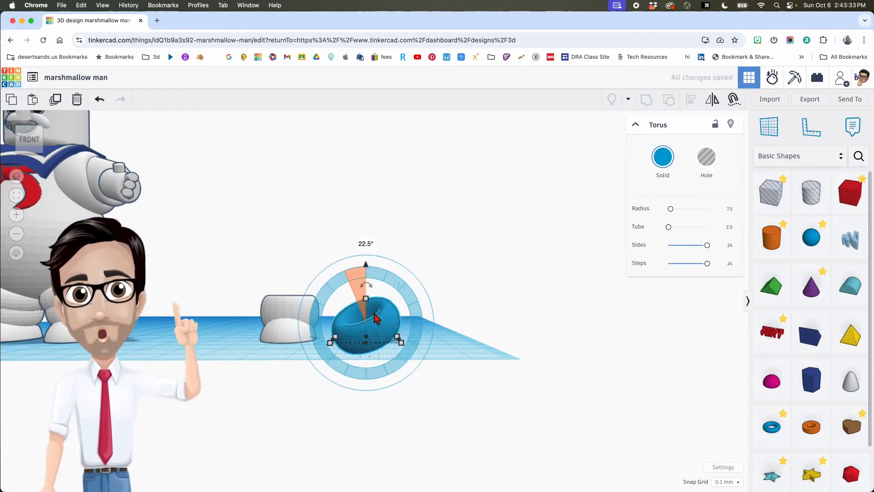
# - Make the tilted torus white, move it onto the leg base and raise it
pyautogui.click(662, 156)
pyautogui.click(745, 233)
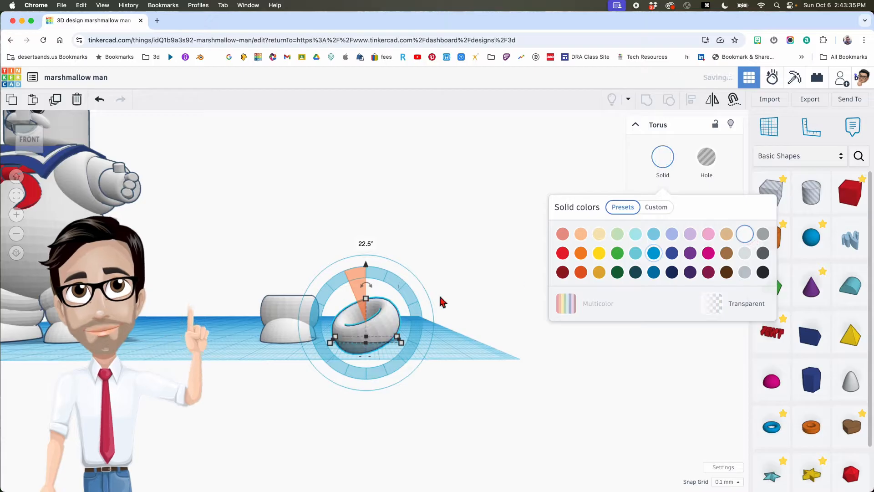
pyautogui.moveTo(394, 314); pyautogui.dragTo(307, 315)
pyautogui.moveTo(293, 274); pyautogui.dragTo(286, 231)
# - Raise the tilted torus to 10 and nudge it one step left
pyautogui.moveTo(282, 269); pyautogui.dragTo(302, 279, button='right')
pyautogui.moveTo(302, 279); pyautogui.dragTo(401, 284, button='middle')
pyautogui.moveTo(373, 304); pyautogui.dragTo(355, 303, button='right')
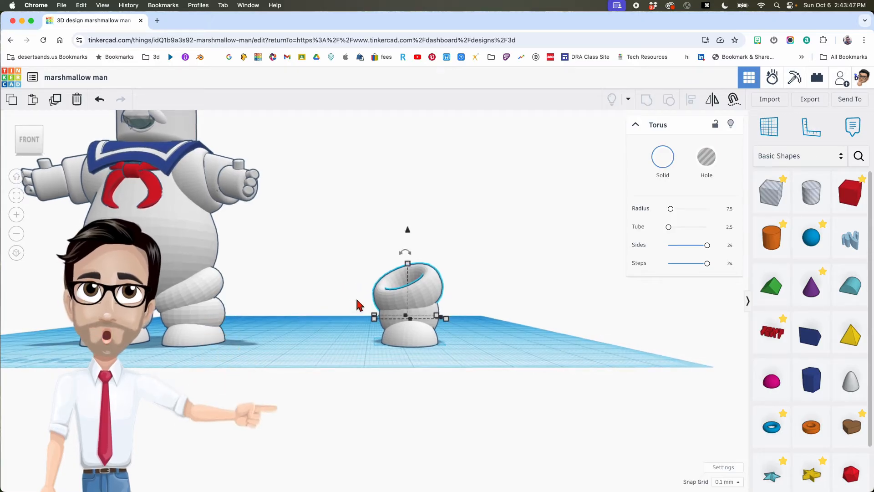
pyautogui.moveTo(408, 232); pyautogui.dragTo(406, 250)
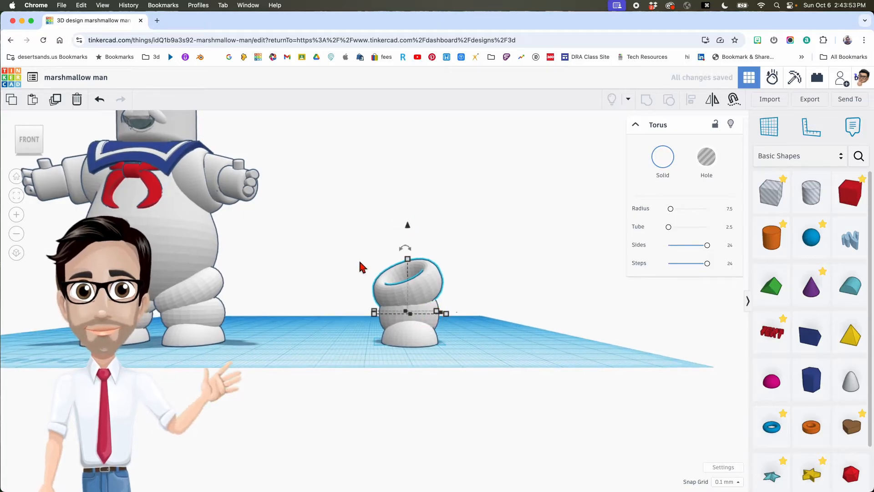
pyautogui.press('Left')
pyautogui.press('Left')
pyautogui.press('Left')
pyautogui.press('Left')
pyautogui.press('Left')
pyautogui.press('Left')
pyautogui.press('Left')
pyautogui.press('Left')
pyautogui.press('Left')
pyautogui.press('Left')
pyautogui.press('Left')
pyautogui.press('Left')
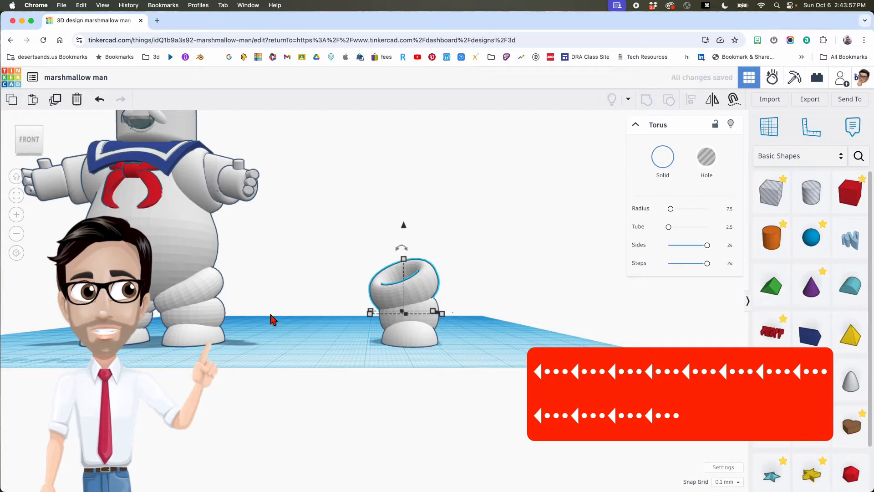
# - Nudge the middle torus back two steps to line up the leg column
pyautogui.click(412, 316)
pyautogui.press('Up')
pyautogui.press('Up')
pyautogui.press('Up')
pyautogui.press('Up')
pyautogui.press('Up')
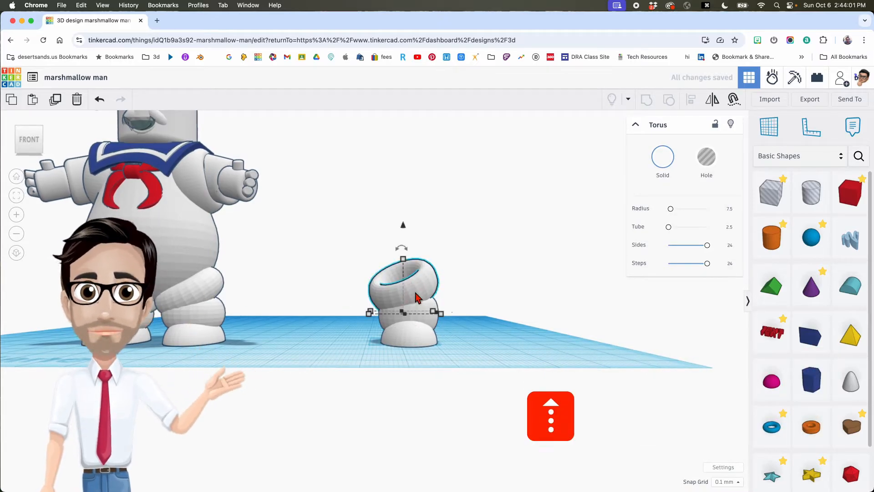
pyautogui.press('Up')
pyautogui.press('Up')
pyautogui.press('Up')
pyautogui.press('Up')
pyautogui.press('Up')
pyautogui.press('Up')
pyautogui.press('Up')
pyautogui.press('Up')
pyautogui.press('Up')
pyautogui.press('Up')
pyautogui.press('Up')
pyautogui.press('Up')
pyautogui.press('Up')
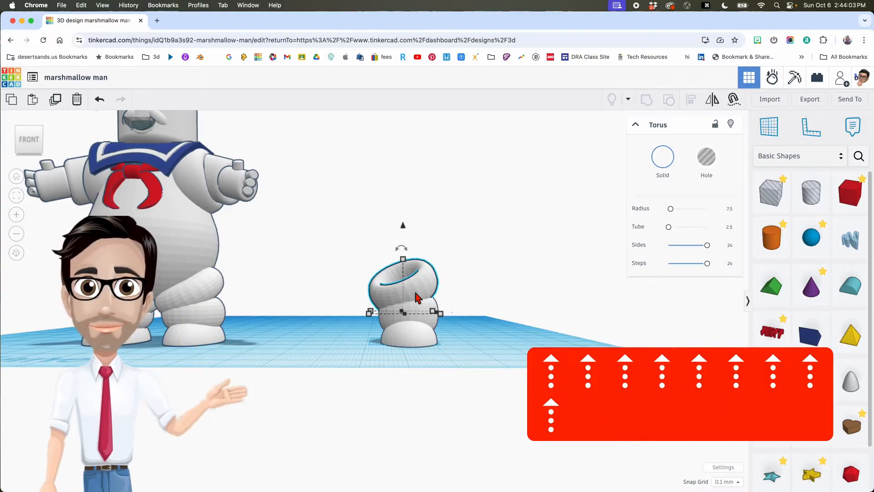
pyautogui.moveTo(347, 258); pyautogui.dragTo(444, 375)
# - Duplicate the three-piece leg, mirror the copy side to side and slide it left
pyautogui.moveTo(361, 246); pyautogui.dragTo(435, 381)
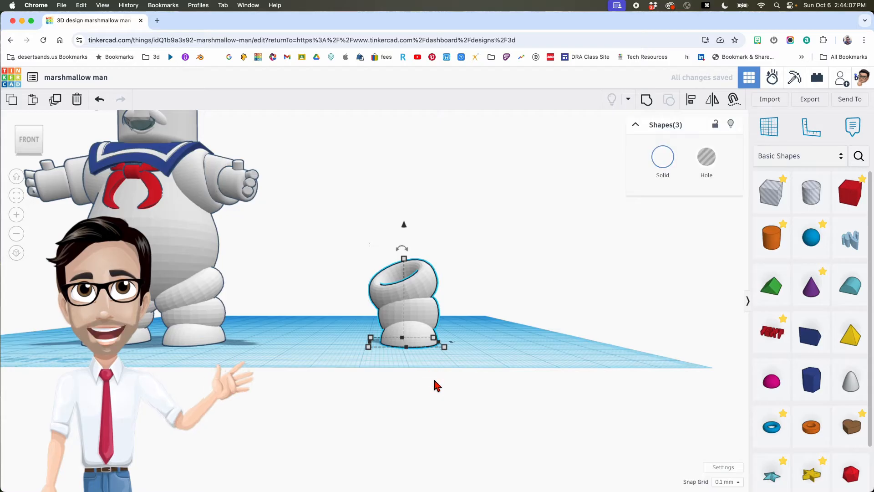
pyautogui.press('super+d')
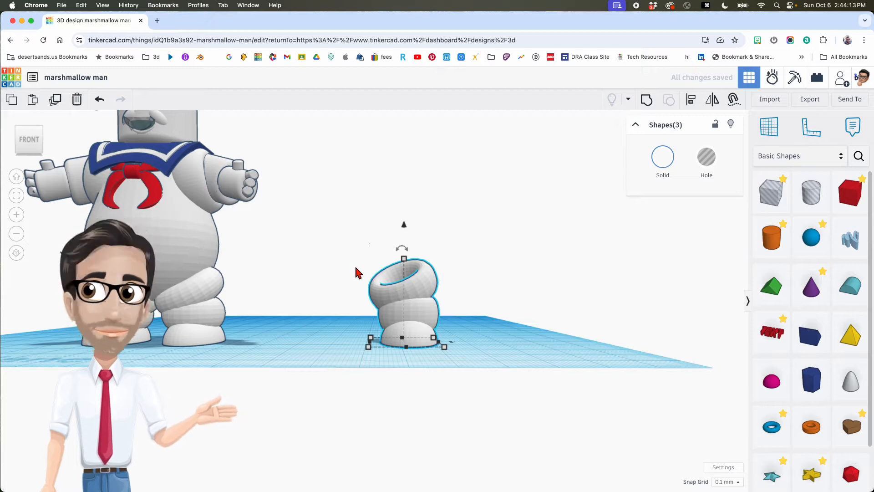
pyautogui.press('m')
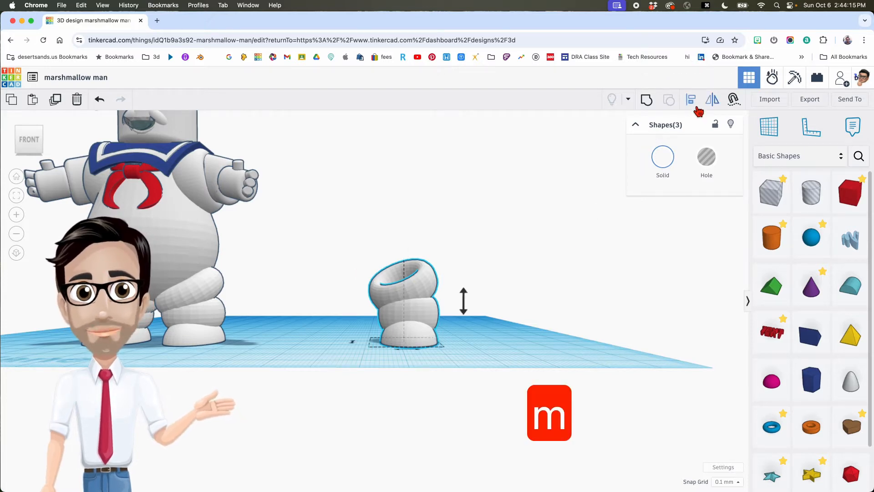
pyautogui.moveTo(430, 347); pyautogui.dragTo(425, 377, button='right')
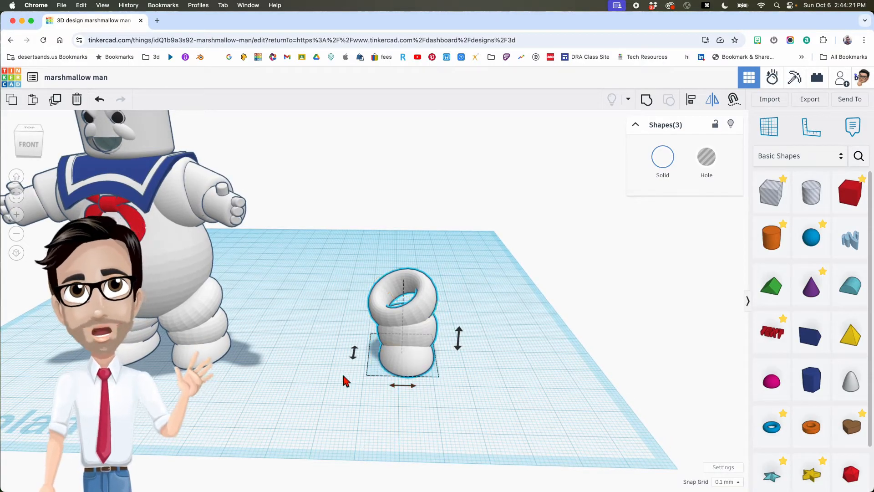
pyautogui.click(402, 386)
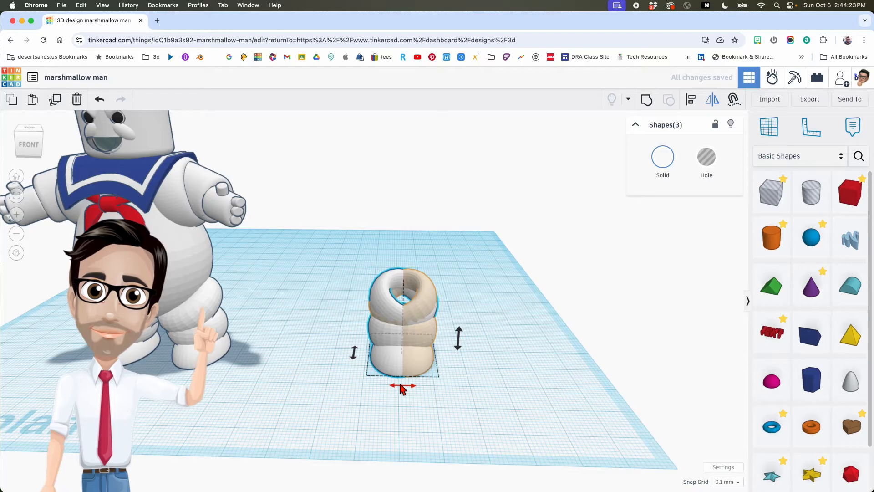
pyautogui.hotkey('shift', 'Left')
pyautogui.hotkey('shift', 'Left')
pyautogui.hotkey('shift', 'Left')
pyautogui.hotkey('shift', 'Left')
pyautogui.hotkey('shift', 'Left')
pyautogui.hotkey('shift', 'Left')
pyautogui.hotkey('shift', 'Left')
pyautogui.hotkey('shift', 'Left')
pyautogui.hotkey('shift', 'Left')
pyautogui.hotkey('shift', 'Left')
pyautogui.hotkey('shift', 'Left')
pyautogui.hotkey('shift', 'Left')
pyautogui.hotkey('shift', 'Left')
pyautogui.hotkey('shift', 'Left')
pyautogui.hotkey('shift', 'Left')
pyautogui.hotkey('shift', 'Left')
pyautogui.hotkey('shift', 'Left')
pyautogui.hotkey('shift', 'Left')
pyautogui.hotkey('shift', 'Left')
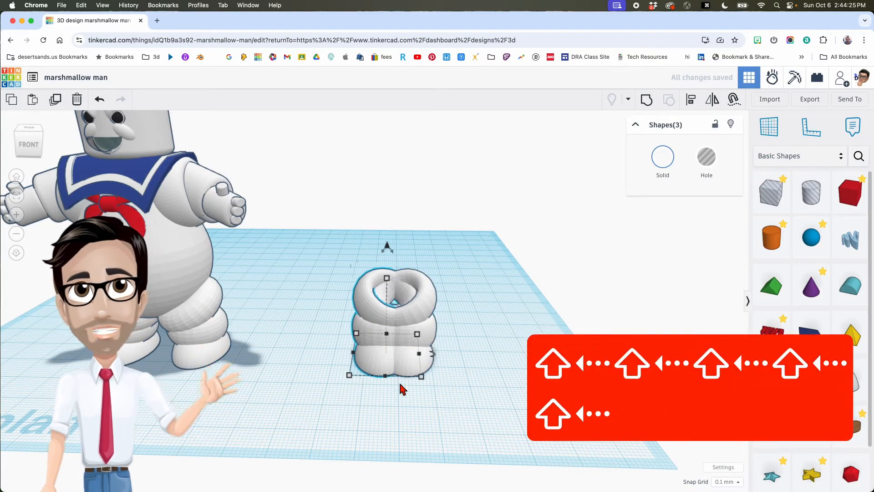
pyautogui.hotkey('shift', 'Left')
pyautogui.hotkey('shift', 'Left')
pyautogui.hotkey('shift', 'Left')
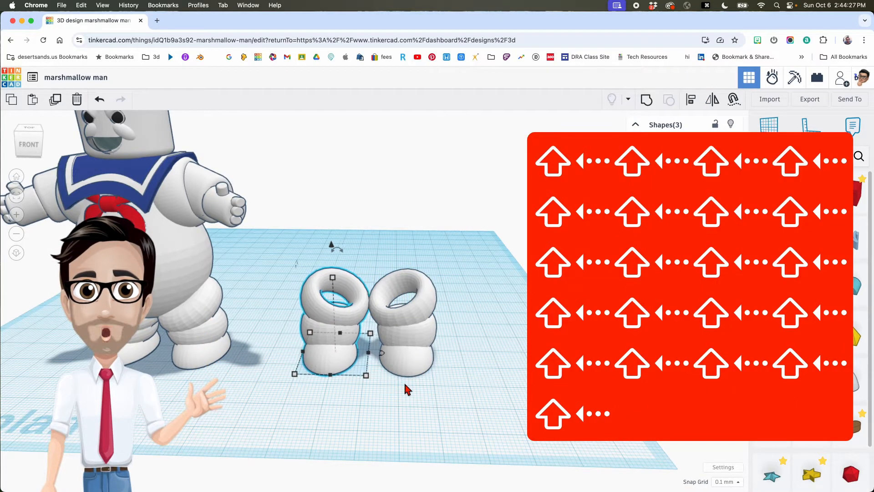
pyautogui.moveTo(404, 382); pyautogui.dragTo(375, 292, button='right')
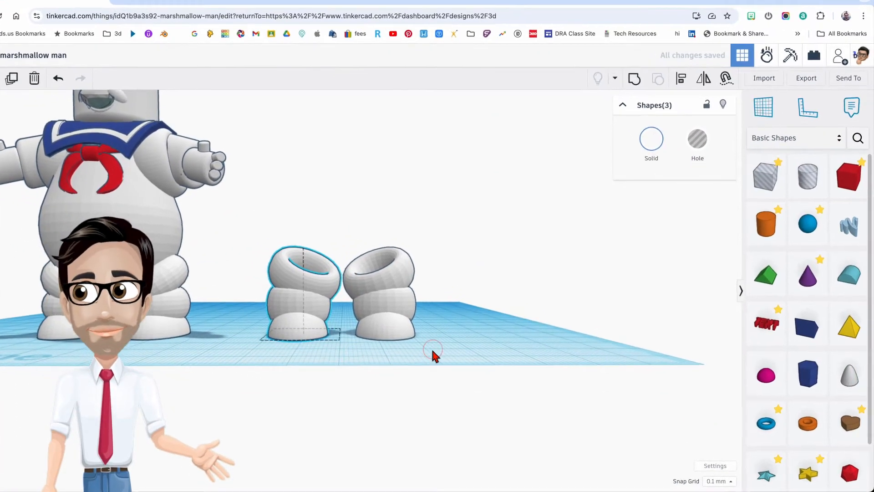
pyautogui.moveTo(455, 356); pyautogui.dragTo(401, 365, button='middle')
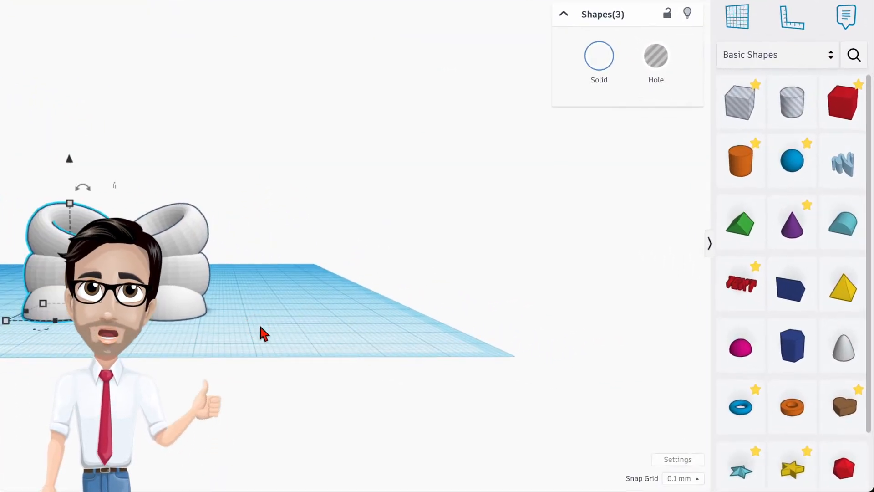
# - Add a sphere with 24 steps and resize it to 37
pyautogui.click(794, 176)
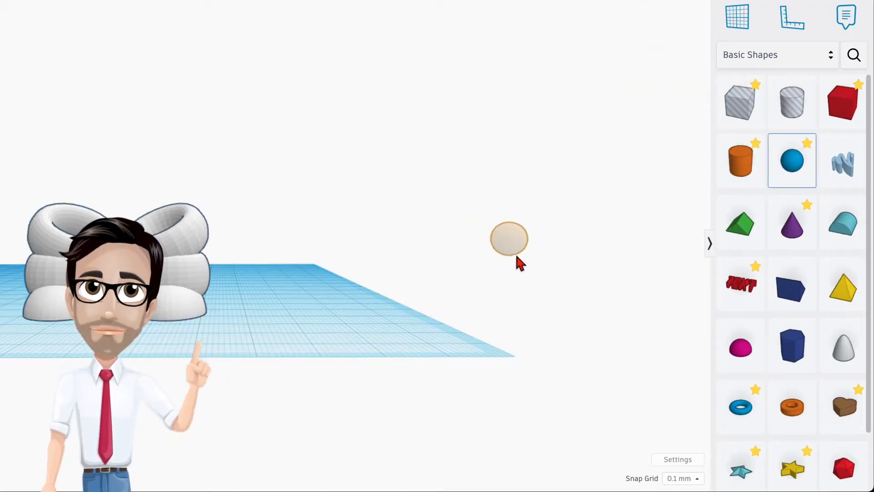
pyautogui.click(339, 318)
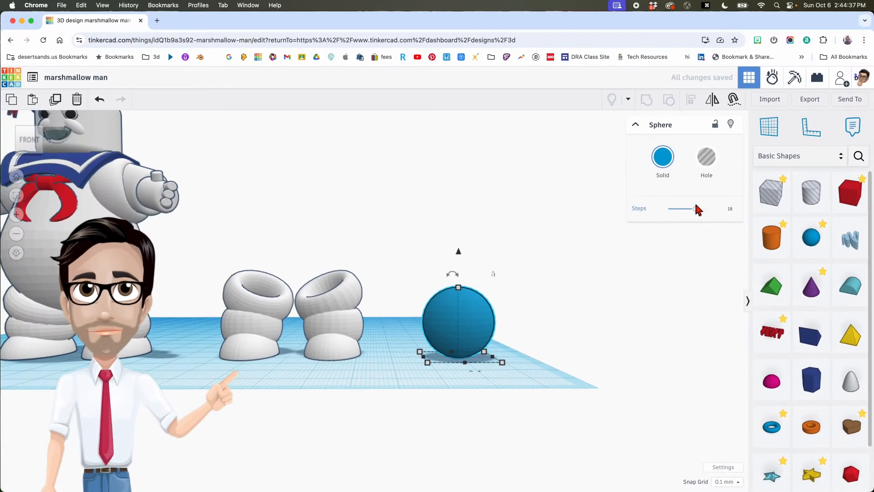
pyautogui.moveTo(699, 211); pyautogui.dragTo(707, 210)
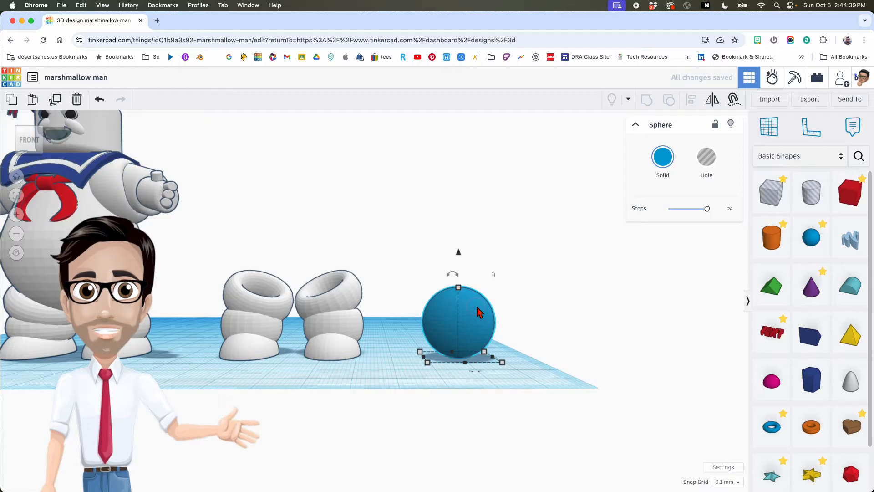
pyautogui.keyDown('shift'); pyautogui.moveTo(459, 288); pyautogui.dragTo(464, 230); pyautogui.keyUp('shift')
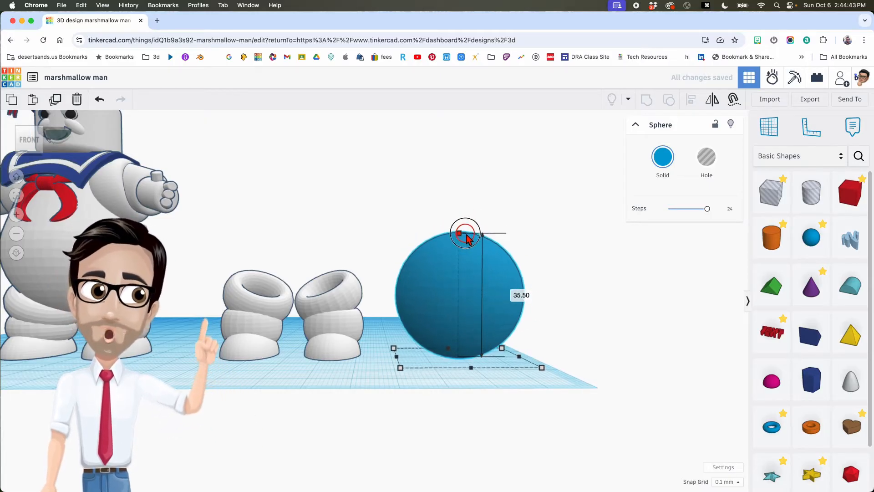
pyautogui.click(524, 296)
pyautogui.write('37')
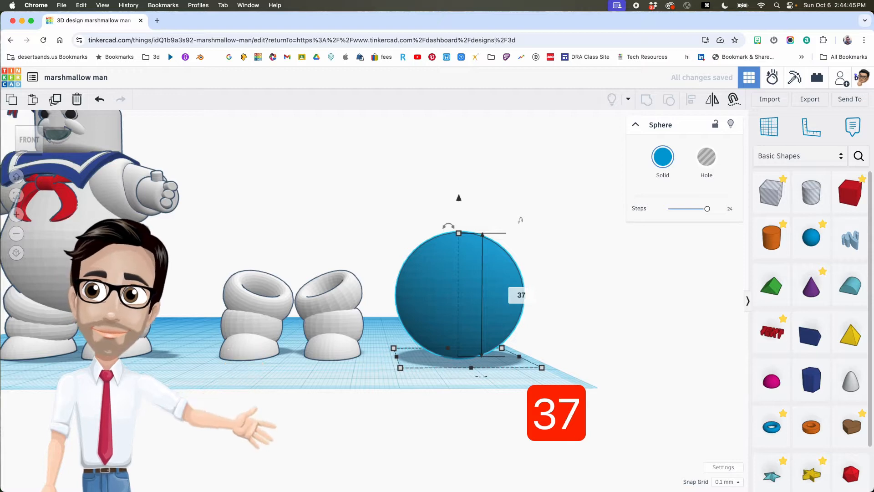
pyautogui.press('Return')
pyautogui.moveTo(545, 289); pyautogui.dragTo(482, 289, button='right')
# - Set the snap grid to 1.0 mm
pyautogui.click(718, 482)
pyautogui.click(728, 428)
pyautogui.moveTo(483, 415); pyautogui.dragTo(486, 408, button='right')
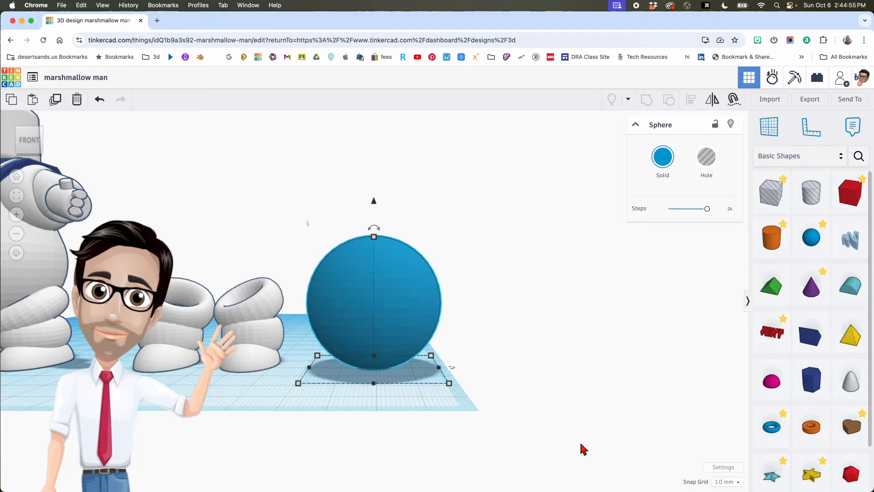
# - Change the snap grid to 0.1 mm
pyautogui.click(727, 481)
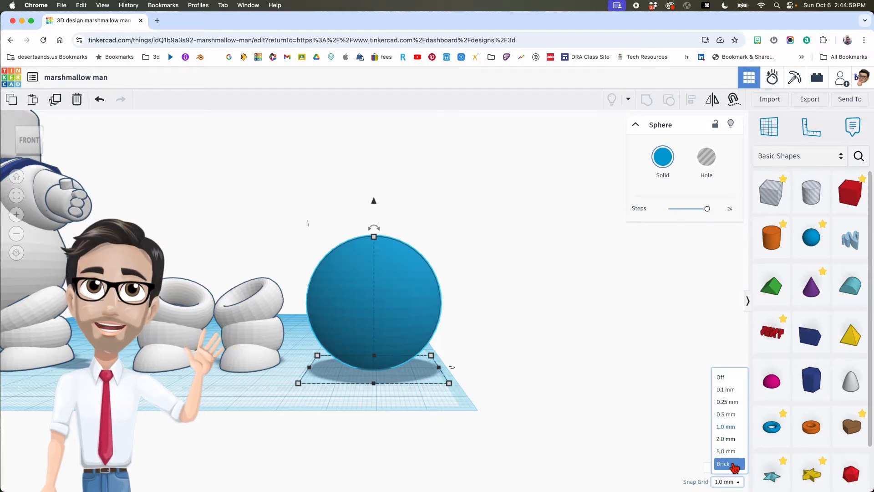
pyautogui.click(734, 391)
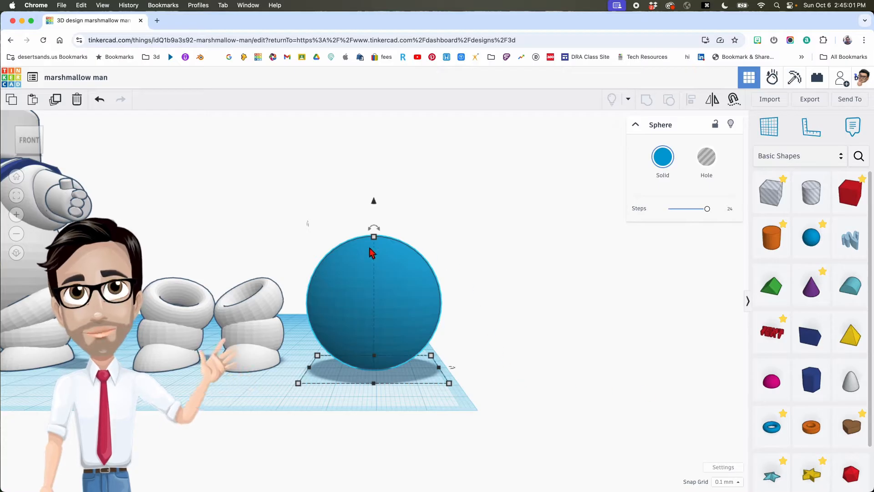
pyautogui.moveTo(406, 318); pyautogui.dragTo(412, 330, button='middle')
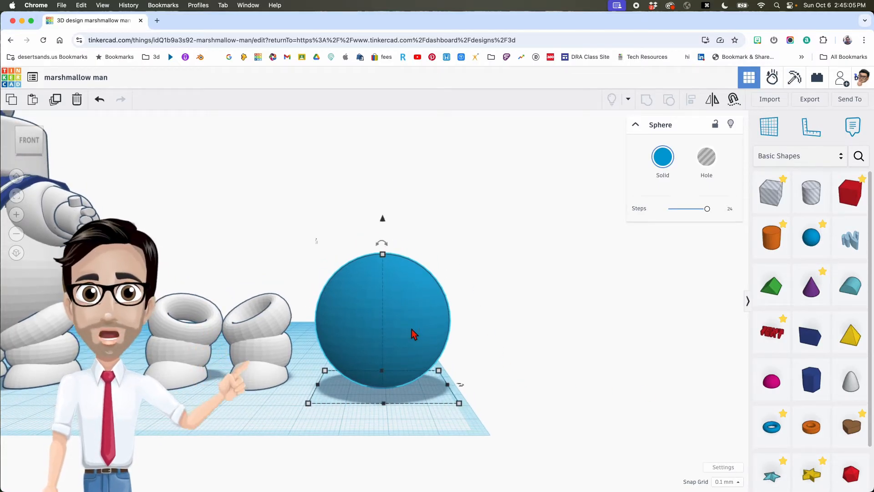
pyautogui.scroll(2, 411, 328)
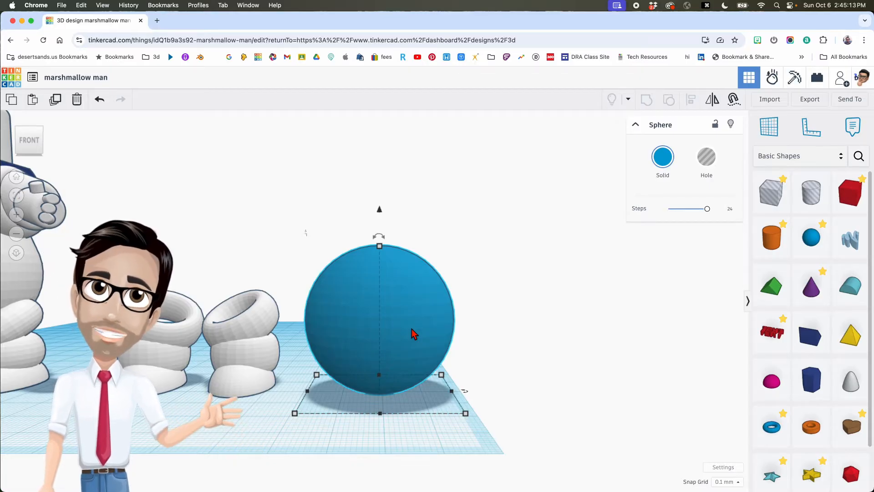
pyautogui.moveTo(401, 325); pyautogui.dragTo(410, 327, button='middle')
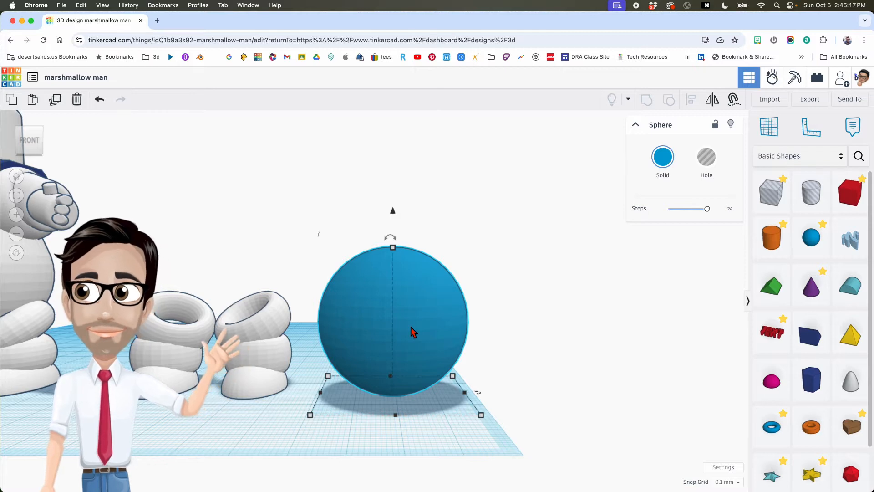
pyautogui.moveTo(411, 331)
pyautogui.mouseDown(button='right')
pyautogui.moveTo(408, 322)
pyautogui.moveTo(331, 313)
pyautogui.moveTo(347, 322)
pyautogui.moveTo(456, 332)
pyautogui.moveTo(412, 327)
pyautogui.moveTo(415, 334)
pyautogui.mouseUp(button='right')
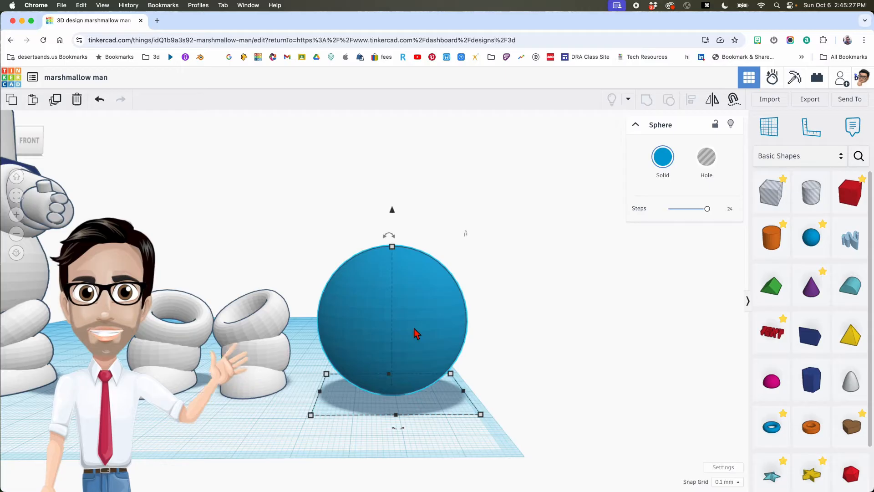
pyautogui.scroll(1, 416, 334)
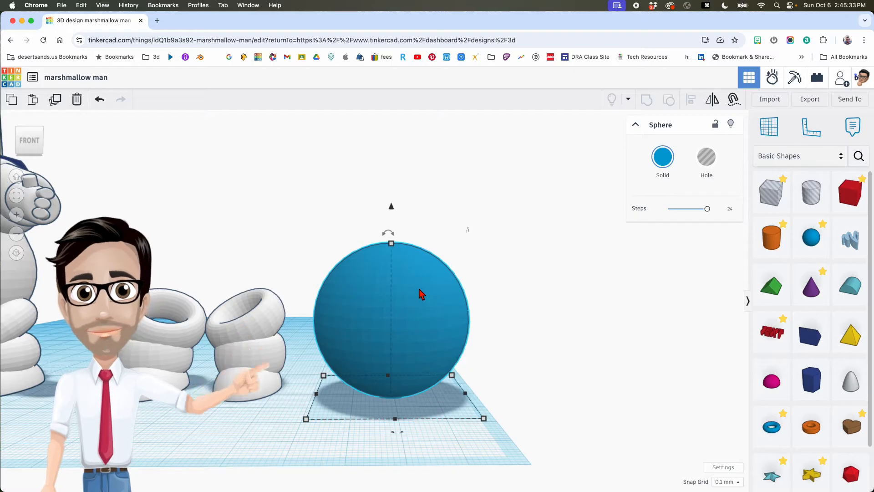
# - Duplicate the body sphere and raise the copy slightly with Cmd+Shift+Up
pyautogui.press('super+d')
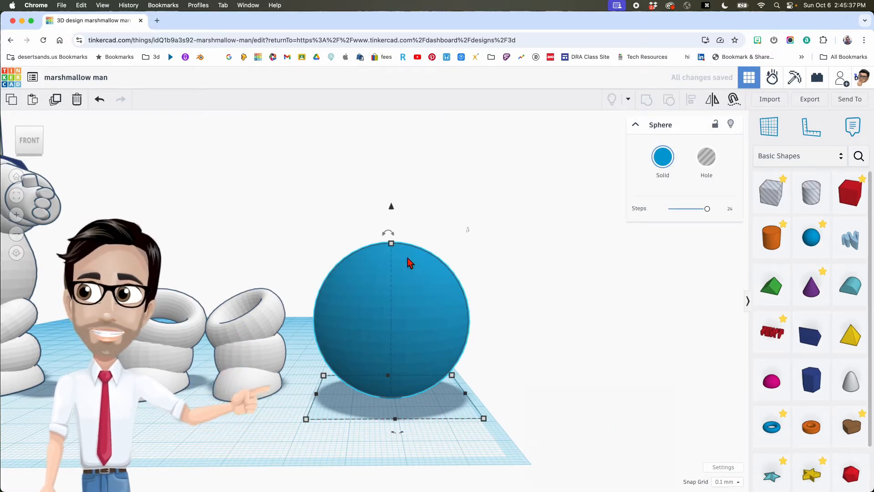
pyautogui.moveTo(392, 246)
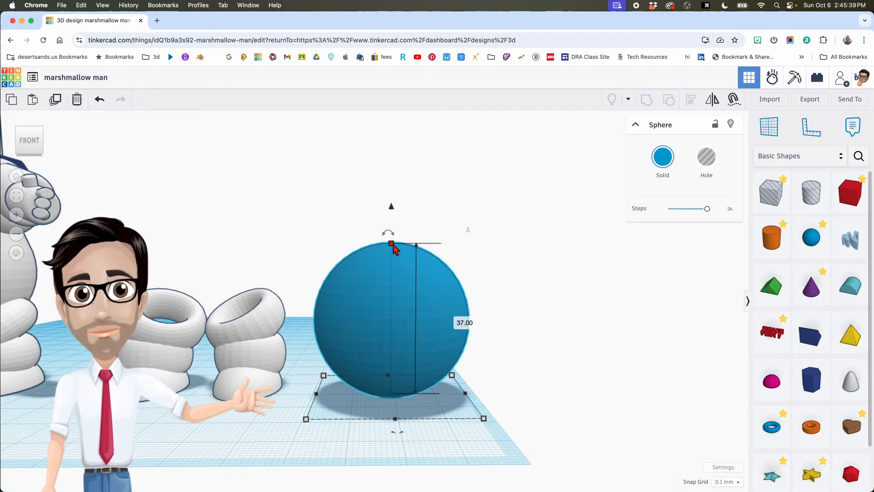
pyautogui.moveTo(392, 246); pyautogui.dragTo(393, 246)
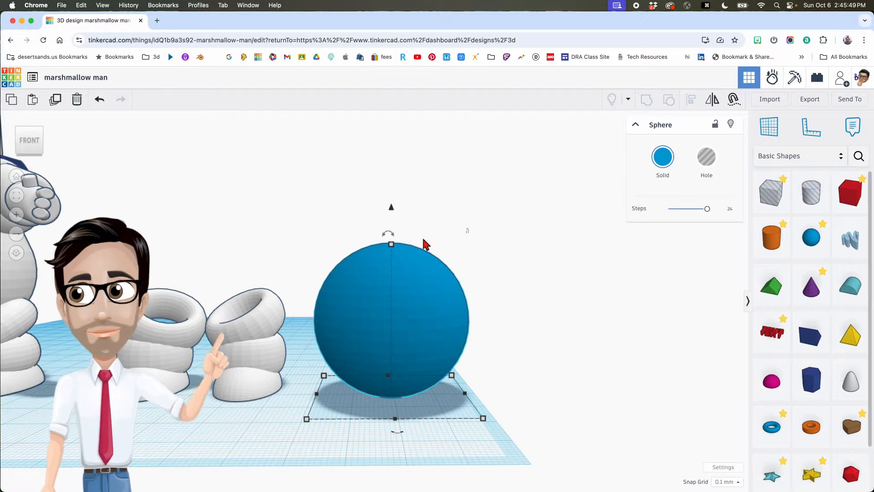
pyautogui.press('super+shift+Up')
pyautogui.press('super+shift+Up')
pyautogui.press('super+shift+Up')
pyautogui.press('super+shift+Up')
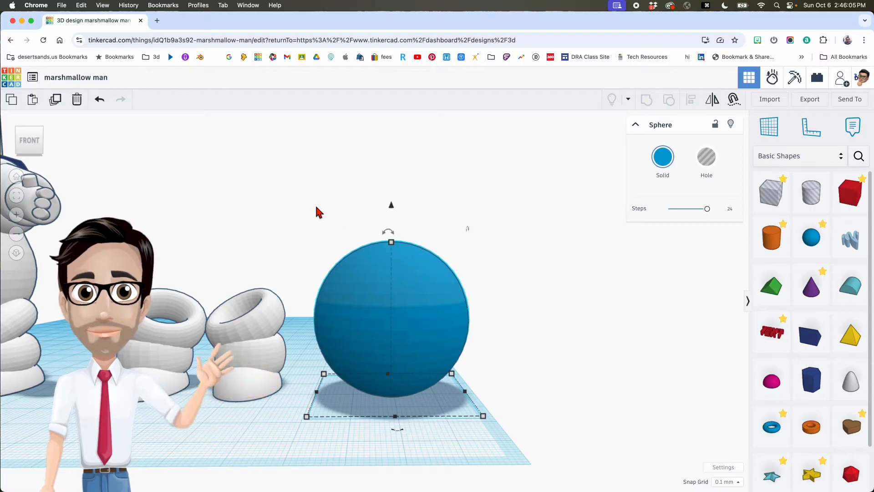
# - Repeat the duplicate-and-raise with Cmd+D to stack sphere copies into a tall egg
pyautogui.click(51, 100)
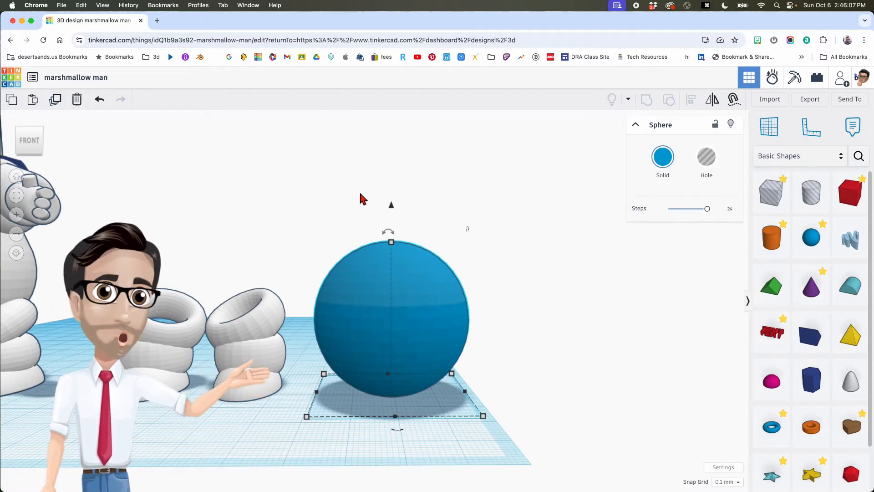
pyautogui.press('super+d')
pyautogui.press('super+d')
pyautogui.press('super+d')
pyautogui.press('super+d')
pyautogui.press('super+d')
pyautogui.press('super+d')
pyautogui.press('super+d')
pyautogui.press('super+d')
pyautogui.press('super+d')
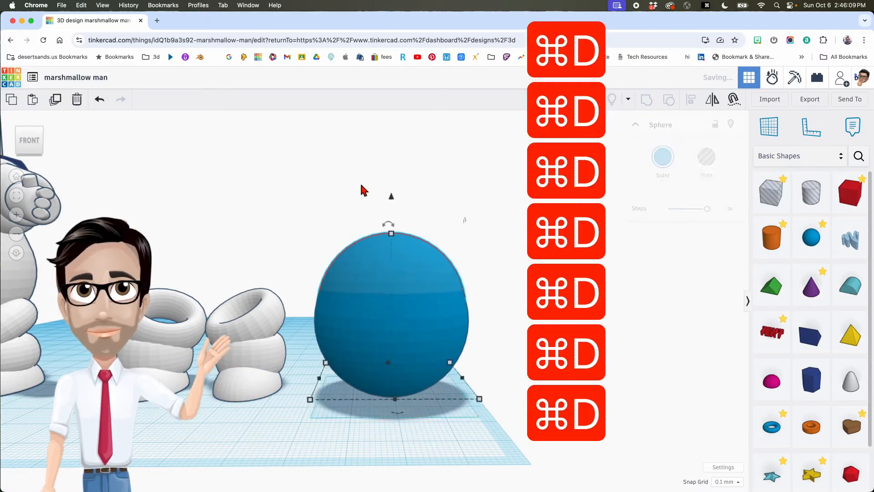
pyautogui.press('super+d')
pyautogui.press('super+d')
pyautogui.press('super+d')
pyautogui.press('super+d')
pyautogui.press('super+d')
pyautogui.press('super+d')
pyautogui.press('super+d')
pyautogui.press('super+d')
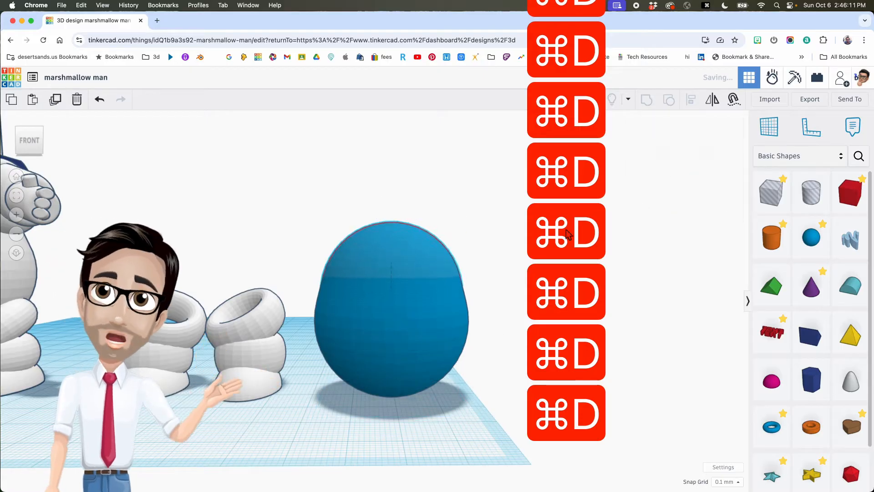
pyautogui.press('super+d')
pyautogui.press('super+d')
pyautogui.press('super+d')
pyautogui.press('super+d')
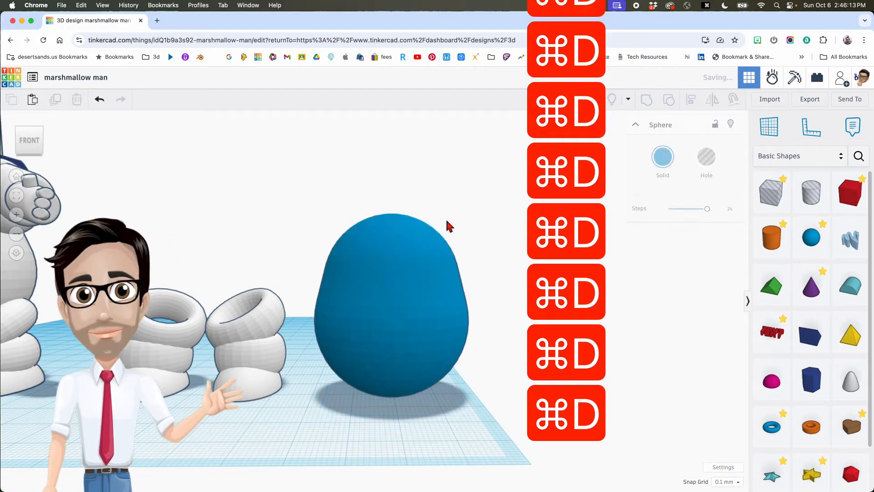
pyautogui.press('super+d')
pyautogui.press('super+d')
pyautogui.press('super+d')
pyautogui.press('super+d')
pyautogui.press('super+d')
pyautogui.press('super+d')
pyautogui.press('super+d')
pyautogui.press('super+d')
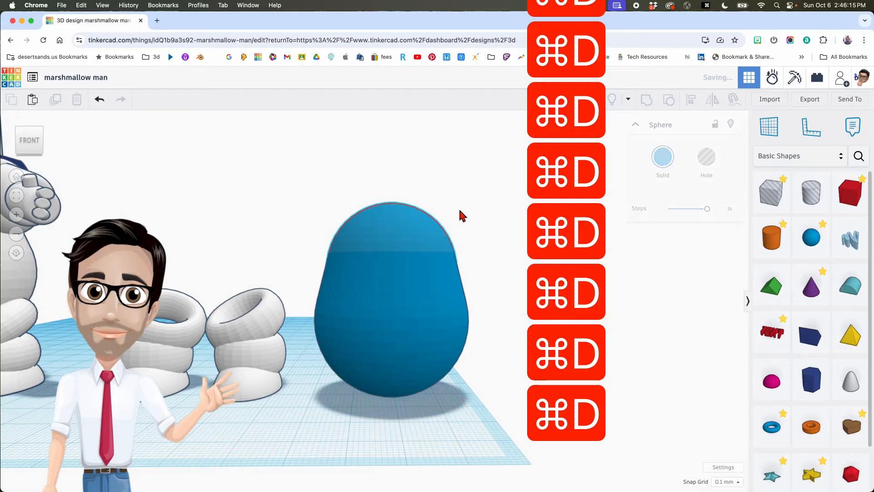
pyautogui.press('super+d')
pyautogui.press('super+d')
pyautogui.press('super+d')
pyautogui.press('super+d')
pyautogui.press('super+d')
pyautogui.press('super+d')
pyautogui.press('super+d')
pyautogui.press('super+d')
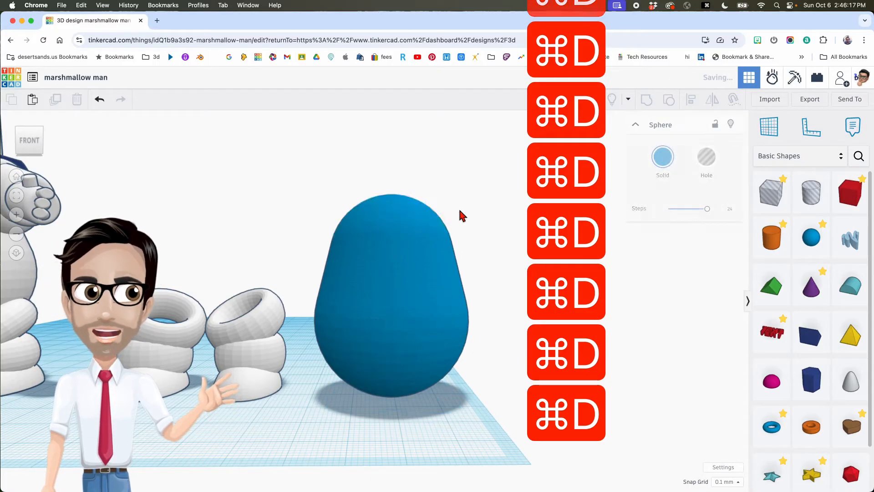
pyautogui.press('super+d')
pyautogui.press('super+d')
pyautogui.press('super+d')
pyautogui.press('super+d')
pyautogui.press('super+d')
pyautogui.press('super+d')
pyautogui.press('super+d')
pyautogui.press('super+d')
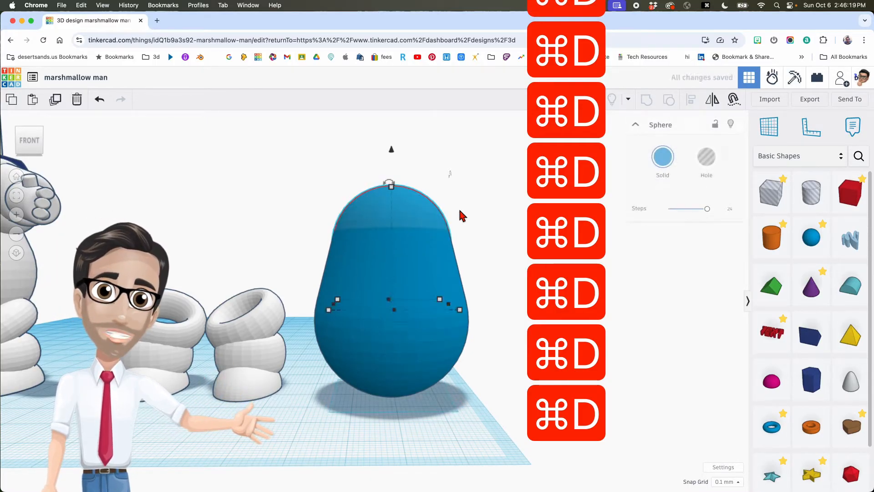
pyautogui.scroll(-3, 450, 241)
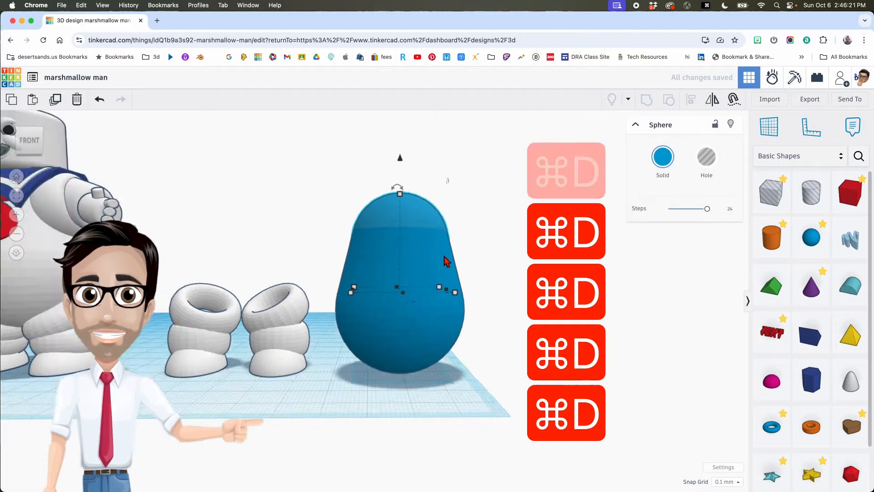
pyautogui.scroll(1, 446, 261)
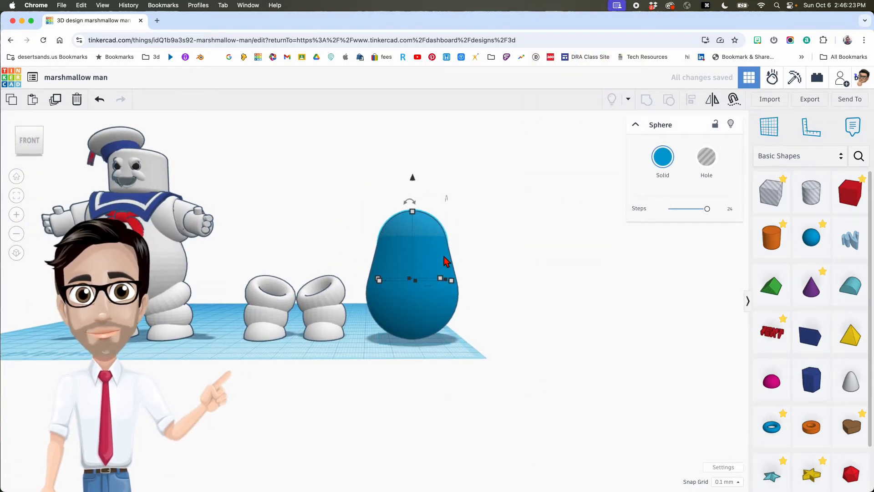
pyautogui.press('super+d')
pyautogui.press('super+d')
pyautogui.press('super+d')
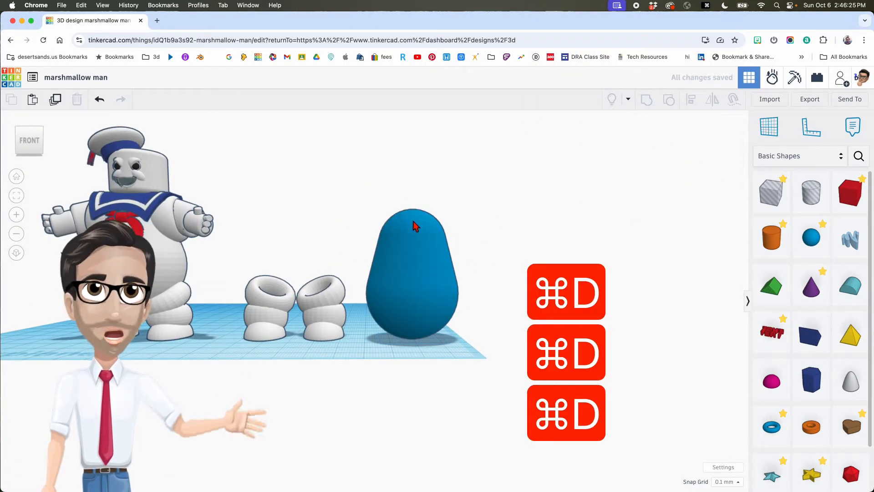
# - Select the whole egg-shaped sphere stack
pyautogui.click(389, 199)
pyautogui.click(454, 251)
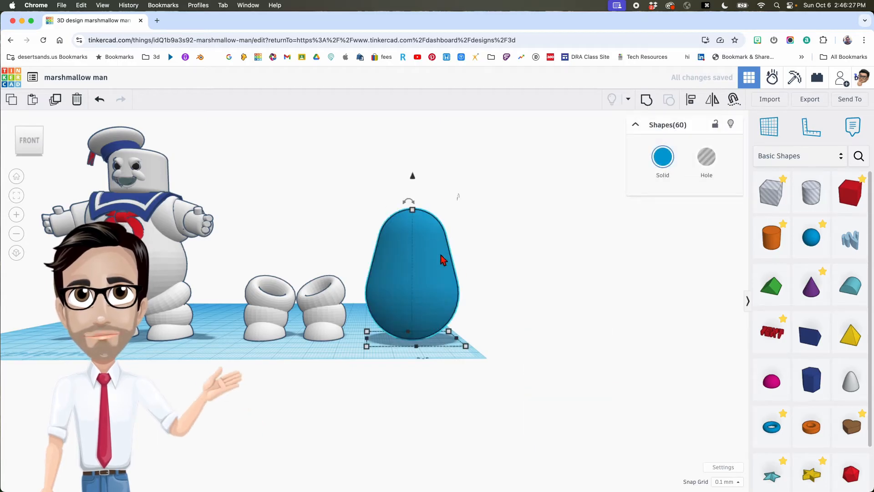
pyautogui.scroll(3, 415, 270)
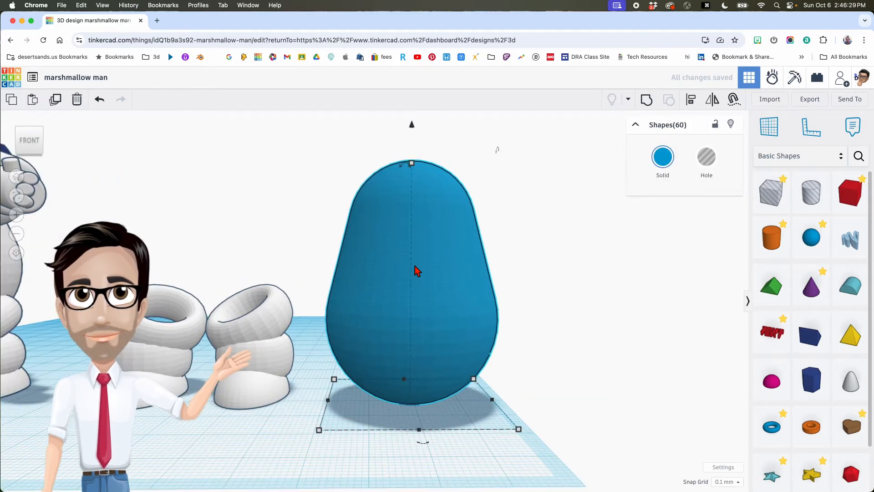
# - Group the stacked spheres into one egg shape and make it white
pyautogui.press('super+g')
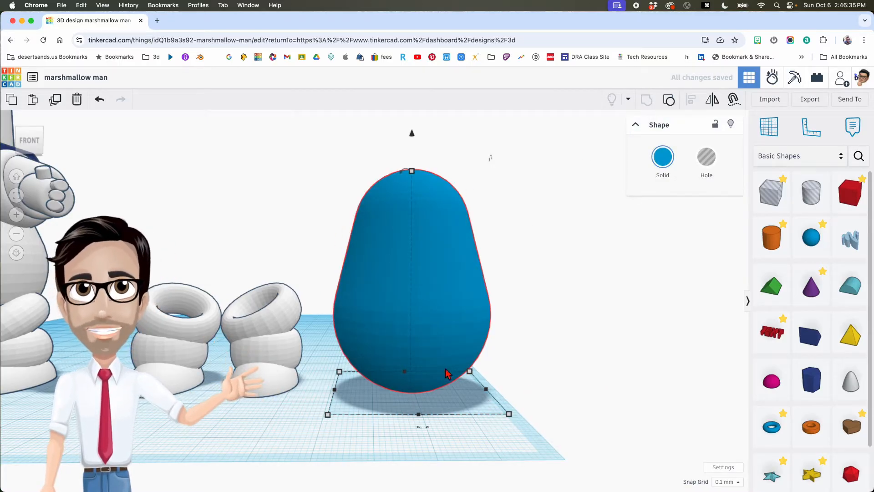
pyautogui.scroll(-2, 445, 341)
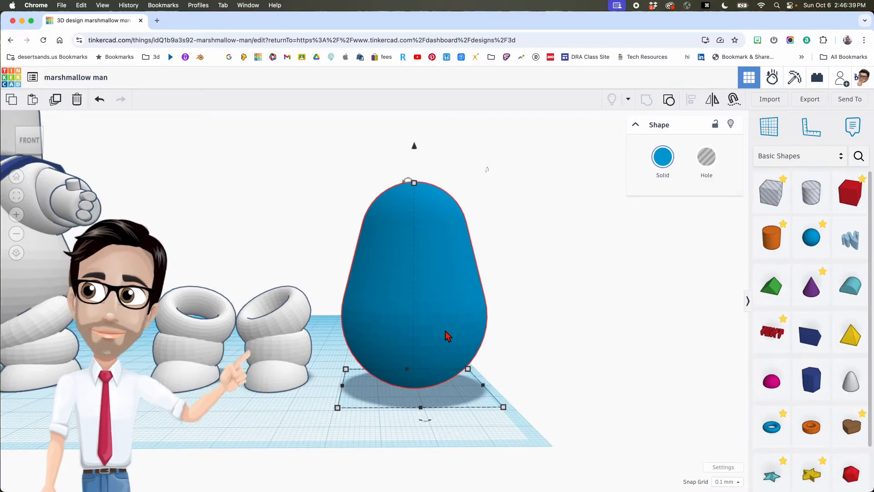
pyautogui.click(663, 157)
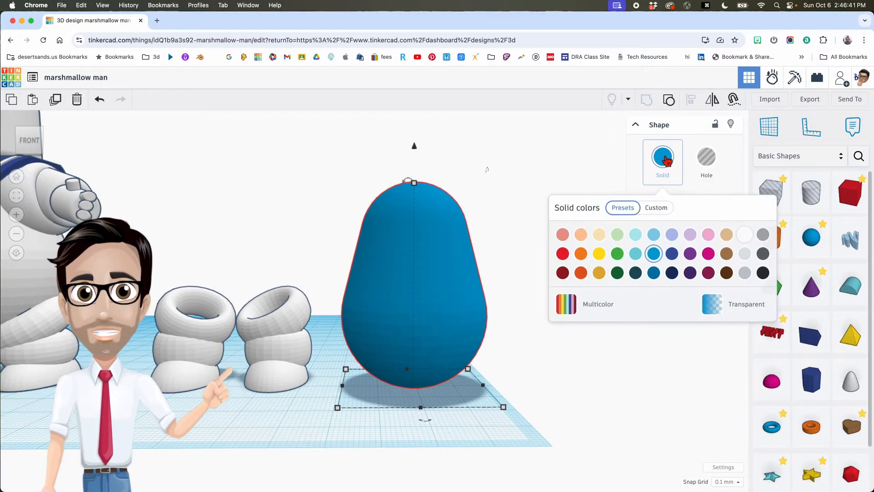
pyautogui.click(745, 234)
# - Move the egg over the torus legs and lift it 12.80 off the workplane
pyautogui.moveTo(492, 208); pyautogui.dragTo(513, 201, button='middle')
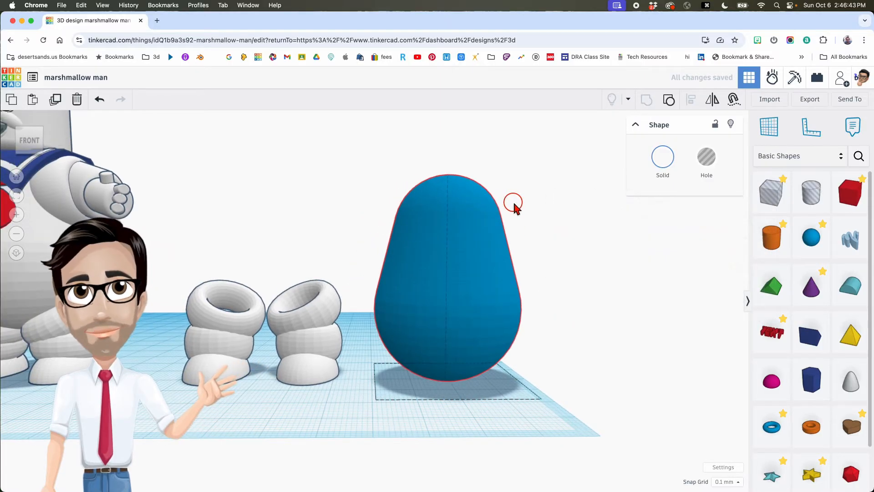
pyautogui.moveTo(492, 318); pyautogui.dragTo(369, 314)
pyautogui.moveTo(301, 315); pyautogui.dragTo(276, 314)
pyautogui.moveTo(276, 311); pyautogui.dragTo(288, 308, button='right')
pyautogui.moveTo(288, 308); pyautogui.dragTo(368, 314, button='middle')
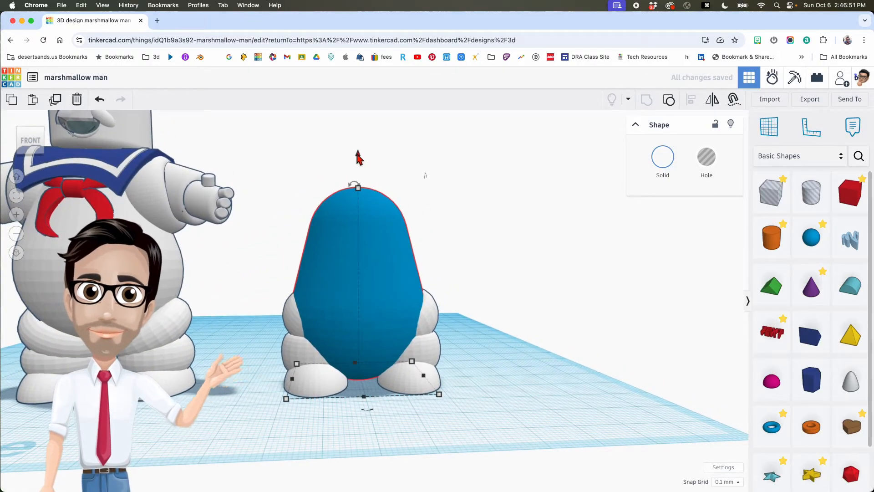
pyautogui.moveTo(358, 156); pyautogui.dragTo(354, 107)
pyautogui.moveTo(413, 275); pyautogui.dragTo(402, 272, button='right')
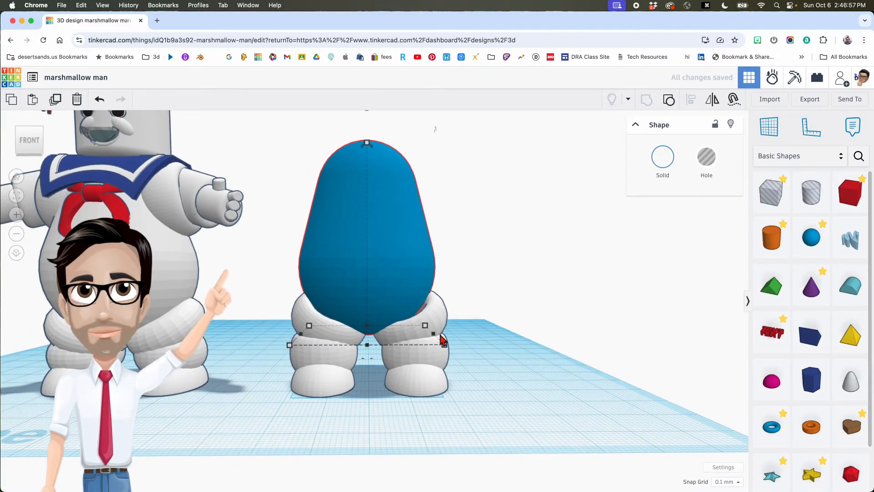
# - Select the three right-leg tori and nudge them left toward the body's center
pyautogui.click(440, 323)
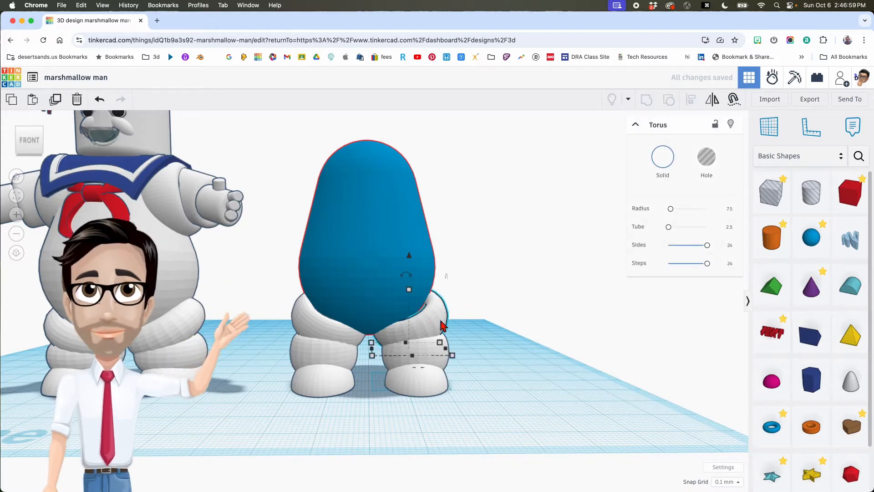
pyautogui.keyDown('shift'); pyautogui.click(434, 357); pyautogui.keyUp('shift')
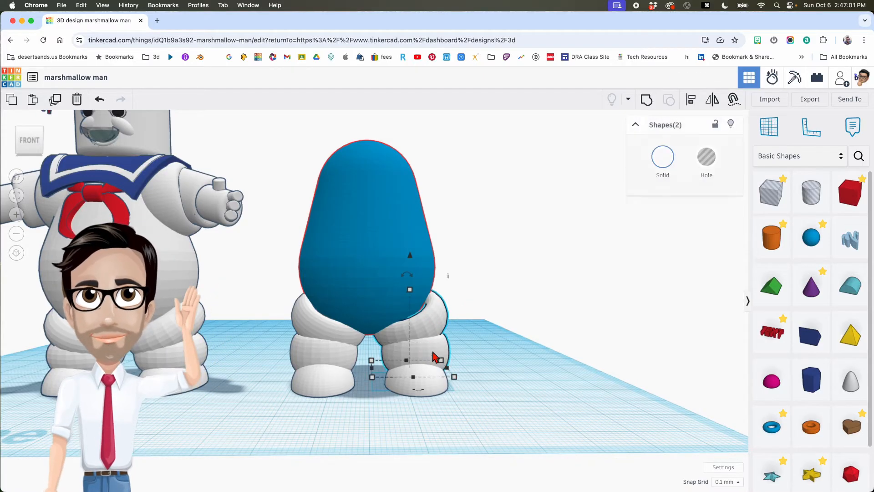
pyautogui.keyDown('shift'); pyautogui.click(431, 384); pyautogui.keyUp('shift')
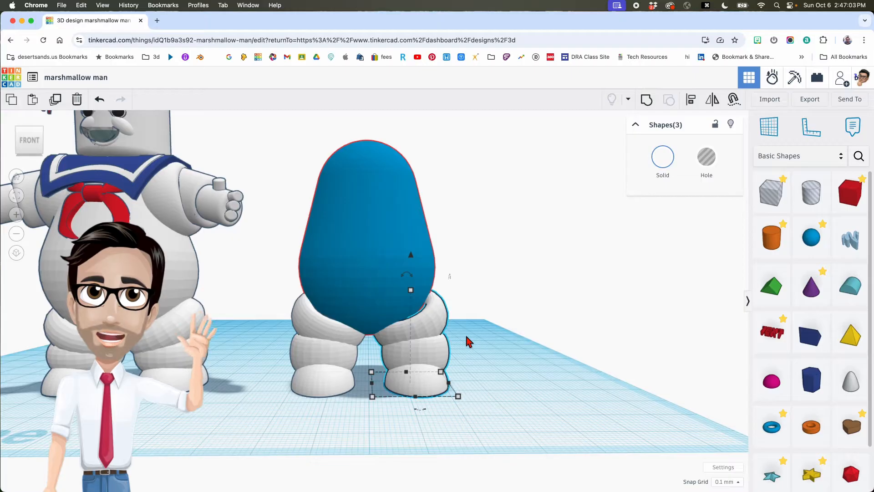
pyautogui.press('Left')
pyautogui.press('Left')
pyautogui.press('Left')
pyautogui.press('Left')
pyautogui.press('Left')
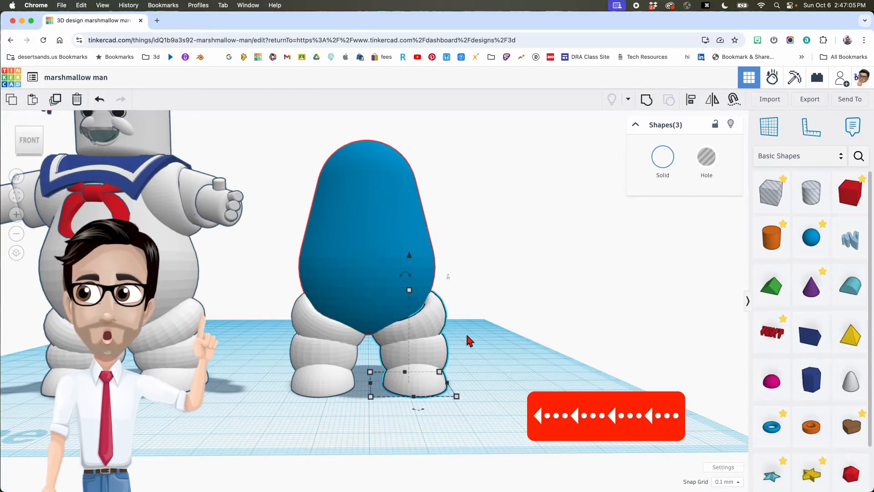
pyautogui.press('Up')
pyautogui.press('Left')
pyautogui.press('Left')
pyautogui.press('Left')
pyautogui.press('Left')
pyautogui.press('Left')
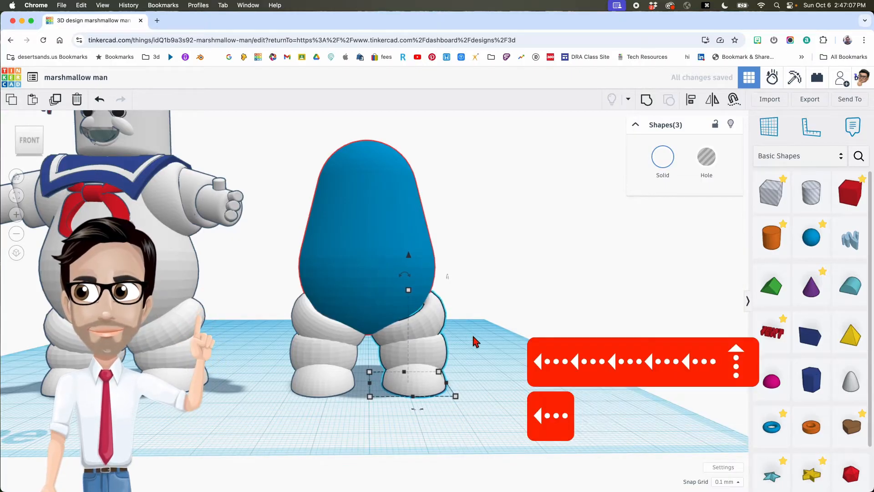
pyautogui.scroll(-3, 465, 339)
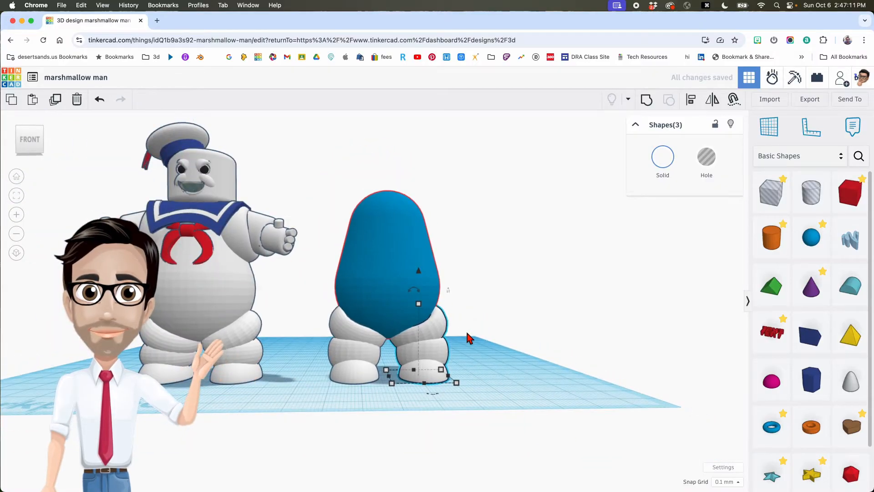
pyautogui.press('Left')
pyautogui.press('Left')
pyautogui.press('Left')
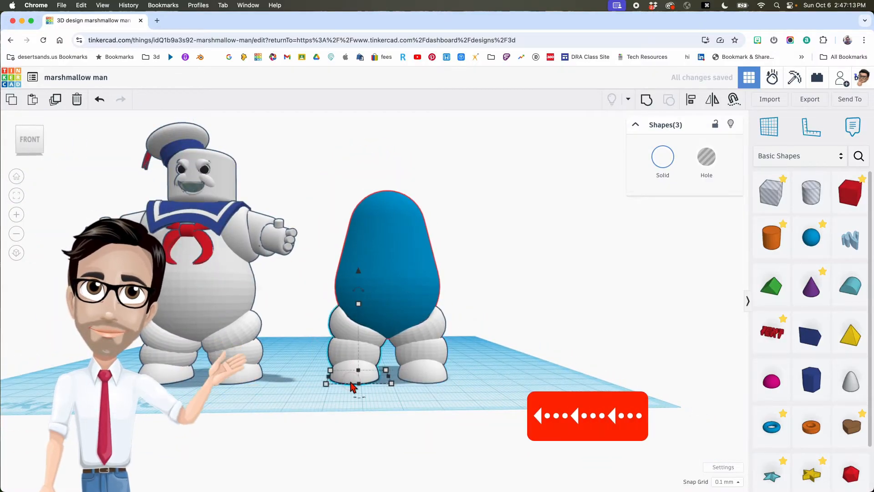
# - Nudge the left leg right and the right leg slightly left so both sit under the body
pyautogui.moveTo(314, 319); pyautogui.dragTo(345, 365)
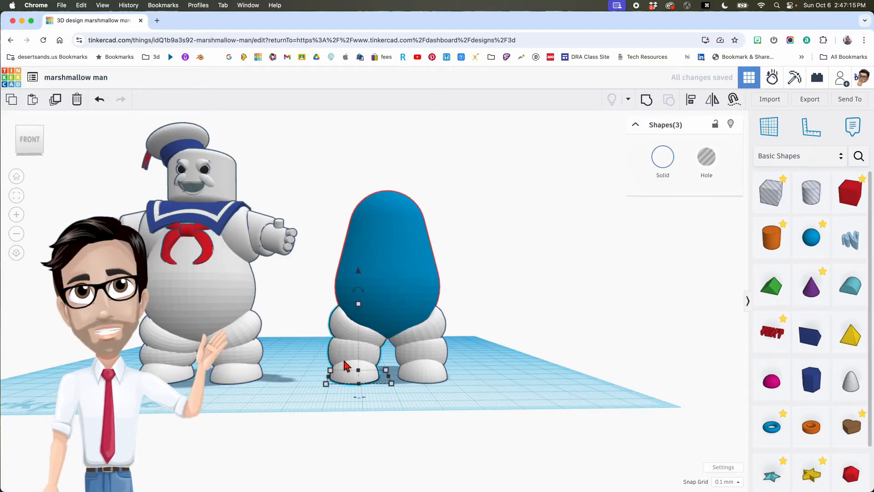
pyautogui.press('Right')
pyautogui.press('Right')
pyautogui.press('Right')
pyautogui.press('Right')
pyautogui.moveTo(403, 348); pyautogui.dragTo(381, 341, button='right')
pyautogui.press('Right')
pyautogui.press('Right')
pyautogui.press('Right')
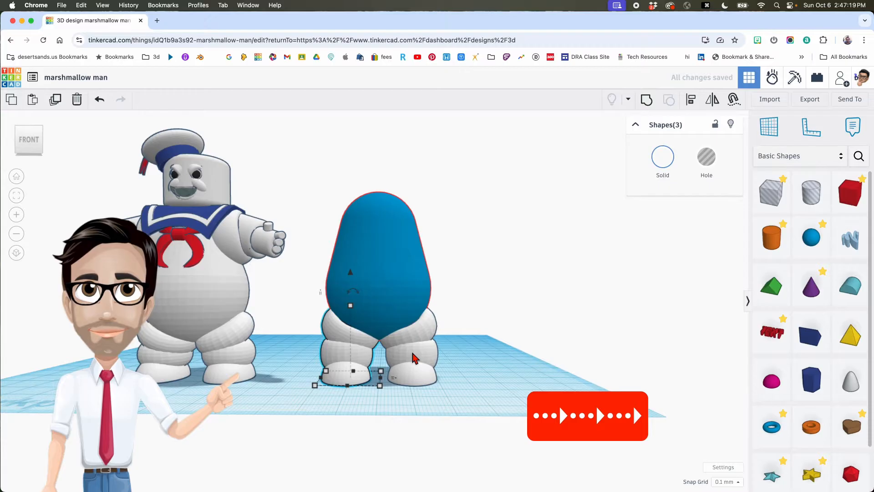
pyautogui.click(427, 358)
pyautogui.press('Left')
pyautogui.press('Left')
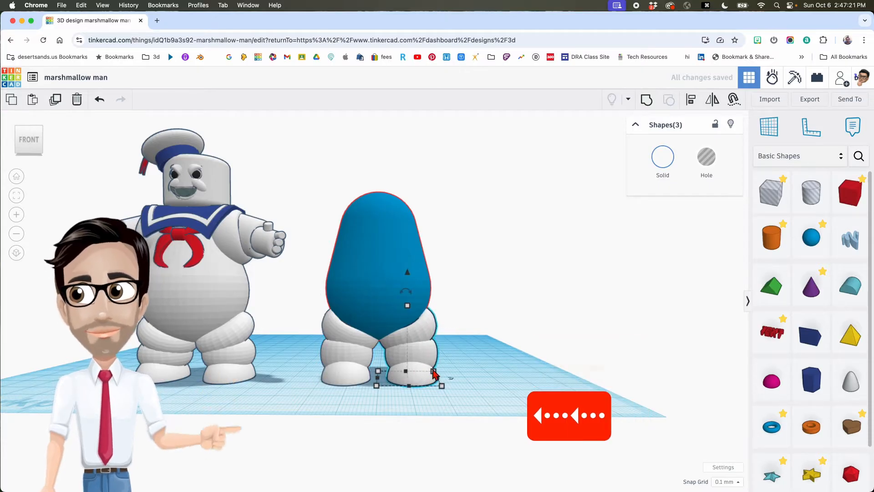
pyautogui.moveTo(459, 364); pyautogui.dragTo(260, 371, button='right')
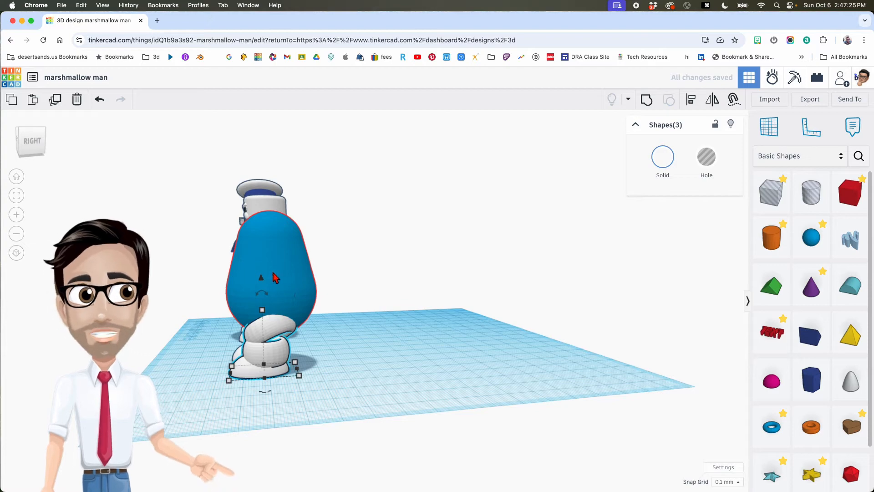
pyautogui.moveTo(350, 316); pyautogui.dragTo(394, 366, button='right')
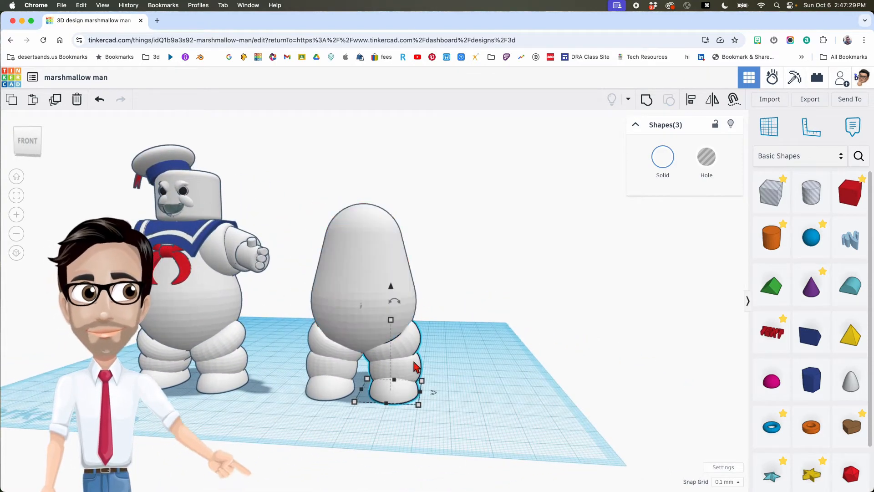
# - Nudge the left leg and both feet together into alignment
pyautogui.keyDown('shift'); pyautogui.click(329, 353); pyautogui.keyUp('shift')
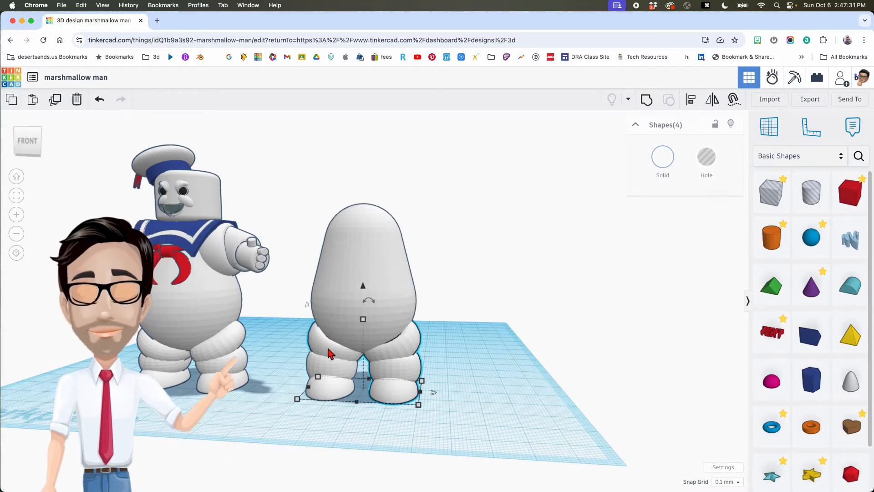
pyautogui.keyDown('shift'); pyautogui.click(331, 384); pyautogui.keyUp('shift')
pyautogui.keyDown('shift'); pyautogui.click(397, 372); pyautogui.keyUp('shift')
pyautogui.moveTo(398, 370); pyautogui.dragTo(279, 361, button='right')
pyautogui.moveTo(343, 360); pyautogui.dragTo(336, 360, button='right')
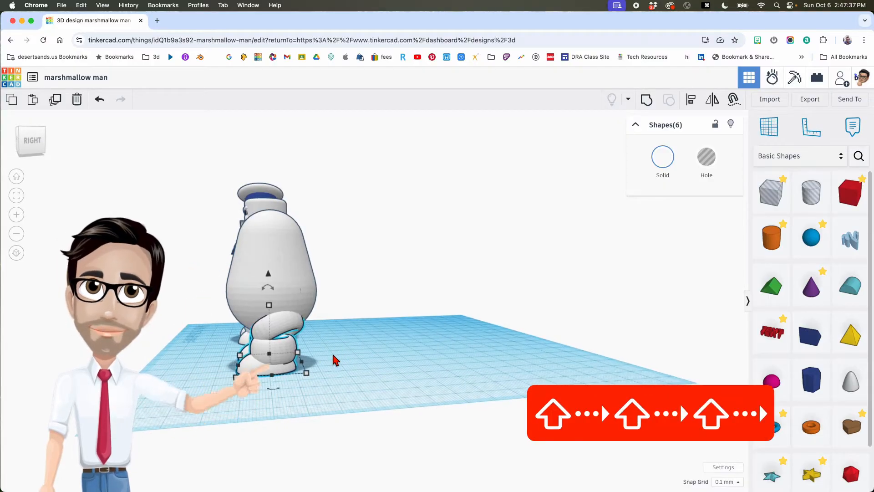
pyautogui.press('Up')
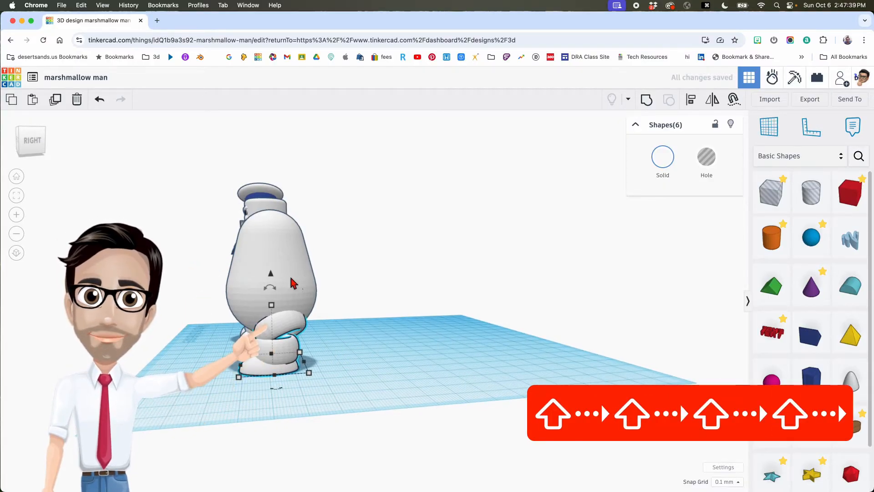
pyautogui.moveTo(284, 287)
pyautogui.mouseDown(button='right')
pyautogui.moveTo(300, 286)
pyautogui.moveTo(284, 290)
pyautogui.mouseUp(button='right')
pyautogui.moveTo(309, 344); pyautogui.dragTo(421, 358, button='right')
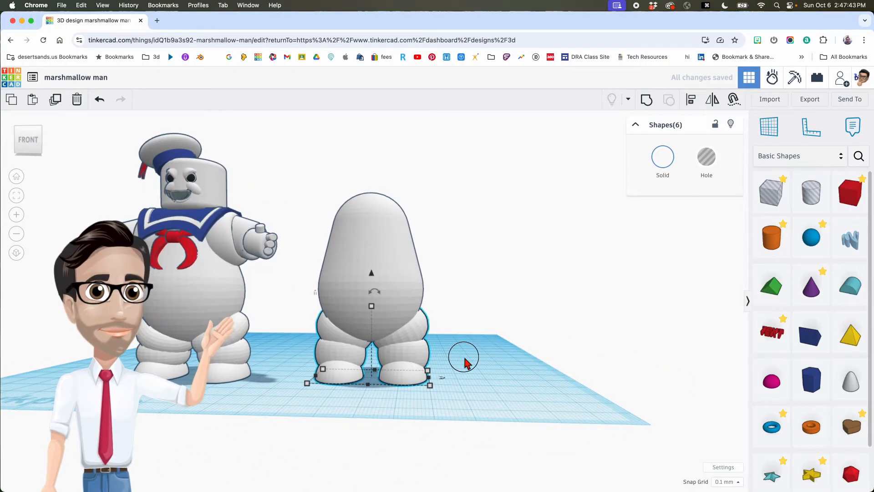
# - Nudge the inner rings of both legs down a few steps each, then deselect
pyautogui.click(414, 336)
pyautogui.press('Down')
pyautogui.press('Down')
pyautogui.press('Down')
pyautogui.press('Down')
pyautogui.press('Down')
pyautogui.press('Down')
pyautogui.press('Down')
pyautogui.press('Down')
pyautogui.press('Down')
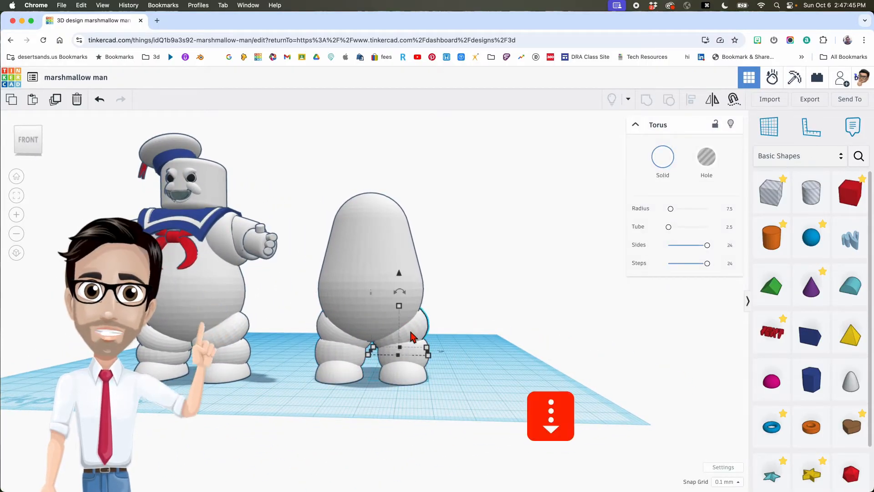
pyautogui.press('Down')
pyautogui.press('Down')
pyautogui.press('Down')
pyautogui.press('Down')
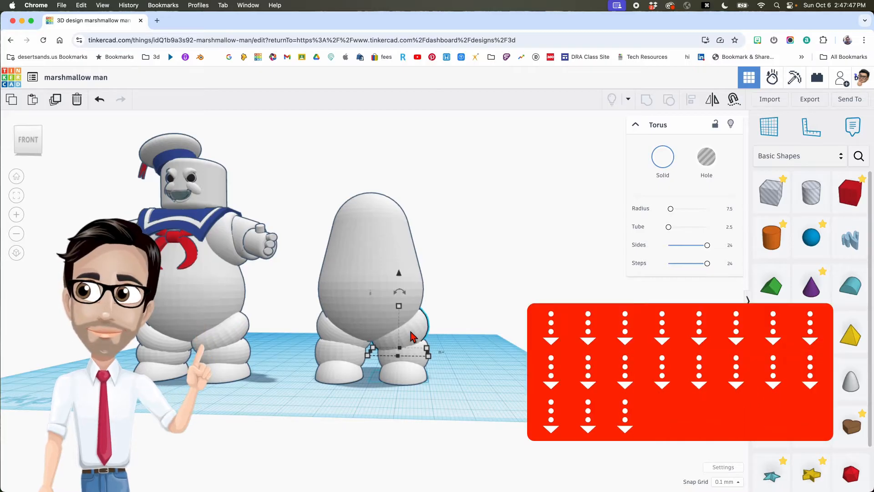
pyautogui.click(342, 340)
pyautogui.press('Down')
pyautogui.press('Down')
pyautogui.press('Down')
pyautogui.press('Down')
pyautogui.press('Down')
pyautogui.press('Down')
pyautogui.press('Down')
pyautogui.press('Down')
pyautogui.press('Down')
pyautogui.press('Down')
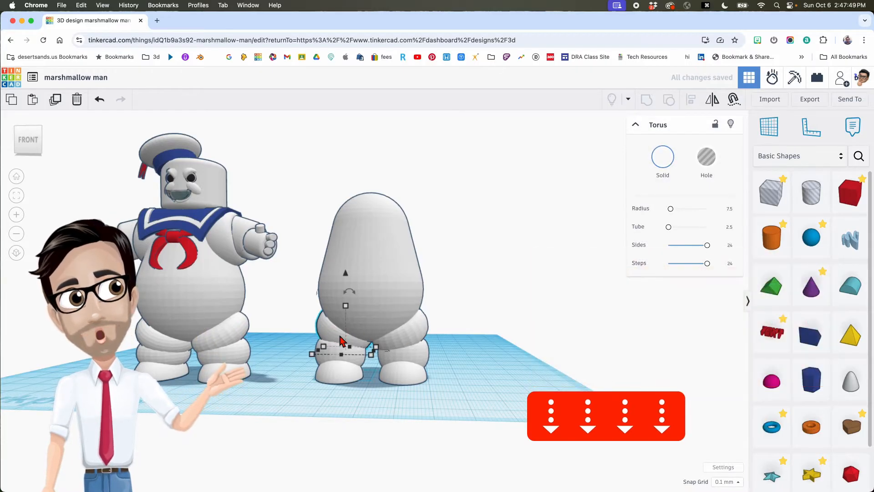
pyautogui.press('Down')
pyautogui.press('Down')
pyautogui.press('Down')
pyautogui.press('Down')
pyautogui.press('Down')
pyautogui.press('Down')
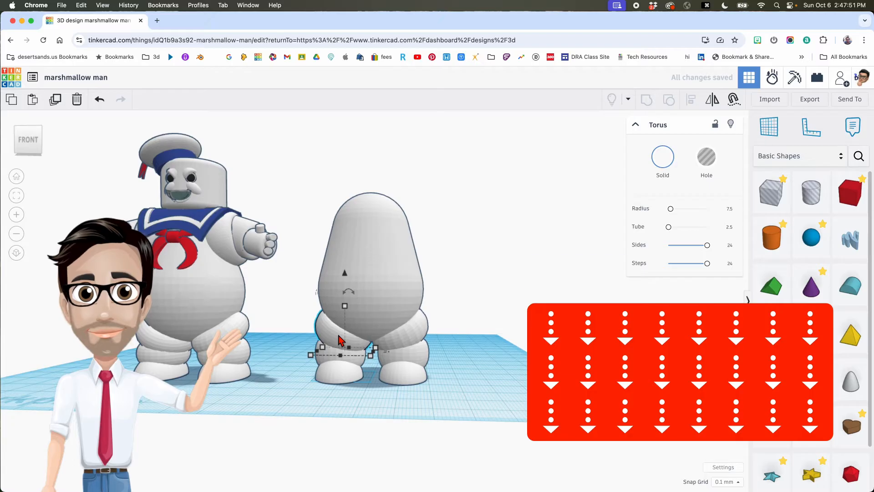
pyautogui.press('Down')
pyautogui.press('Down')
pyautogui.click(412, 340)
pyautogui.press('Down')
pyautogui.press('Down')
pyautogui.press('Down')
pyautogui.press('Down')
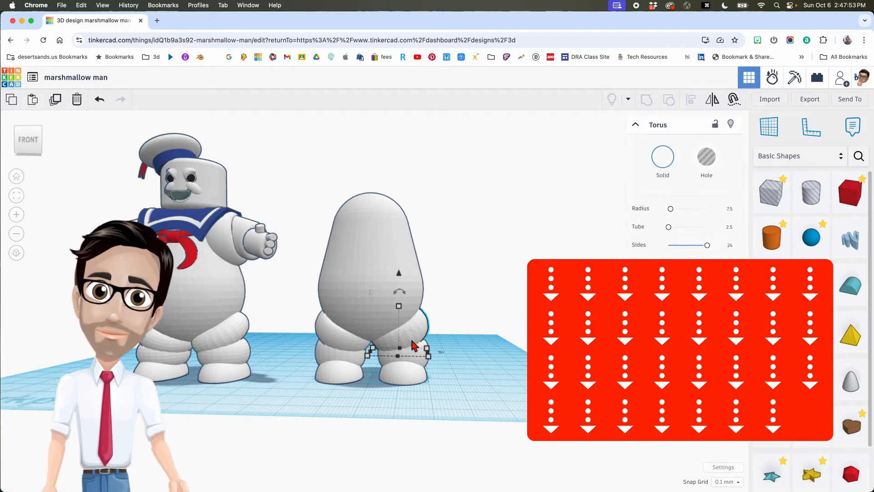
pyautogui.moveTo(413, 342); pyautogui.dragTo(433, 344, button='right')
pyautogui.click(469, 342)
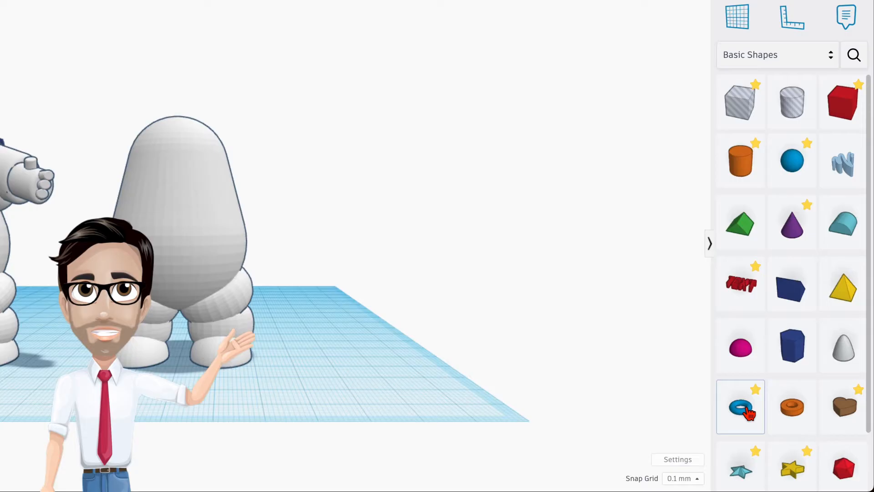
# - Place a new torus with 24 sides, 9.5 mm tall and 22 mm wide
pyautogui.moveTo(748, 413); pyautogui.dragTo(346, 367)
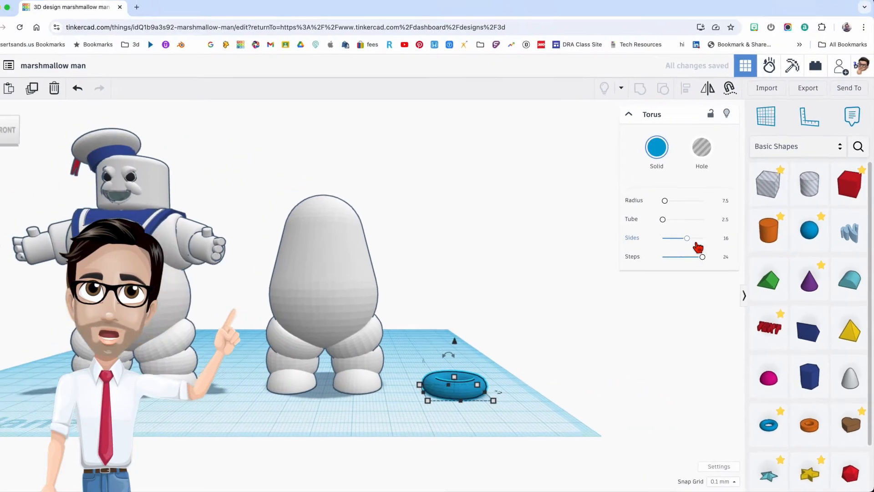
pyautogui.moveTo(642, 177); pyautogui.dragTo(662, 178)
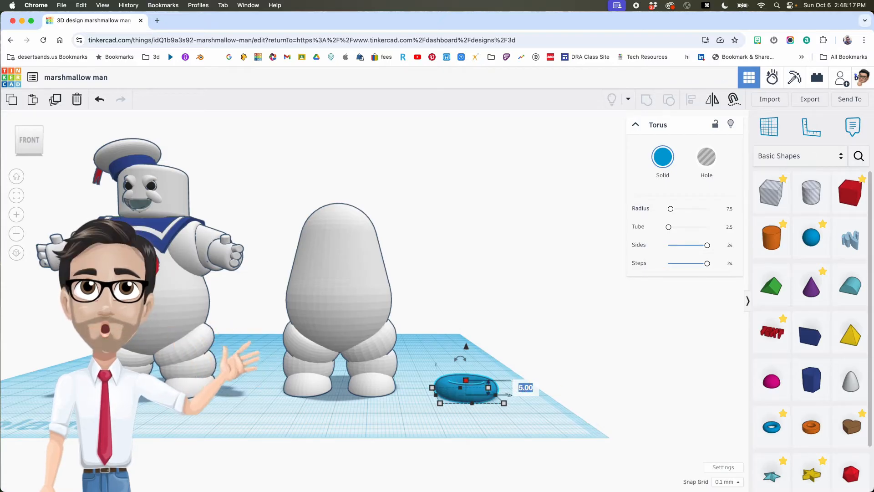
pyautogui.write('9.5')
pyautogui.press('Return')
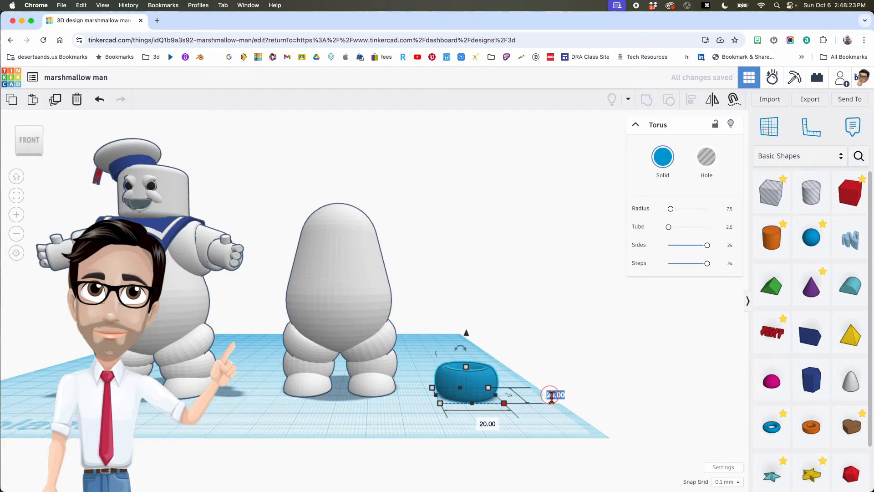
pyautogui.write('22')
pyautogui.press('Return')
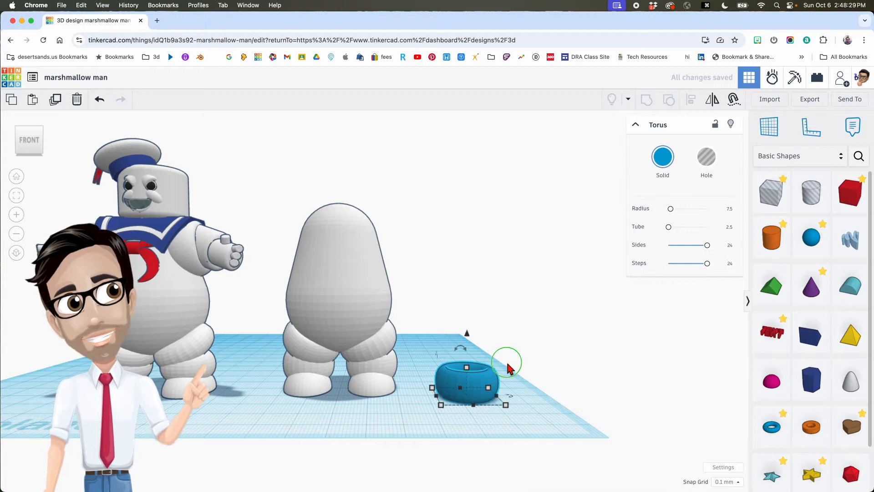
pyautogui.moveTo(459, 346); pyautogui.dragTo(402, 367)
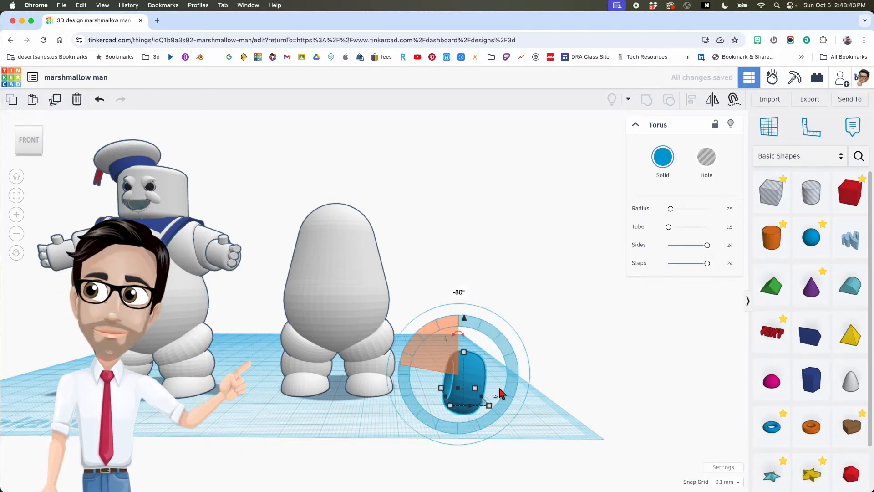
pyautogui.moveTo(500, 391); pyautogui.dragTo(462, 340, button='right')
pyautogui.moveTo(444, 314); pyautogui.dragTo(446, 175)
pyautogui.click(663, 157)
pyautogui.click(744, 233)
pyautogui.moveTo(452, 254); pyautogui.dragTo(455, 262, button='right')
pyautogui.moveTo(454, 262); pyautogui.dragTo(370, 248)
pyautogui.moveTo(392, 244)
pyautogui.mouseDown(button='right')
pyautogui.moveTo(376, 246)
pyautogui.moveTo(406, 250)
pyautogui.mouseUp(button='right')
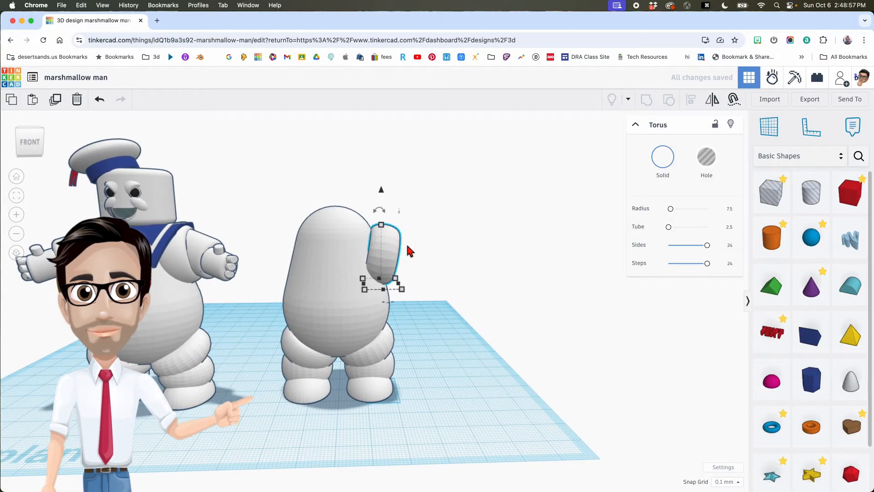
pyautogui.press('super+z')
pyautogui.press('super+z')
pyautogui.press('super+z')
pyautogui.press('super+z')
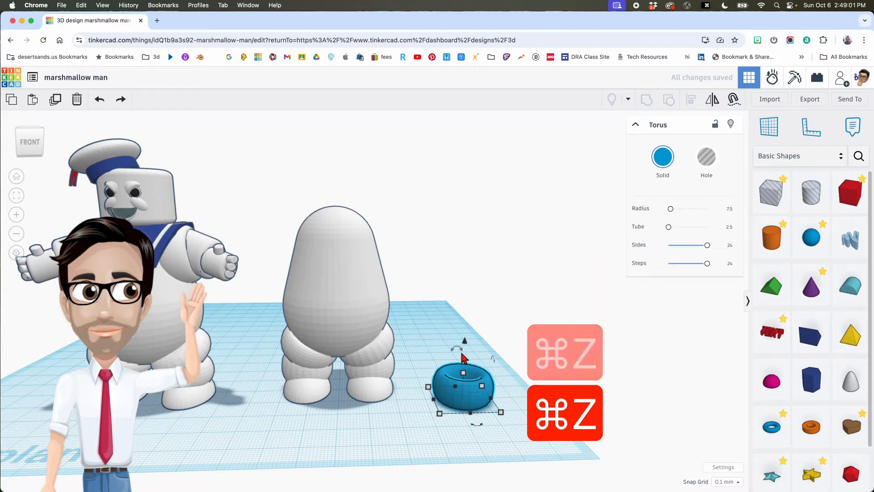
# - Stand the torus upright, raise it beside the body and tilt it 10° against the upper right
pyautogui.moveTo(457, 348); pyautogui.dragTo(536, 362)
pyautogui.moveTo(466, 326); pyautogui.dragTo(434, 192)
pyautogui.moveTo(475, 266); pyautogui.dragTo(387, 261)
pyautogui.moveTo(384, 201); pyautogui.dragTo(384, 183)
pyautogui.moveTo(408, 229); pyautogui.dragTo(295, 258, button='right')
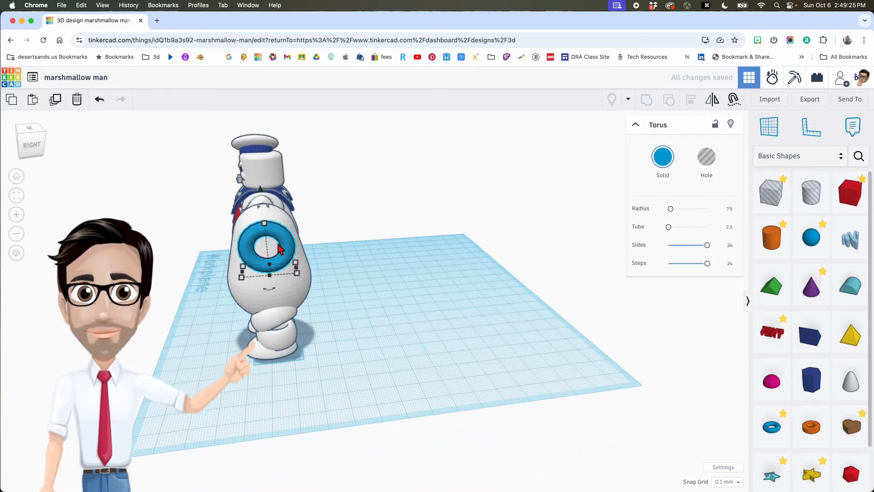
pyautogui.moveTo(278, 250); pyautogui.dragTo(400, 362, button='right')
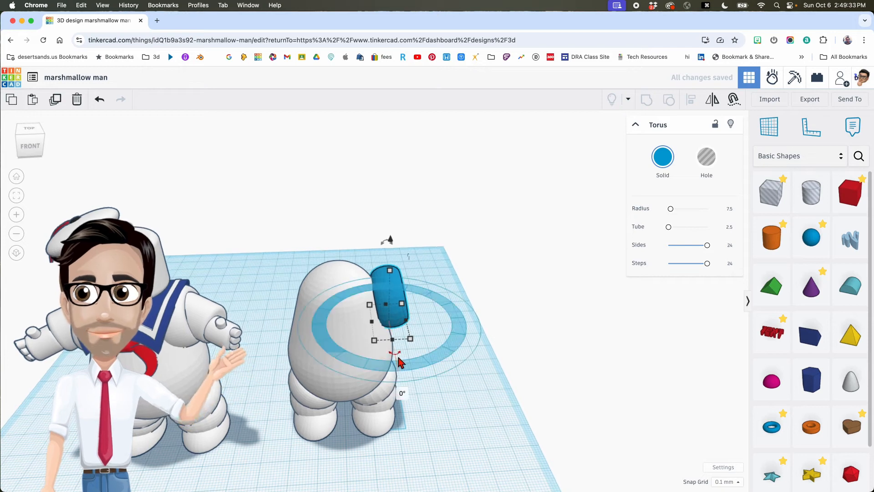
pyautogui.moveTo(399, 357); pyautogui.dragTo(389, 394)
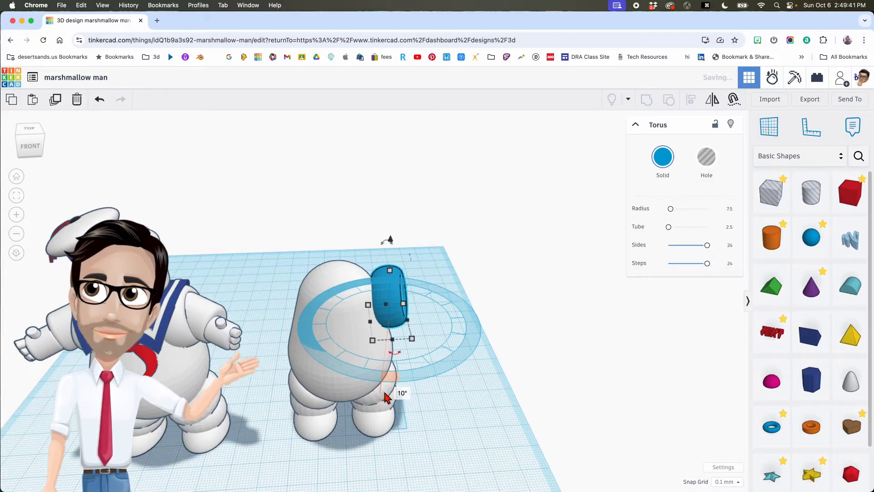
# - Make the arm torus white
pyautogui.click(448, 403)
pyautogui.click(396, 300)
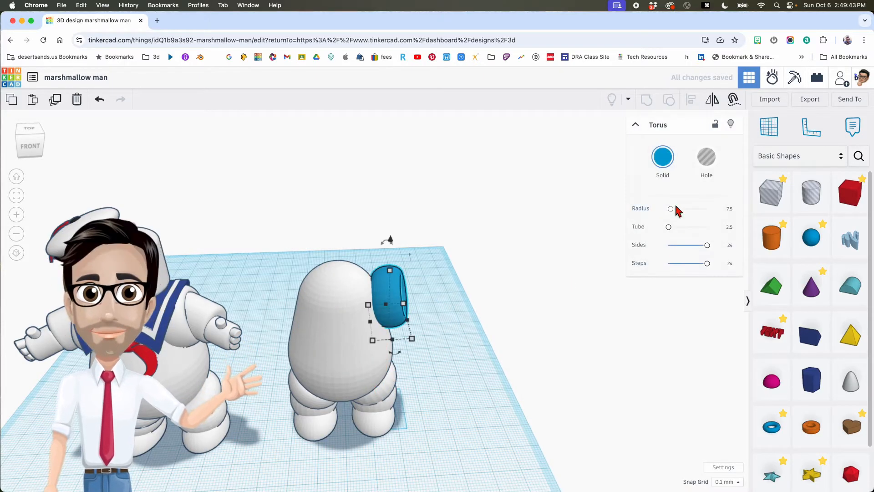
pyautogui.click(662, 157)
pyautogui.click(745, 235)
pyautogui.click(475, 285)
pyautogui.moveTo(476, 284); pyautogui.dragTo(488, 269, button='right')
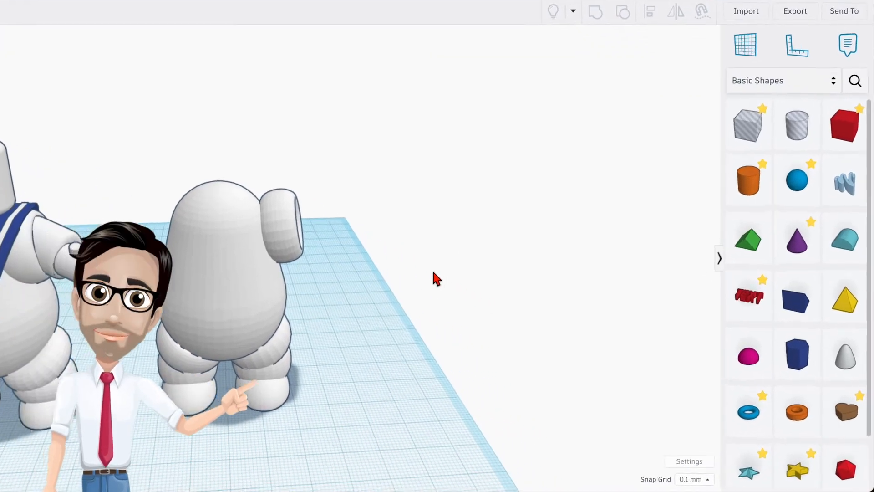
# - Place a cylinder with 64 sides, maximum bevel and 6 bevel segments
pyautogui.moveTo(513, 311); pyautogui.dragTo(498, 291, button='middle')
pyautogui.moveTo(384, 232); pyautogui.dragTo(370, 220, button='middle')
pyautogui.moveTo(764, 175); pyautogui.dragTo(288, 339)
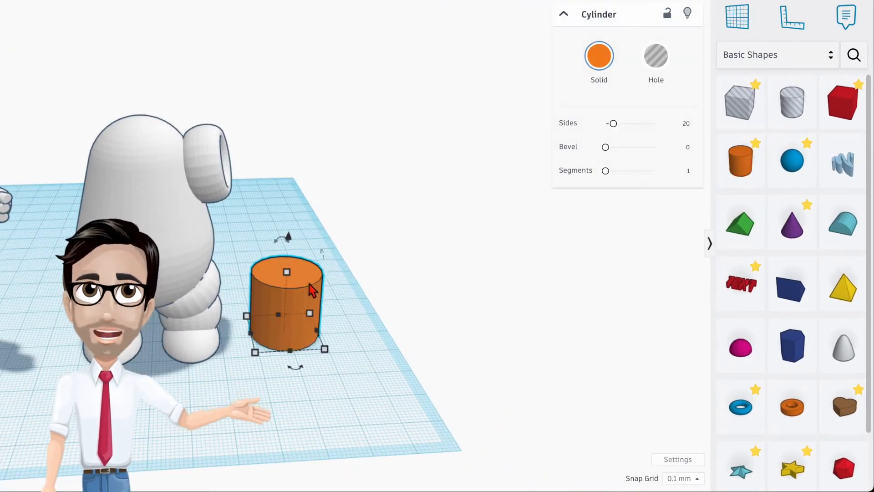
pyautogui.moveTo(620, 129); pyautogui.dragTo(709, 132)
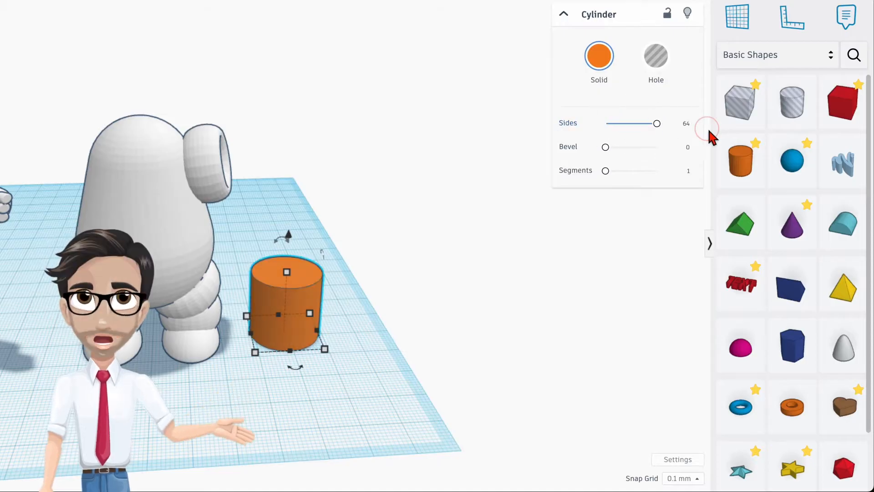
pyautogui.moveTo(606, 147); pyautogui.dragTo(717, 148)
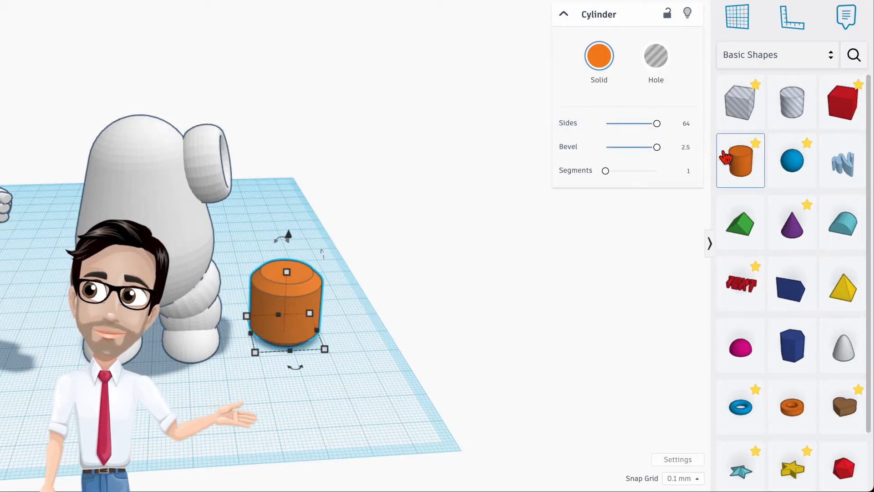
pyautogui.write('6')
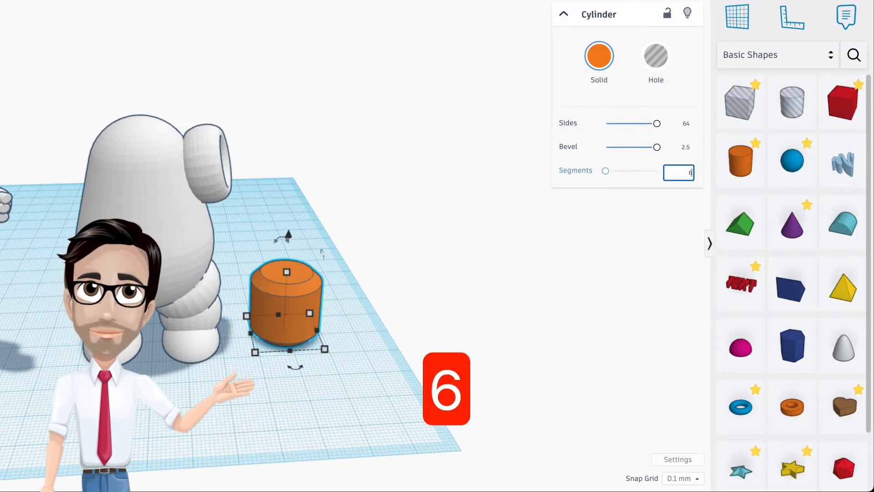
pyautogui.press('Return')
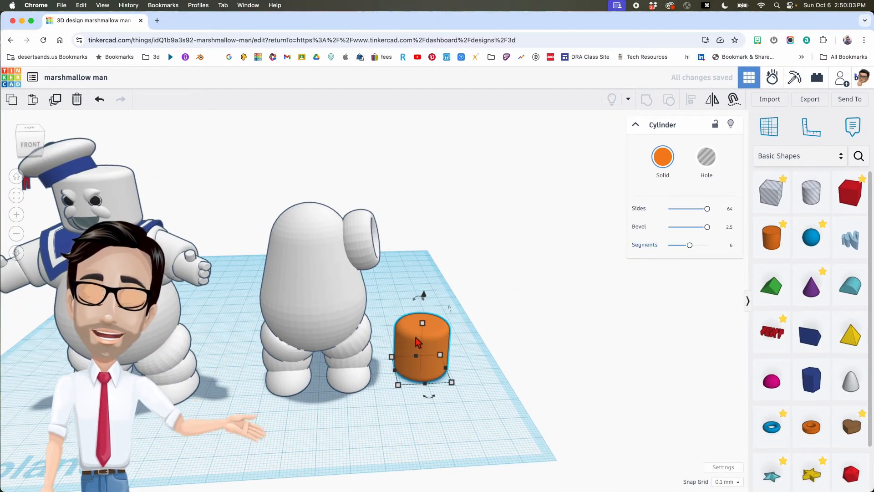
# - Resize the cylinder to 13 tall, 9 wide and 8 long
pyautogui.scroll(6, 416, 339)
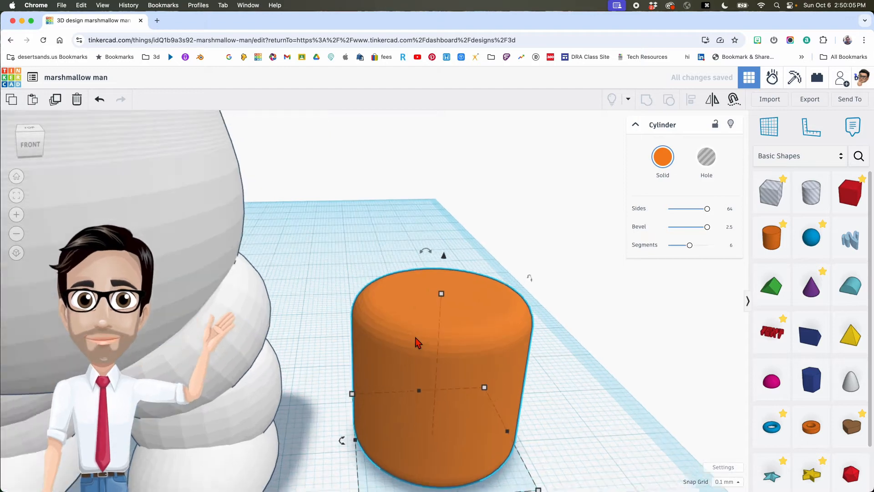
pyautogui.scroll(4, 416, 342)
pyautogui.scroll(-5, 412, 350)
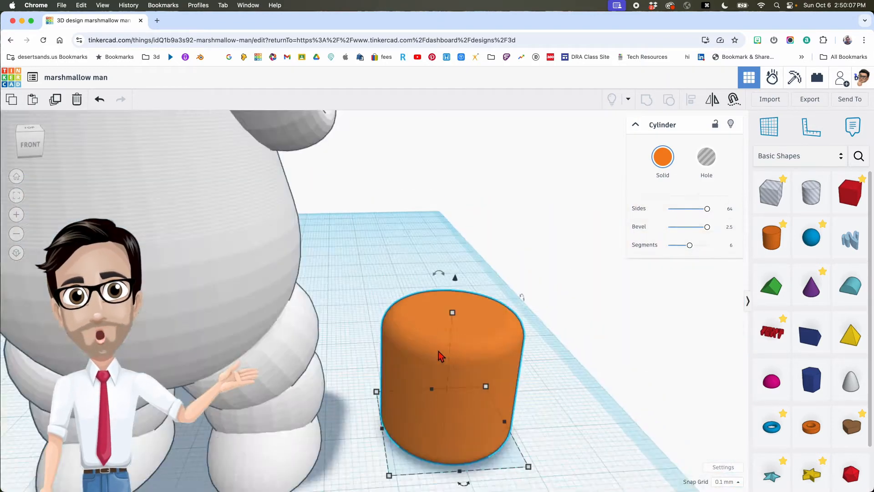
pyautogui.moveTo(446, 305); pyautogui.dragTo(440, 303)
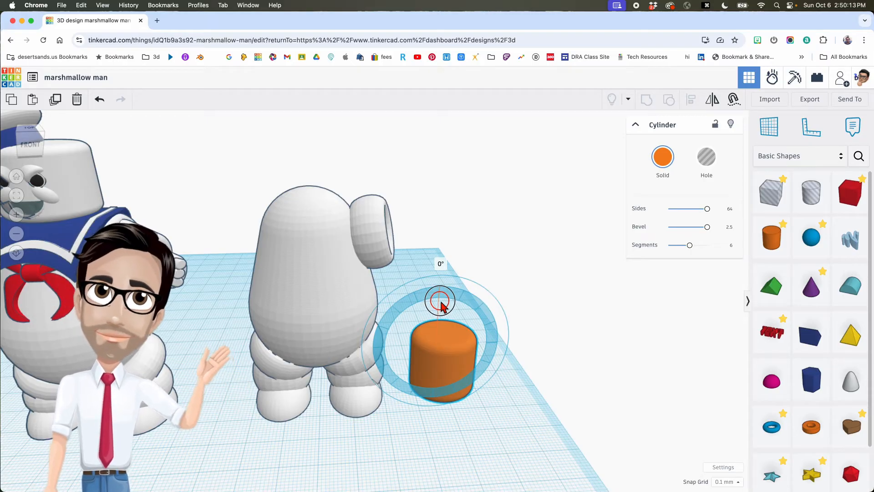
pyautogui.moveTo(441, 304); pyautogui.dragTo(442, 306)
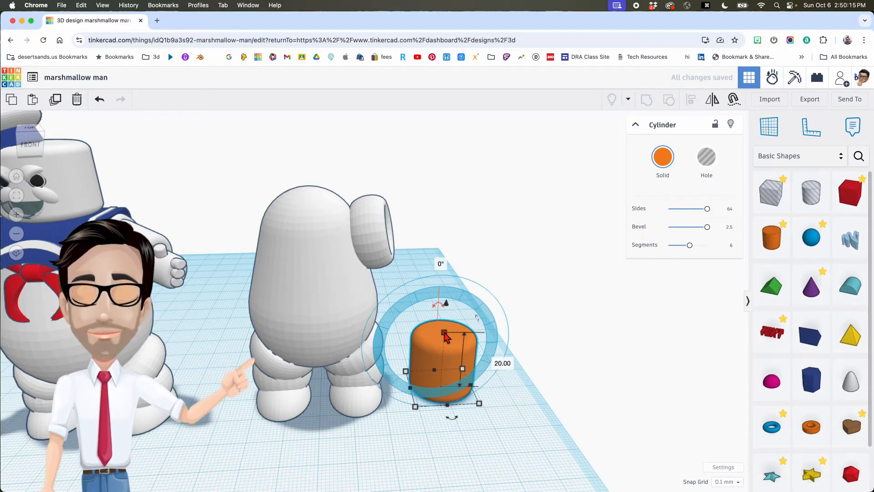
pyautogui.write('13')
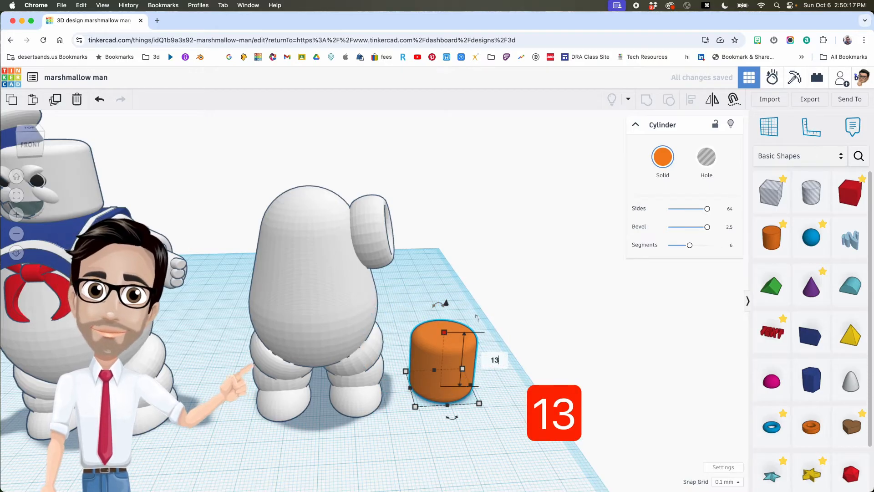
pyautogui.press('Return')
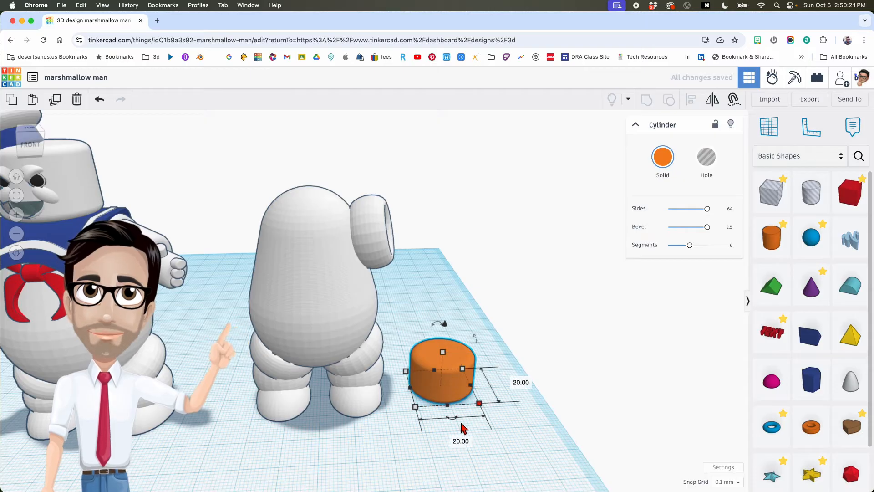
pyautogui.write('9')
pyautogui.press('Return')
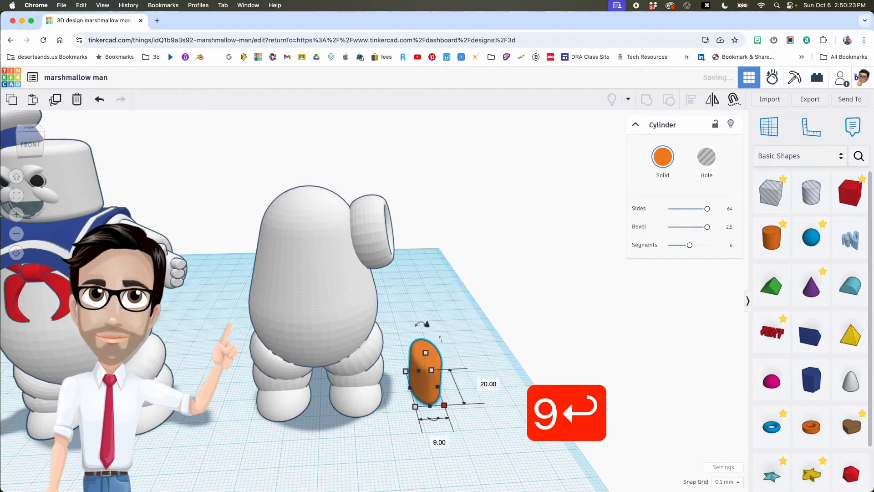
pyautogui.click(486, 384)
pyautogui.write('8')
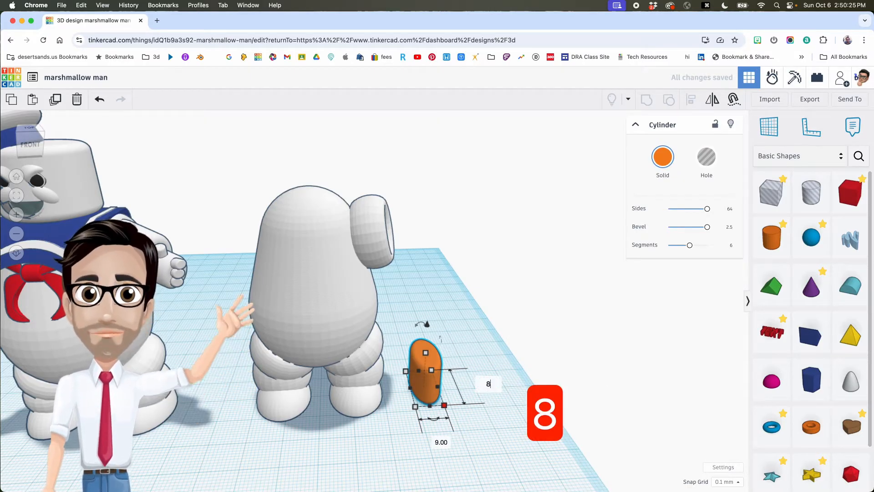
pyautogui.press('Return')
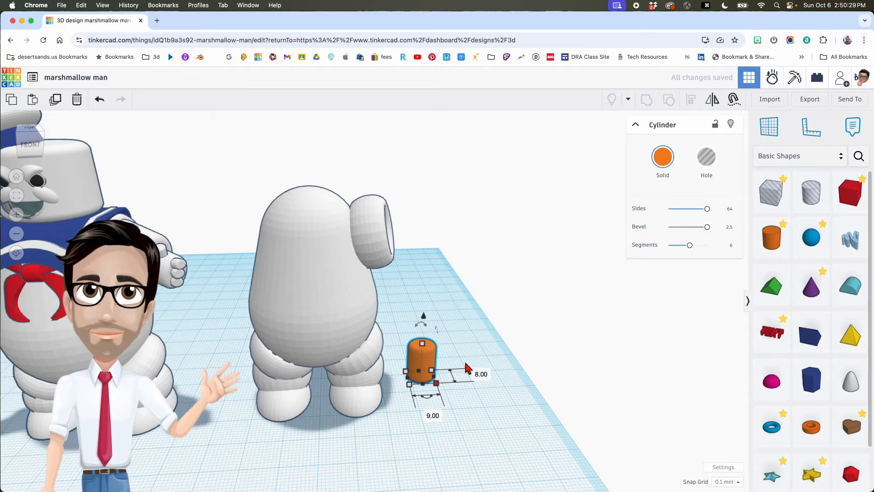
# - Lift the cylinder to 46.30, make it white and set it beside the arm torus
pyautogui.moveTo(424, 317); pyautogui.dragTo(425, 169)
pyautogui.click(661, 157)
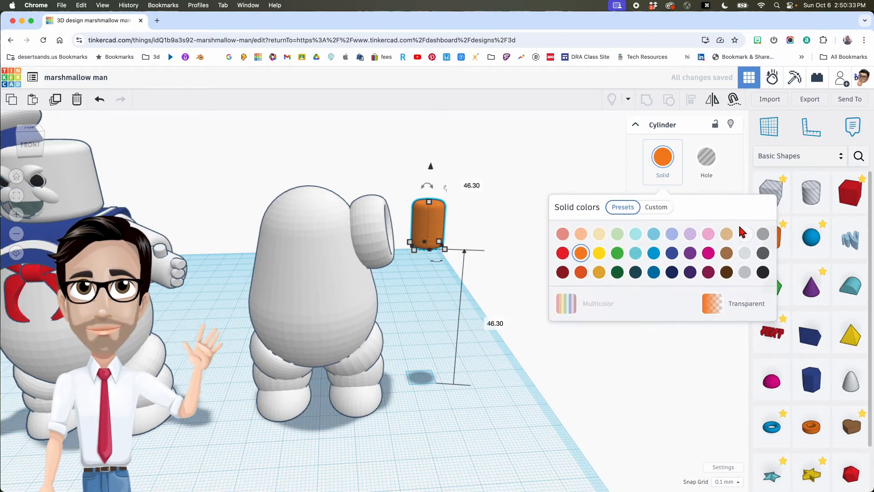
pyautogui.click(744, 233)
pyautogui.scroll(-2, 474, 261)
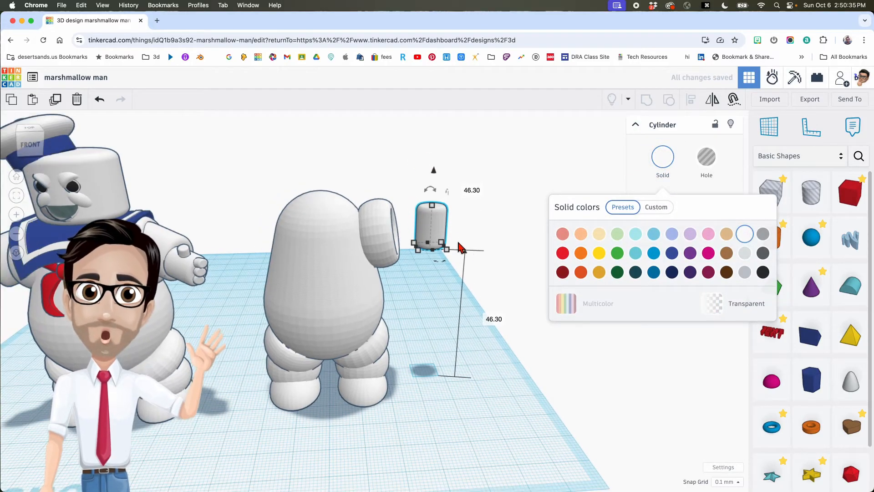
pyautogui.moveTo(444, 230); pyautogui.dragTo(428, 239)
pyautogui.moveTo(515, 266); pyautogui.dragTo(498, 257, button='right')
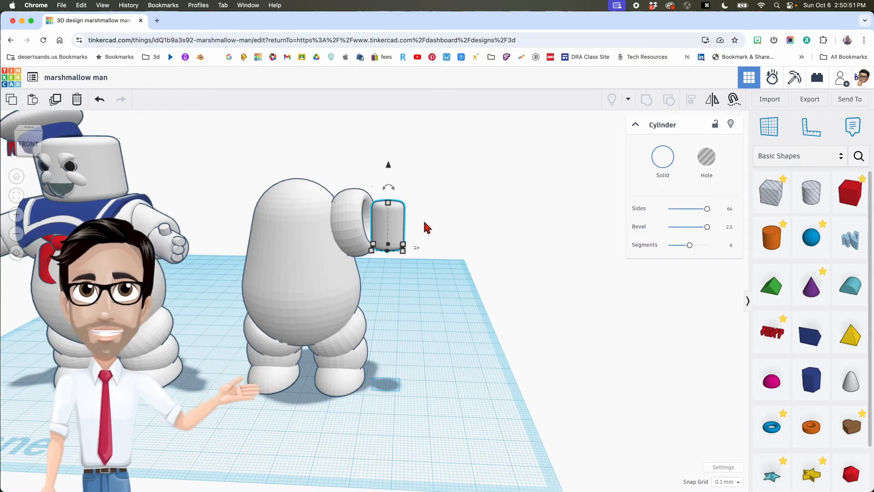
# - Turn the cylinder 90° onto its side and angle it -22.5° out of the arm ring
pyautogui.moveTo(390, 195); pyautogui.dragTo(424, 225)
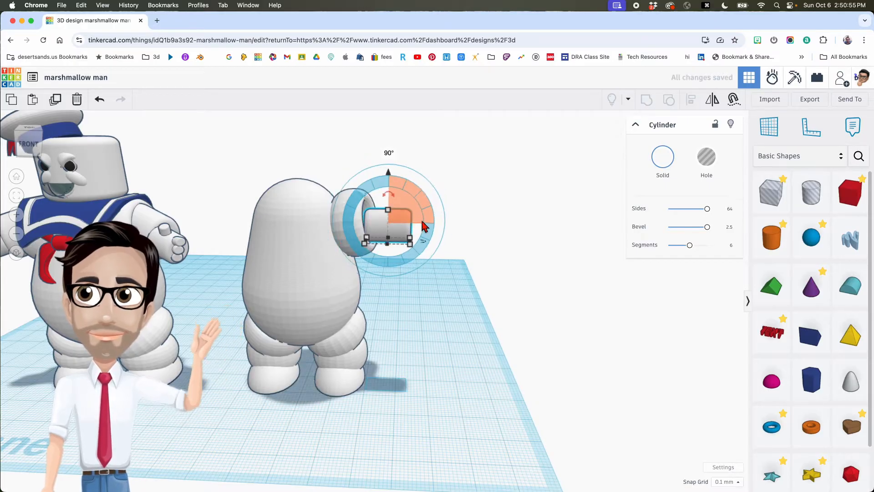
pyautogui.moveTo(421, 221); pyautogui.dragTo(445, 236, button='right')
pyautogui.moveTo(439, 245)
pyautogui.mouseDown()
pyautogui.moveTo(450, 269)
pyautogui.moveTo(459, 267)
pyautogui.moveTo(441, 249)
pyautogui.mouseUp()
pyautogui.moveTo(405, 228); pyautogui.dragTo(407, 221, button='right')
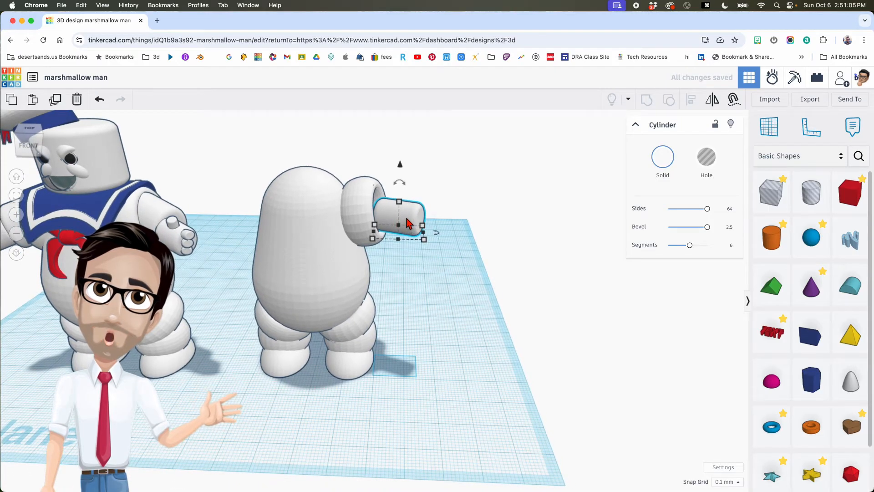
pyautogui.moveTo(406, 223); pyautogui.dragTo(266, 247, button='right')
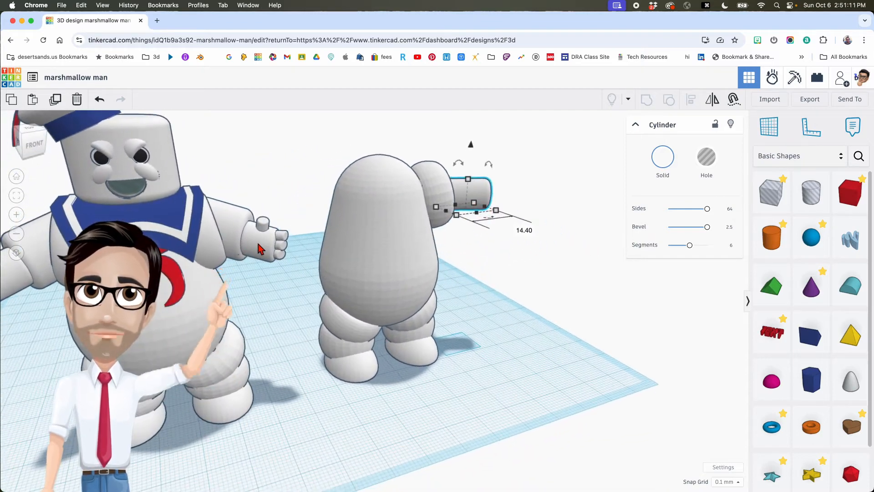
pyautogui.moveTo(456, 253); pyautogui.dragTo(411, 238, button='right')
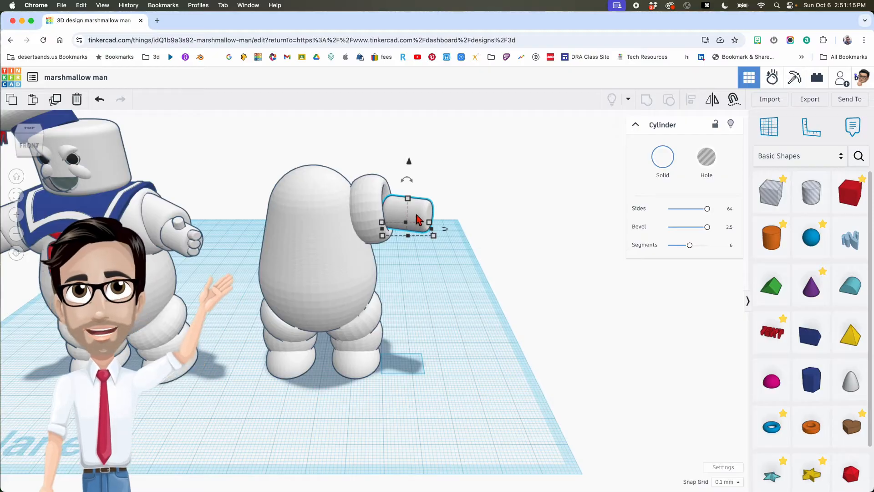
# - Duplicate the arm cylinder and shift the copy two steps outward along the arm
pyautogui.press('super+d')
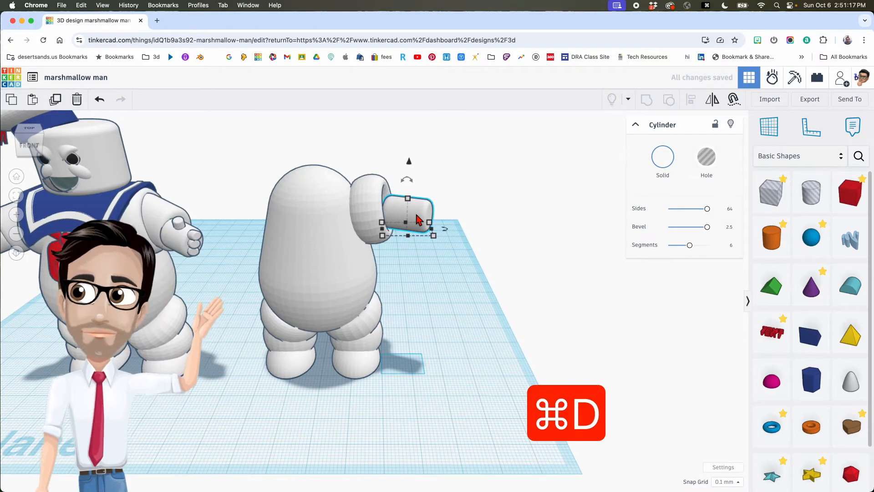
pyautogui.hotkey('shift', 'Right')
pyautogui.hotkey('shift', 'Right')
pyautogui.hotkey('shift', 'Right')
pyautogui.hotkey('shift', 'Right')
pyautogui.hotkey('shift', 'Right')
pyautogui.hotkey('shift', 'Right')
pyautogui.hotkey('shift', 'Right')
pyautogui.hotkey('shift', 'Right')
pyautogui.hotkey('shift', 'Right')
pyautogui.hotkey('shift', 'Right')
pyautogui.hotkey('shift', 'Right')
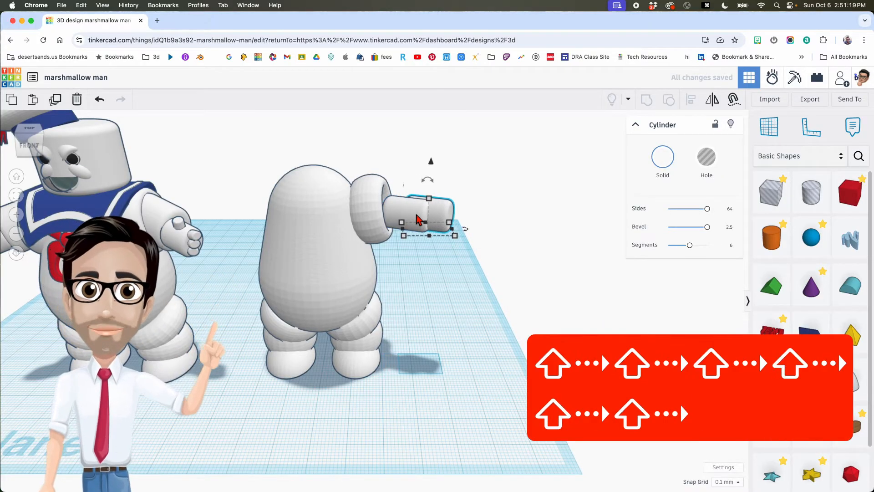
pyautogui.hotkey('shift', 'Right')
pyautogui.hotkey('shift', 'Right')
pyautogui.hotkey('shift', 'Right')
pyautogui.hotkey('shift', 'Right')
pyautogui.hotkey('shift', 'Right')
pyautogui.hotkey('shift', 'Right')
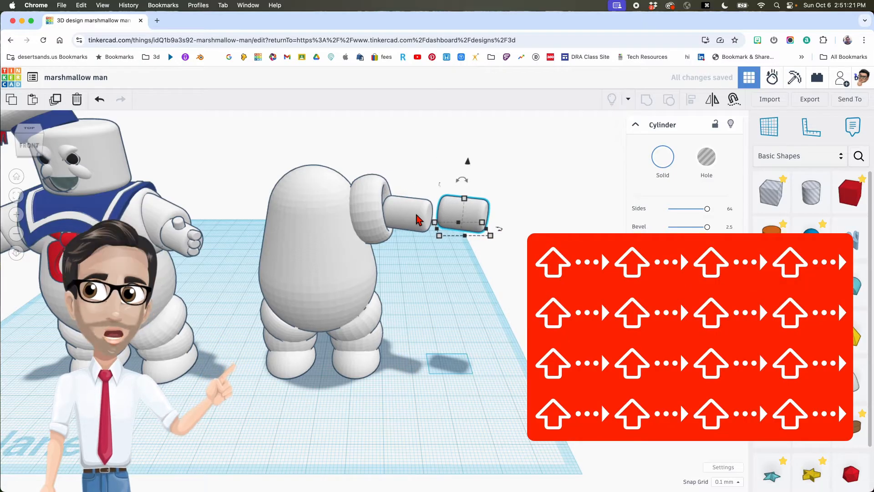
pyautogui.click(417, 220)
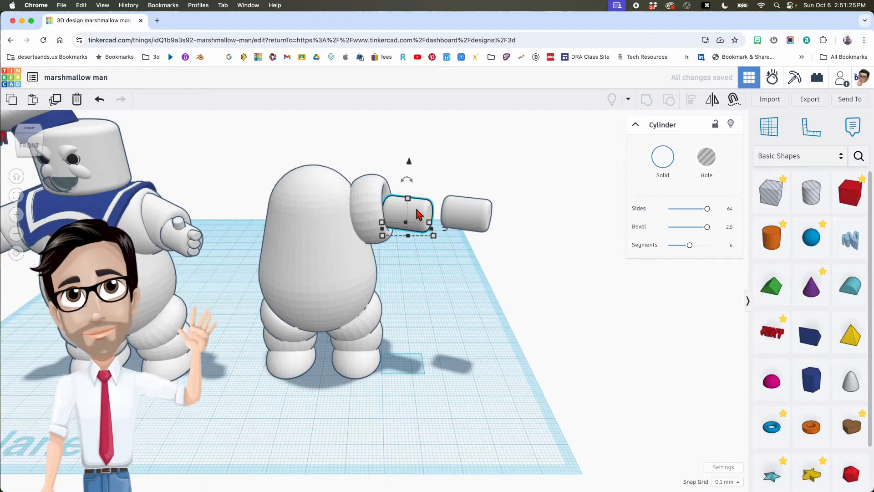
pyautogui.scroll(3, 417, 215)
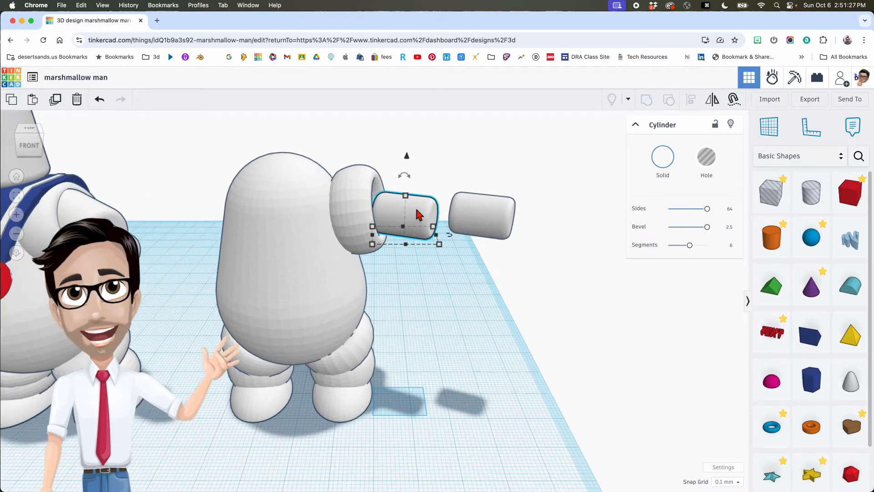
pyautogui.scroll(2, 417, 215)
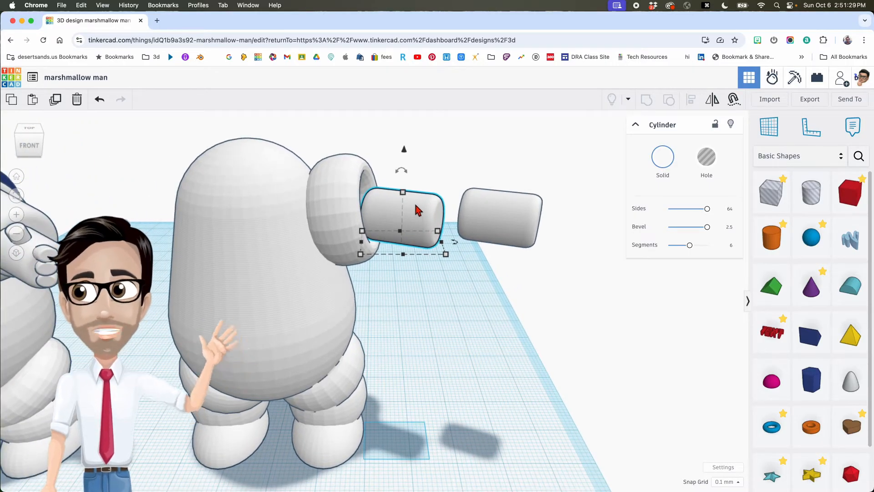
pyautogui.click(403, 192)
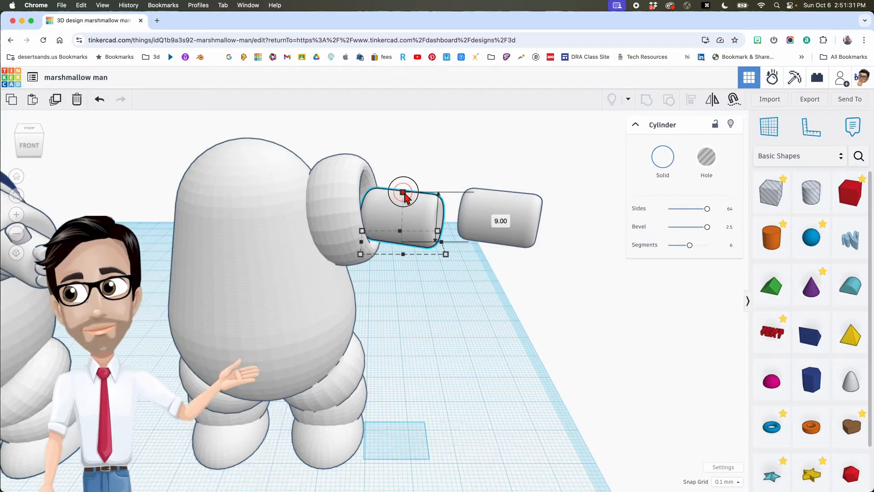
# - Stretch the inner arm cylinder taller and set its width to 18
pyautogui.moveTo(404, 193); pyautogui.dragTo(404, 177)
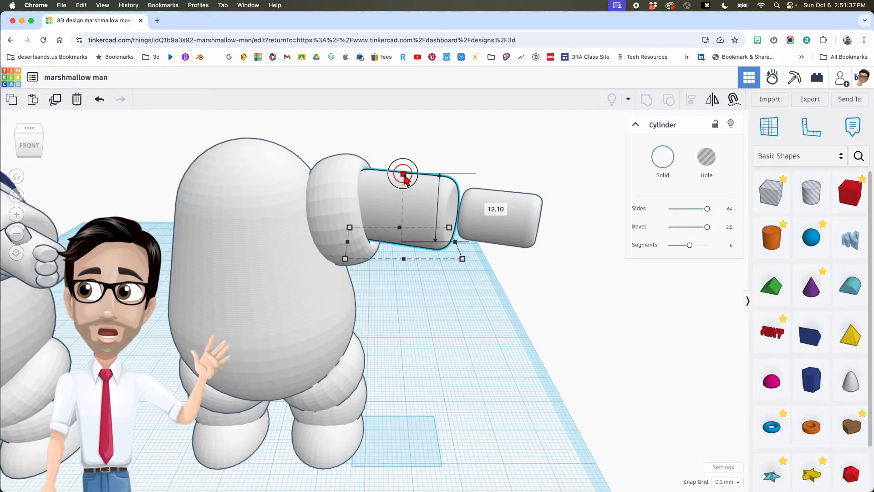
pyautogui.moveTo(404, 177); pyautogui.dragTo(403, 175)
pyautogui.moveTo(404, 196); pyautogui.dragTo(357, 233, button='right')
pyautogui.moveTo(443, 246); pyautogui.dragTo(438, 223, button='right')
pyautogui.moveTo(485, 237)
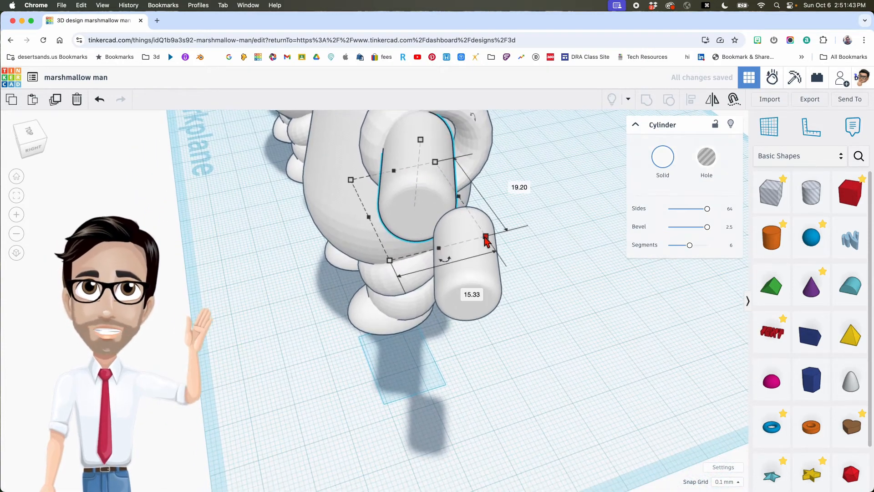
pyautogui.moveTo(486, 236); pyautogui.dragTo(494, 234)
pyautogui.press('super+z')
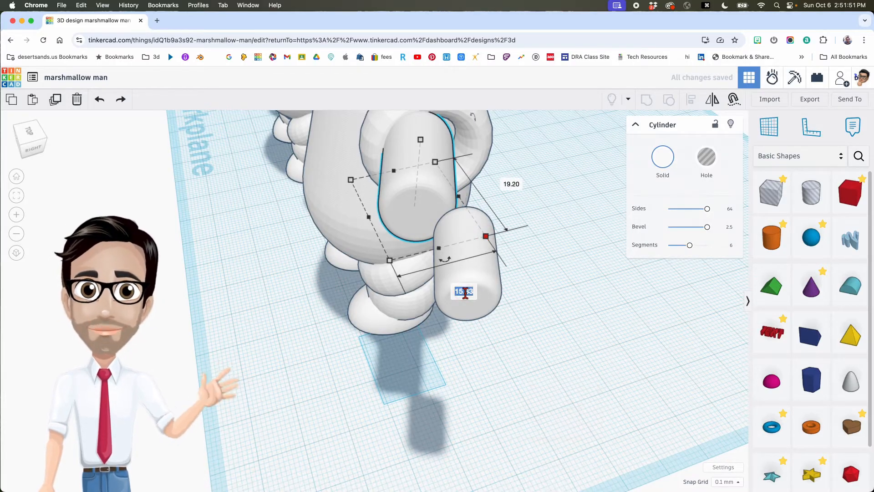
pyautogui.write('18')
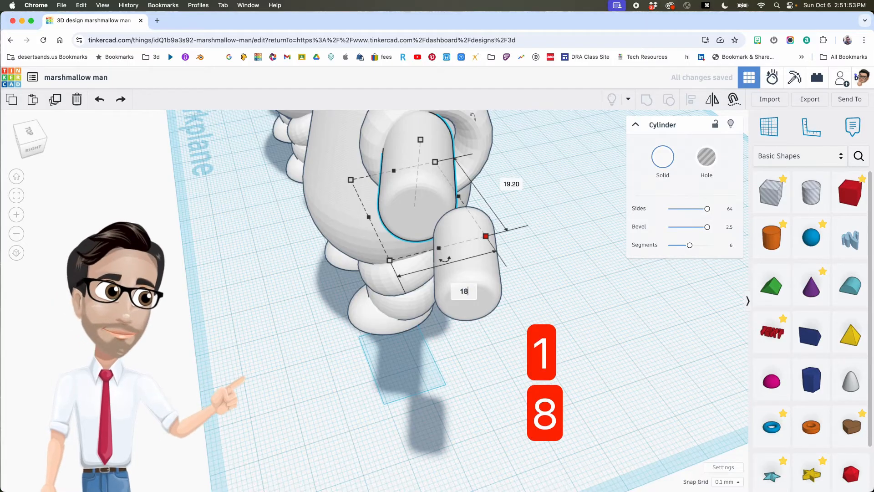
pyautogui.press('Return')
pyautogui.moveTo(439, 293); pyautogui.dragTo(586, 272, button='right')
pyautogui.moveTo(505, 275); pyautogui.dragTo(574, 243, button='right')
pyautogui.scroll(-5, 367, 194)
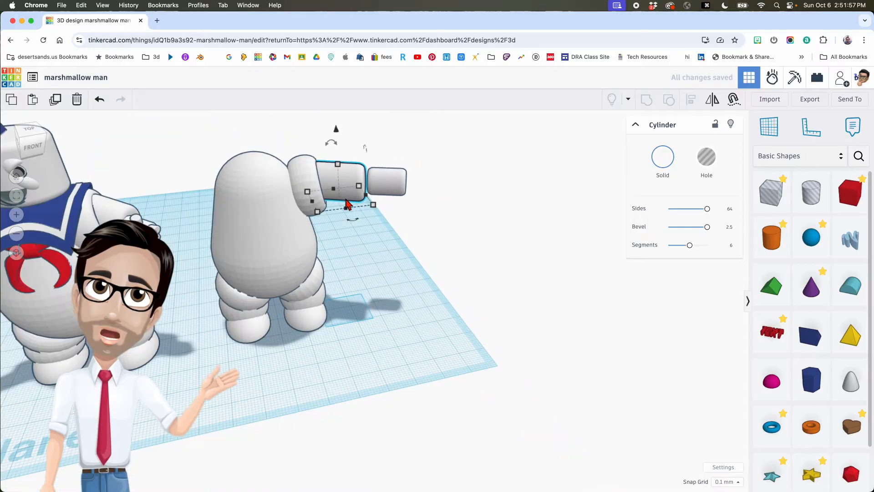
# - Seat the beveled forearm cylinder against the shoulder and tilt it by -22.5°
pyautogui.moveTo(368, 216); pyautogui.dragTo(392, 245)
pyautogui.moveTo(392, 246); pyautogui.dragTo(295, 268, button='right')
pyautogui.moveTo(295, 269); pyautogui.dragTo(286, 252)
pyautogui.moveTo(291, 257); pyautogui.dragTo(362, 223, button='right')
pyautogui.scroll(3, 267, 284)
pyautogui.moveTo(267, 285); pyautogui.dragTo(438, 206, button='right')
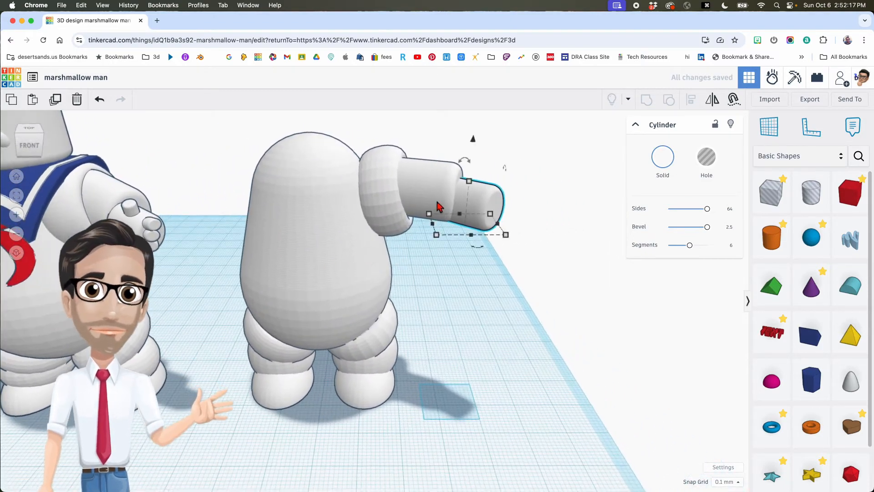
# - Raise the forearm cylinder, then nudge it down, left and up until it lines up with the arm
pyautogui.moveTo(474, 143); pyautogui.dragTo(473, 133)
pyautogui.moveTo(493, 172); pyautogui.dragTo(466, 246, button='right')
pyautogui.scroll(-3, 511, 193)
pyautogui.moveTo(466, 246); pyautogui.dragTo(418, 265, button='middle')
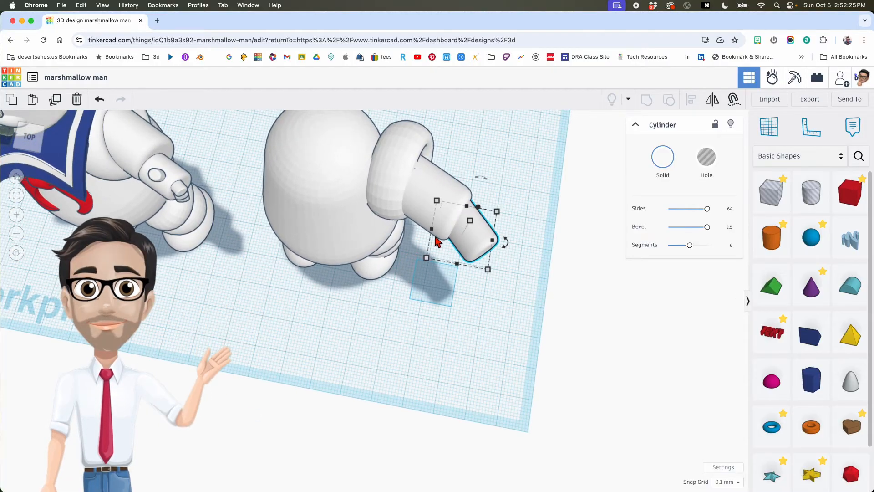
pyautogui.press('Down')
pyautogui.press('Down')
pyautogui.press('Down')
pyautogui.press('Down')
pyautogui.press('Down')
pyautogui.press('Down')
pyautogui.press('Down')
pyautogui.press('Down')
pyautogui.press('Down')
pyautogui.press('Down')
pyautogui.press('Down')
pyautogui.press('Down')
pyautogui.press('Down')
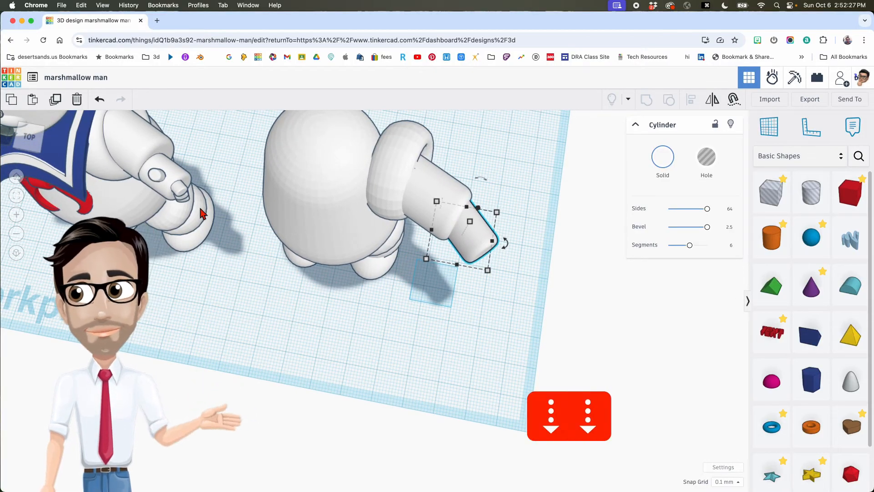
pyautogui.press('Down')
pyautogui.press('Down')
pyautogui.moveTo(270, 228); pyautogui.dragTo(326, 198, button='right')
pyautogui.press('Left')
pyautogui.press('Left')
pyautogui.press('Left')
pyautogui.press('Left')
pyautogui.press('Left')
pyautogui.press('Left')
pyautogui.press('Left')
pyautogui.press('Left')
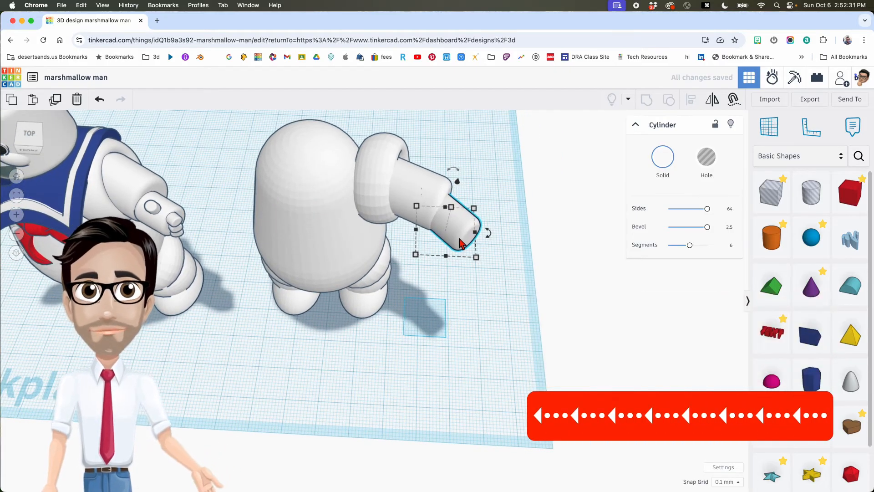
pyautogui.press('Up')
pyautogui.press('Up')
pyautogui.press('Left')
pyautogui.press('Up')
pyautogui.press('Left')
pyautogui.press('Up')
pyautogui.press('Up')
pyautogui.press('Up')
pyautogui.moveTo(460, 241); pyautogui.dragTo(471, 205, button='right')
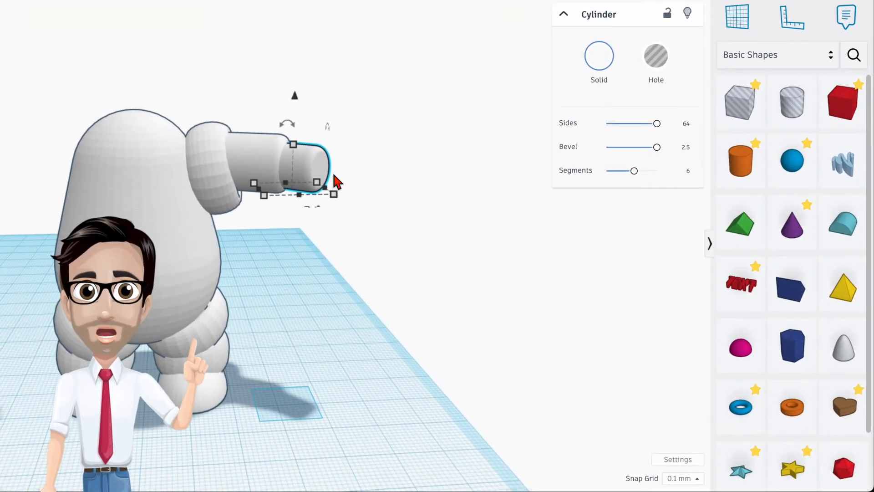
# - Add a new cylinder with 64 sides, bevel 2.5 and 6 bevel segments
pyautogui.click(314, 227)
pyautogui.moveTo(760, 163); pyautogui.dragTo(367, 394)
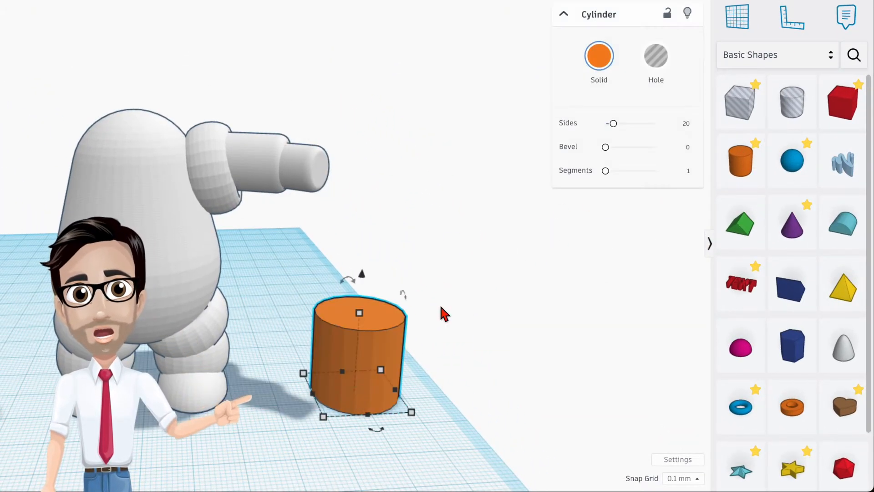
pyautogui.moveTo(613, 123); pyautogui.dragTo(751, 122)
pyautogui.moveTo(605, 147); pyautogui.dragTo(698, 174)
pyautogui.write('6')
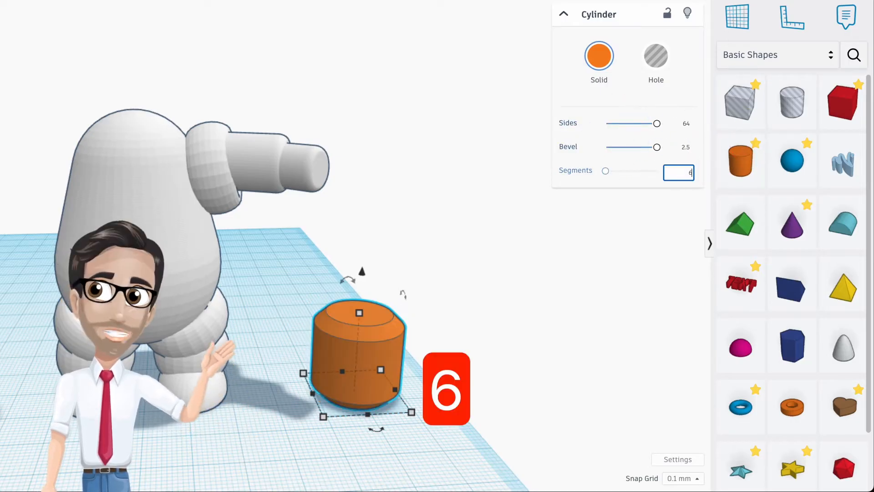
pyautogui.press('Return')
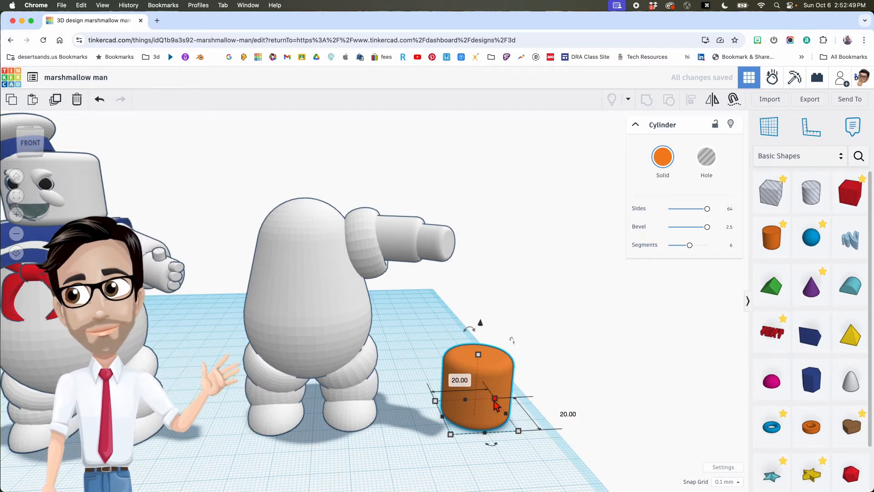
# - Resize the cylinder to 3 mm height, width and length
pyautogui.click(531, 384)
pyautogui.write('3')
pyautogui.press('Return')
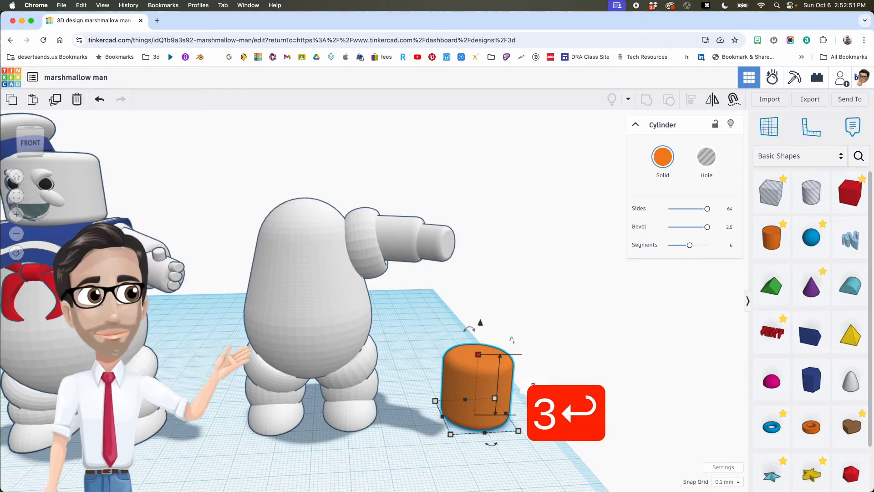
pyautogui.click(500, 471)
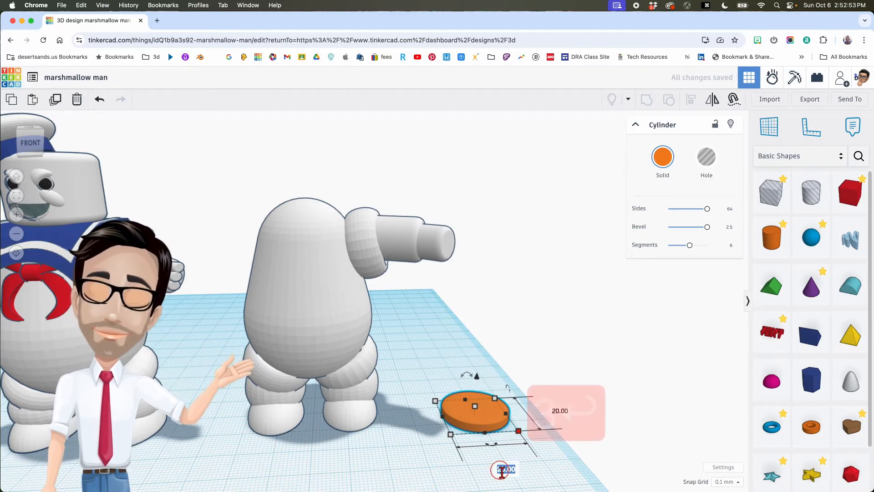
pyautogui.write('3')
pyautogui.press('Return')
pyautogui.write('3')
pyautogui.press('Return')
# - Make the small cylinder white and place it as a thumb sticking out of the arm's end
pyautogui.moveTo(443, 370); pyautogui.dragTo(446, 189)
pyautogui.click(664, 161)
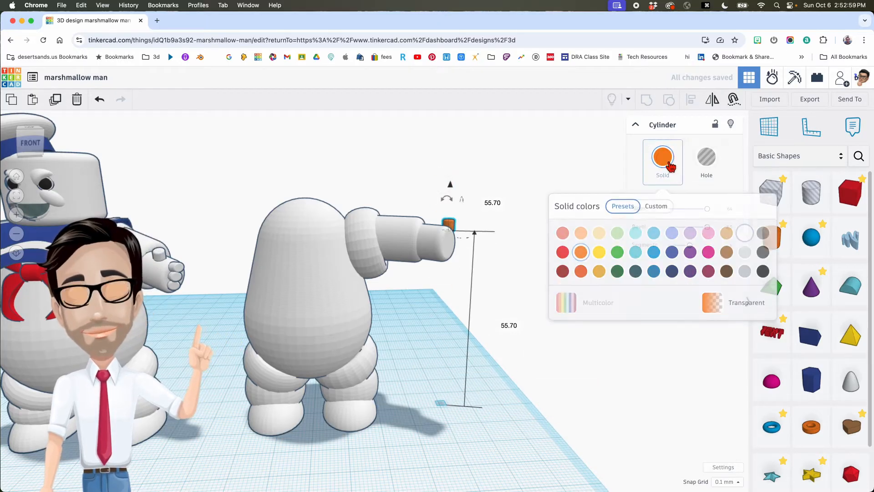
pyautogui.click(744, 232)
pyautogui.scroll(5, 446, 228)
pyautogui.moveTo(446, 222); pyautogui.dragTo(414, 234)
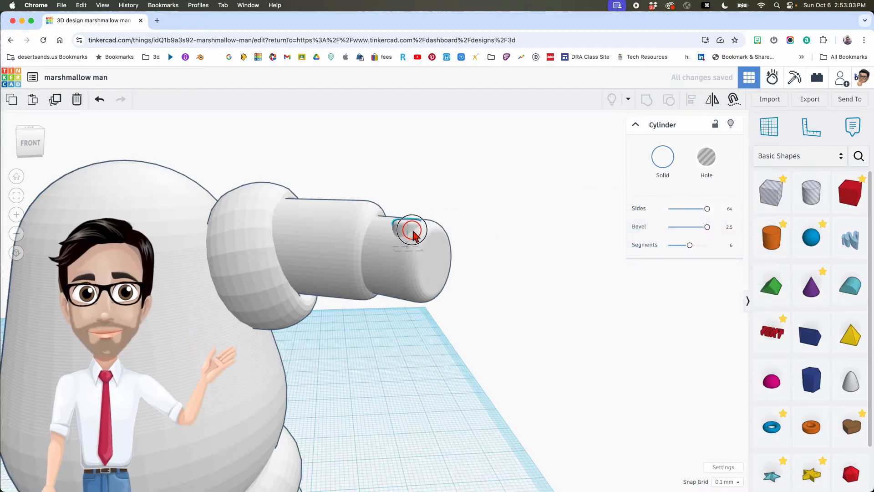
pyautogui.moveTo(408, 163); pyautogui.dragTo(407, 144)
pyautogui.moveTo(446, 193); pyautogui.dragTo(380, 218, button='right')
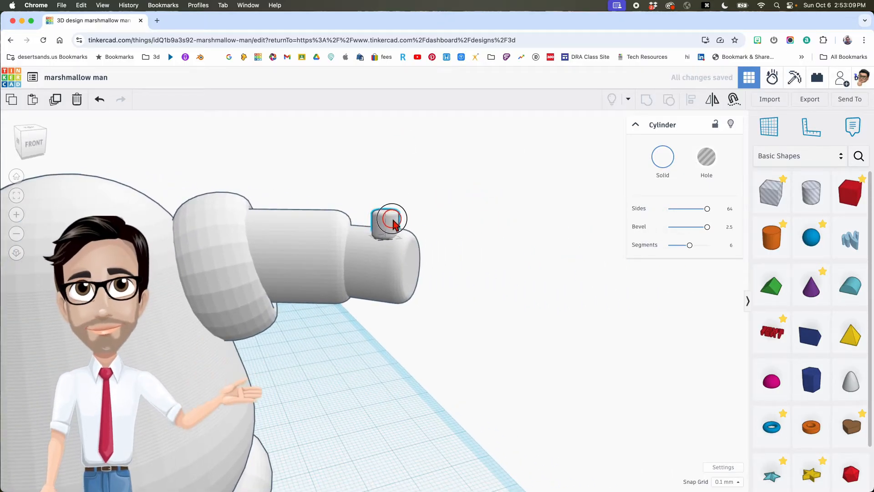
# - Duplicate the thumb, turn the copy onto its side, and lower it against the forearm's end
pyautogui.click(393, 223)
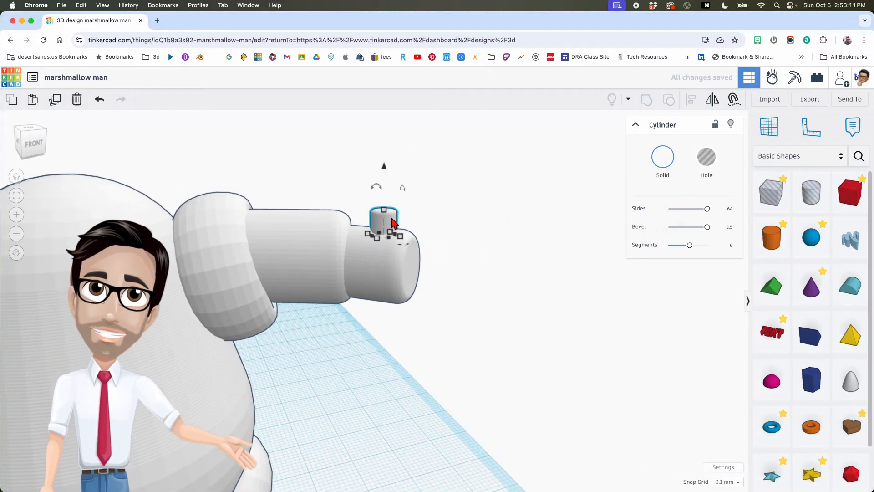
pyautogui.press('super+d')
pyautogui.moveTo(381, 188)
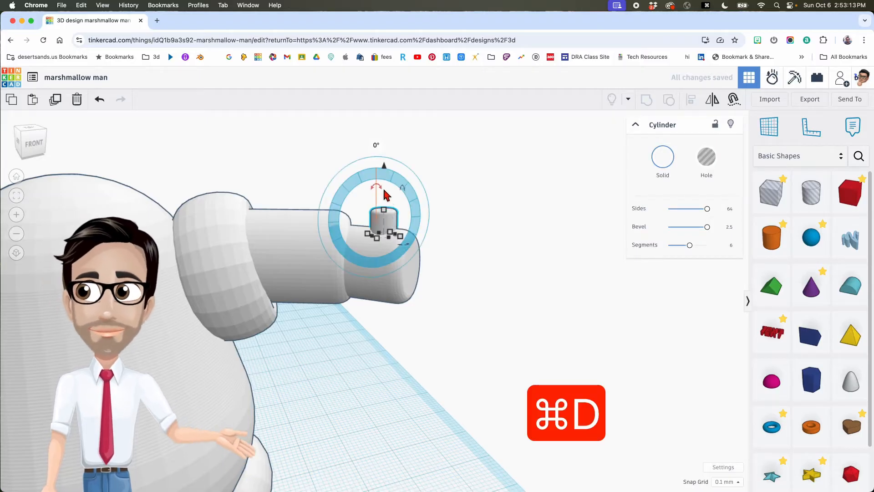
pyautogui.moveTo(381, 188); pyautogui.dragTo(404, 218)
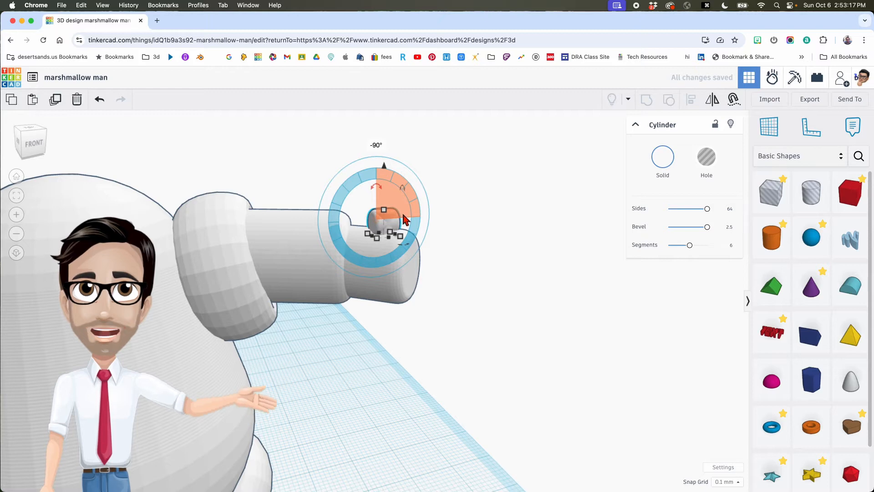
pyautogui.hotkey('shift', 'Right')
pyautogui.hotkey('shift', 'Right')
pyautogui.hotkey('shift', 'Right')
pyautogui.hotkey('shift', 'Right')
pyautogui.hotkey('shift', 'Right')
pyautogui.moveTo(433, 228)
pyautogui.mouseDown(button='right')
pyautogui.moveTo(439, 235)
pyautogui.moveTo(427, 232)
pyautogui.mouseUp(button='right')
pyautogui.moveTo(313, 255); pyautogui.dragTo(307, 268)
pyautogui.moveTo(297, 216); pyautogui.dragTo(297, 248)
pyautogui.moveTo(309, 326); pyautogui.dragTo(279, 375)
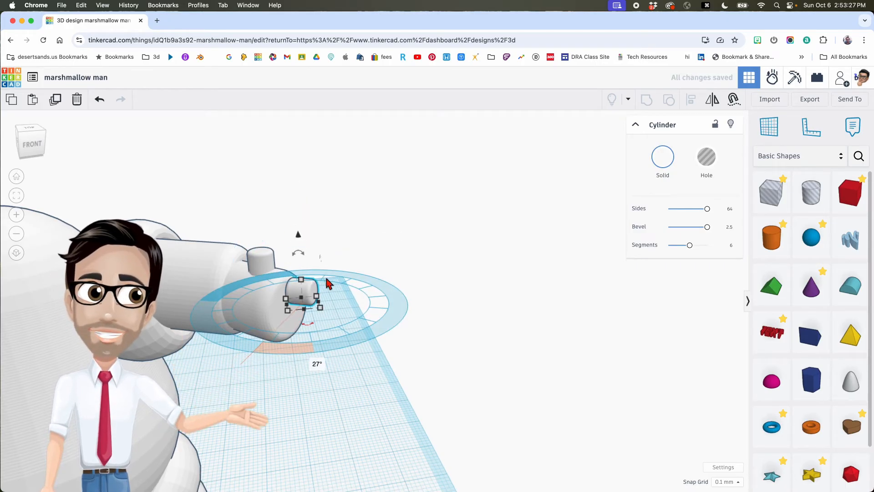
pyautogui.moveTo(314, 292); pyautogui.dragTo(304, 293)
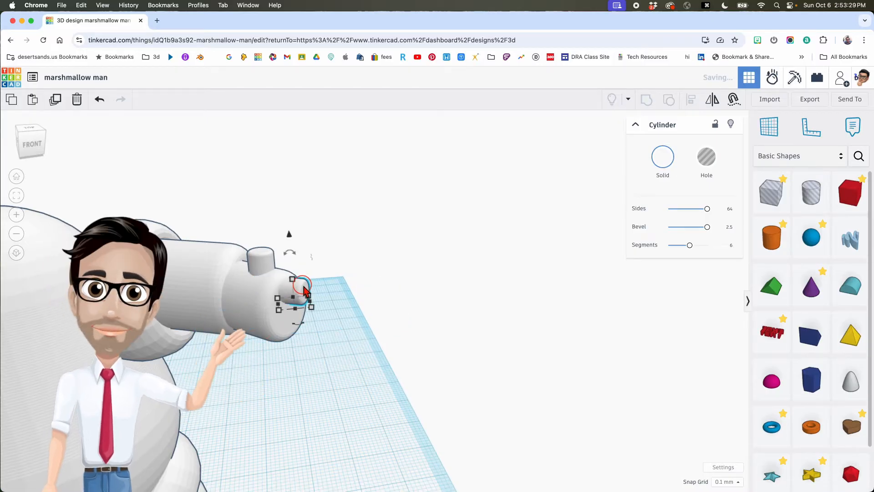
pyautogui.moveTo(289, 237); pyautogui.dragTo(287, 233)
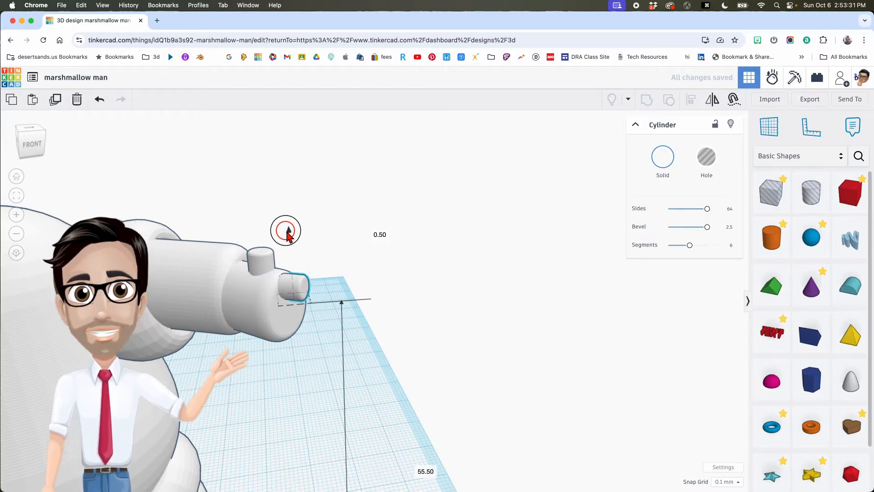
pyautogui.moveTo(306, 258); pyautogui.dragTo(331, 252, button='right')
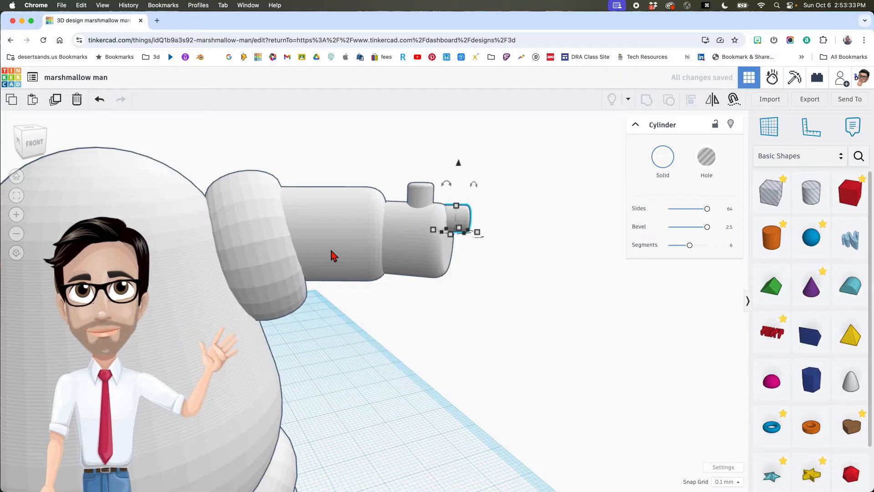
# - Duplicate the end finger twice, moving the copies below the first finger
pyautogui.press('super+d')
pyautogui.scroll(4, 444, 259)
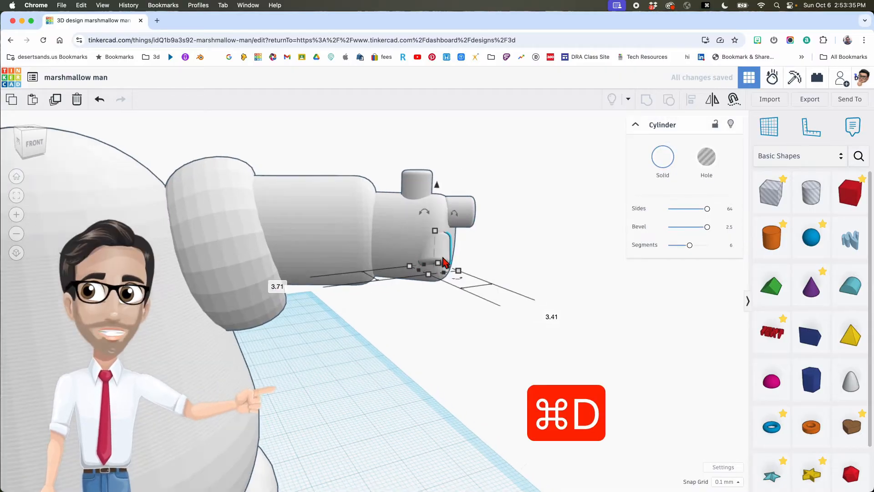
pyautogui.press('Delete')
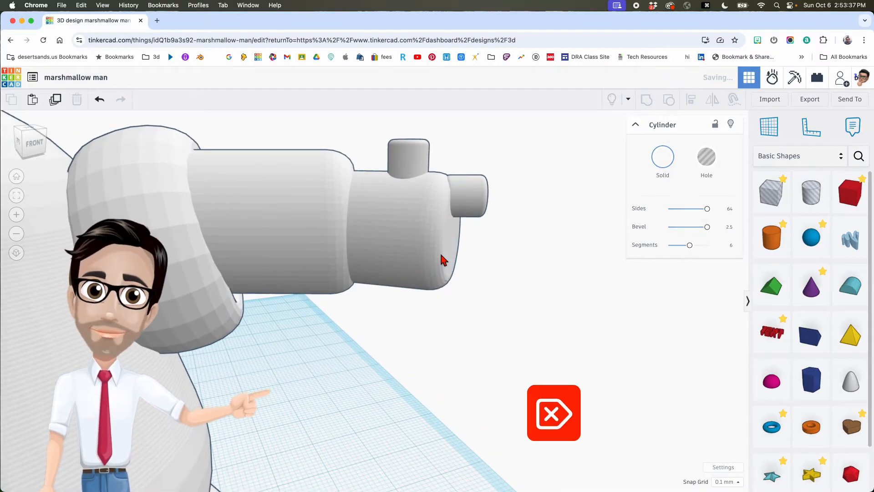
pyautogui.click(470, 207)
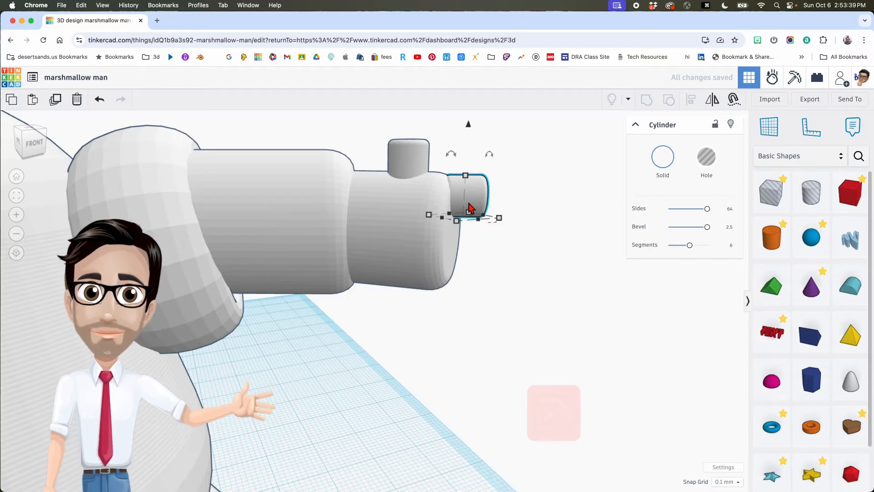
pyautogui.press('super+d')
pyautogui.moveTo(469, 125); pyautogui.dragTo(491, 200)
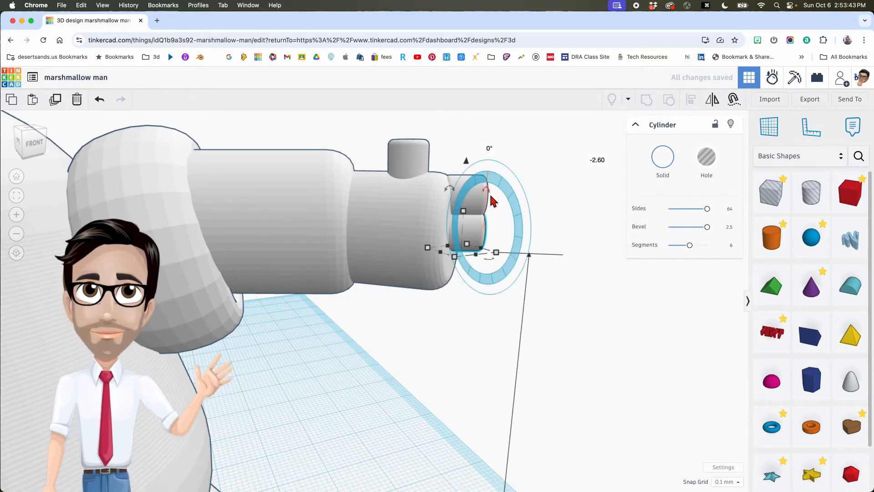
pyautogui.press('super+d')
pyautogui.moveTo(504, 241); pyautogui.dragTo(341, 256, button='right')
# - Tilt the finger by -25°, nudge it into place, and rotate it to fit the hand
pyautogui.moveTo(438, 258); pyautogui.dragTo(394, 220, button='right')
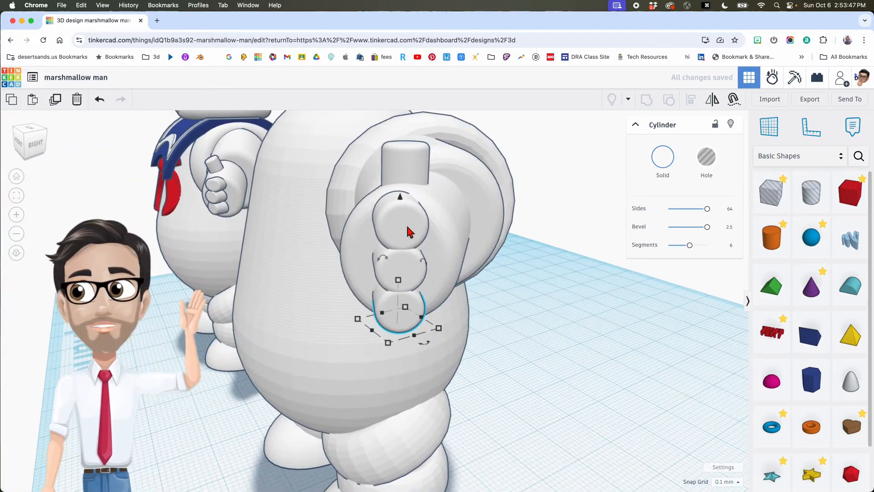
pyautogui.moveTo(425, 346); pyautogui.dragTo(409, 273)
pyautogui.press('Right')
pyautogui.press('Right')
pyautogui.press('Right')
pyautogui.press('Right')
pyautogui.press('Down')
pyautogui.press('Down')
pyautogui.press('Down')
pyautogui.press('Down')
pyautogui.press('Down')
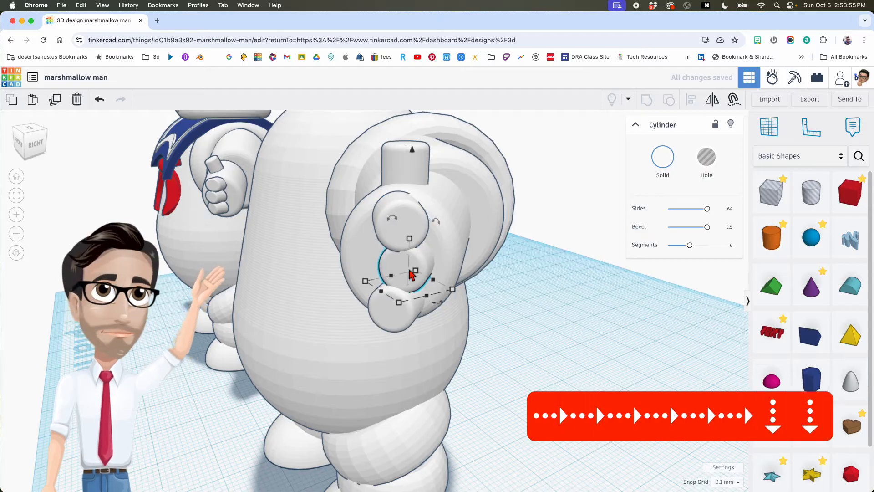
pyautogui.press('Left')
pyautogui.press('Down')
pyautogui.press('Down')
pyautogui.moveTo(427, 263); pyautogui.dragTo(419, 291)
pyautogui.moveTo(476, 287); pyautogui.dragTo(580, 267, button='right')
# - Nudge the finger down and left so the three fingers stack neatly
pyautogui.press('Down')
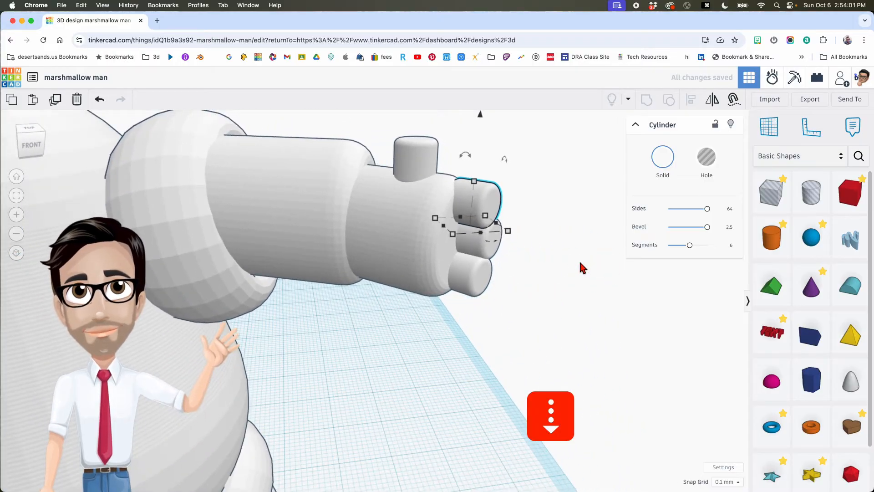
pyautogui.press('Down')
pyautogui.press('Left')
pyautogui.press('Left')
pyautogui.press('Left')
pyautogui.moveTo(483, 196); pyautogui.dragTo(477, 198)
pyautogui.scroll(-8, 497, 201)
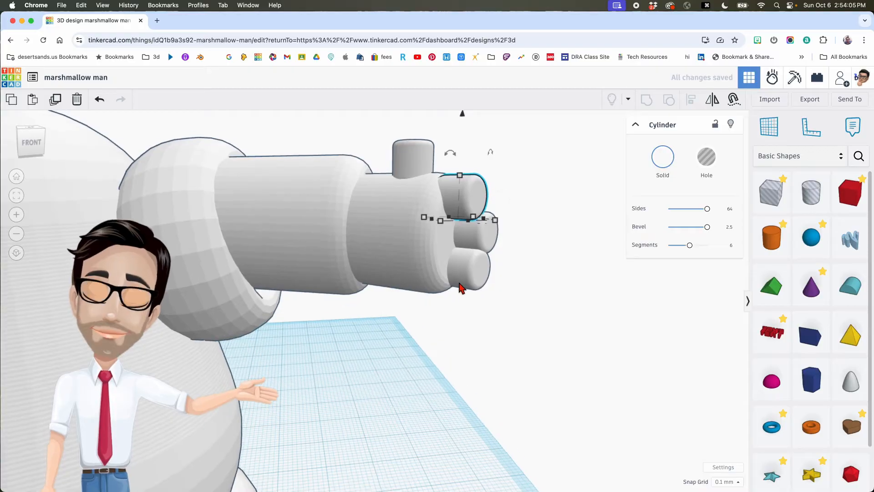
pyautogui.moveTo(461, 287); pyautogui.dragTo(484, 287, button='right')
pyautogui.moveTo(438, 306); pyautogui.dragTo(509, 289, button='right')
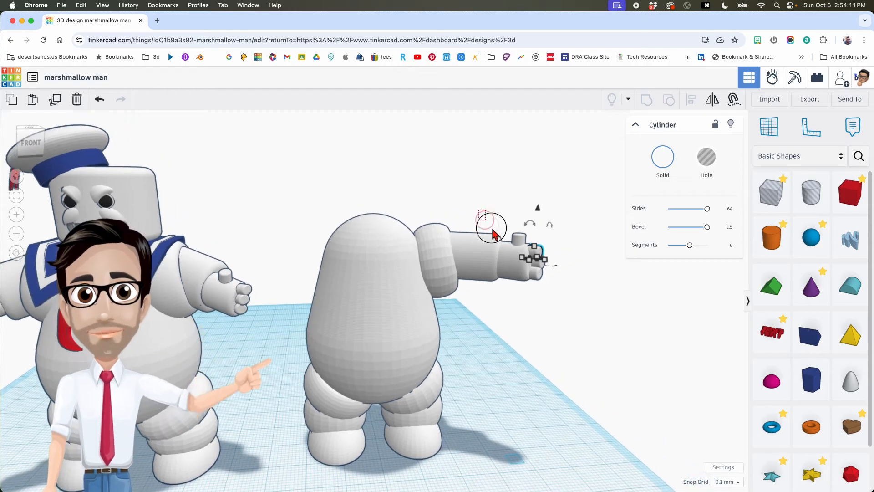
# - Select the whole right arm and tilt it about -5°
pyautogui.click(467, 252)
pyautogui.moveTo(470, 214); pyautogui.dragTo(500, 233)
pyautogui.moveTo(500, 233); pyautogui.dragTo(484, 223, button='right')
pyautogui.scroll(-4, 490, 246)
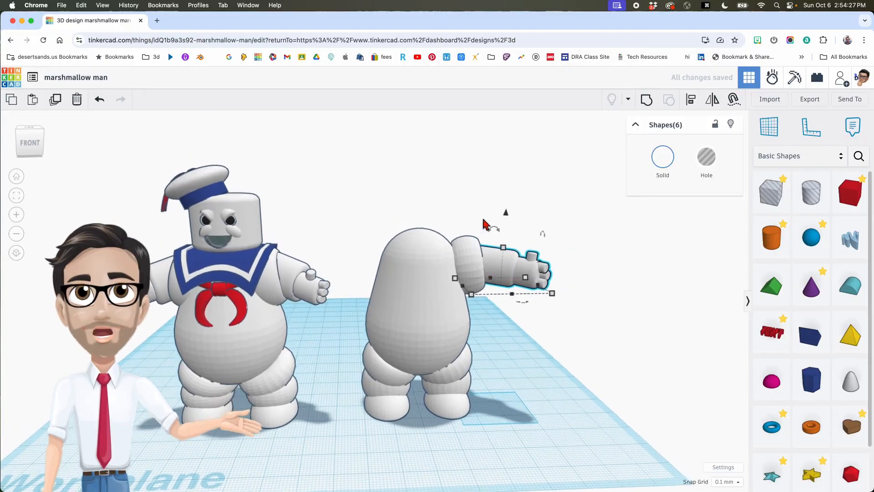
# - Select all the arm pieces, scale them slightly larger, and nudge them left toward the body
pyautogui.click(471, 219)
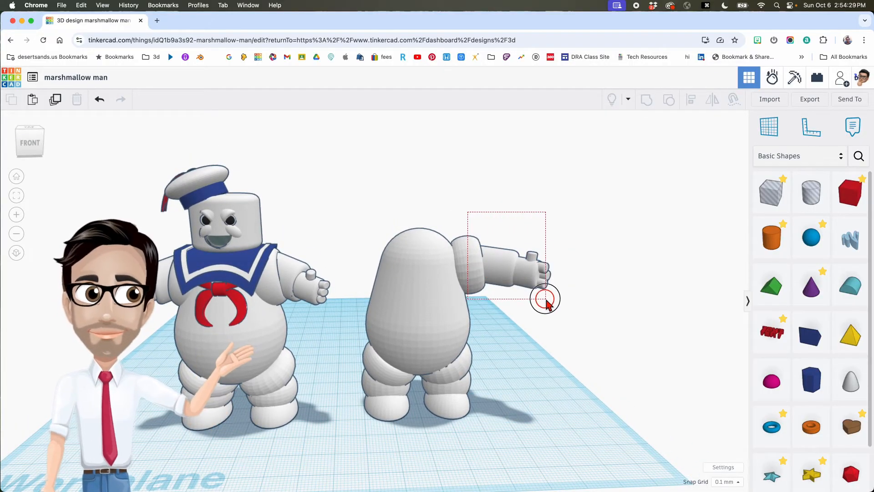
pyautogui.moveTo(545, 299); pyautogui.dragTo(547, 304)
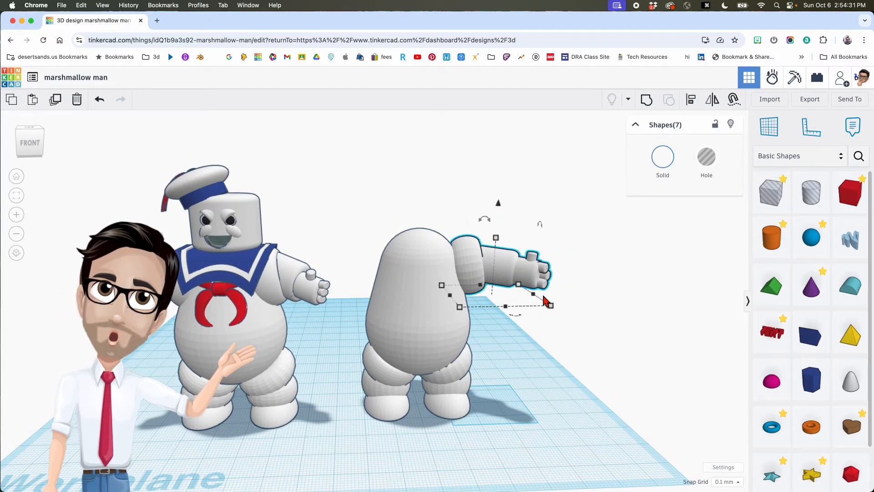
pyautogui.click(522, 306)
pyautogui.click(476, 280)
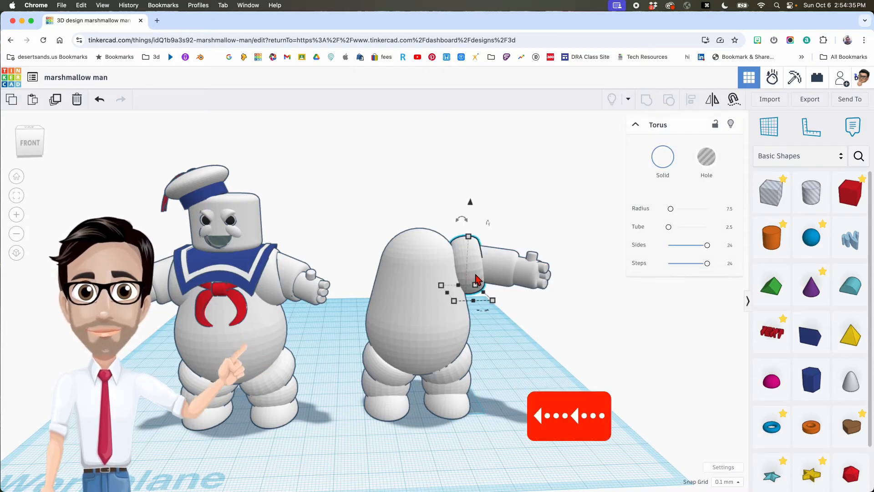
pyautogui.moveTo(533, 291); pyautogui.dragTo(537, 296)
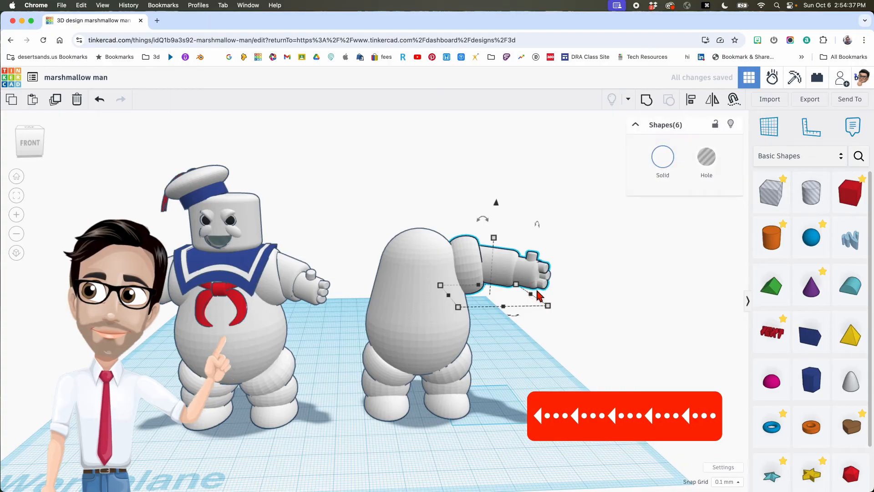
pyautogui.press('Left')
pyautogui.press('Left')
pyautogui.press('Left')
pyautogui.press('Left')
pyautogui.press('Left')
pyautogui.press('Left')
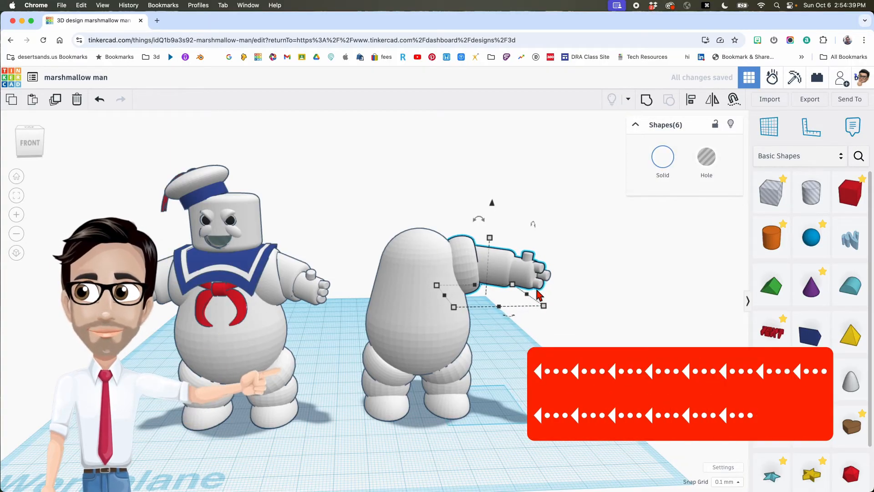
pyautogui.press('super+z')
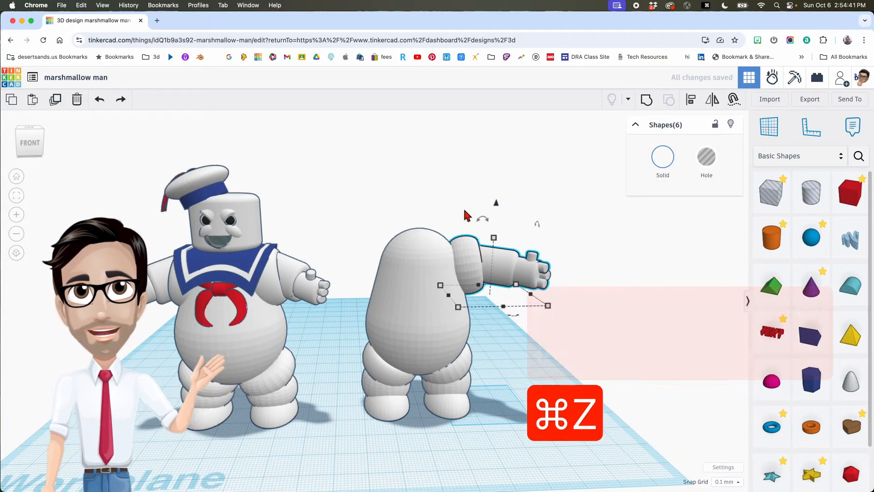
pyautogui.click(555, 304)
pyautogui.moveTo(556, 304); pyautogui.dragTo(558, 306)
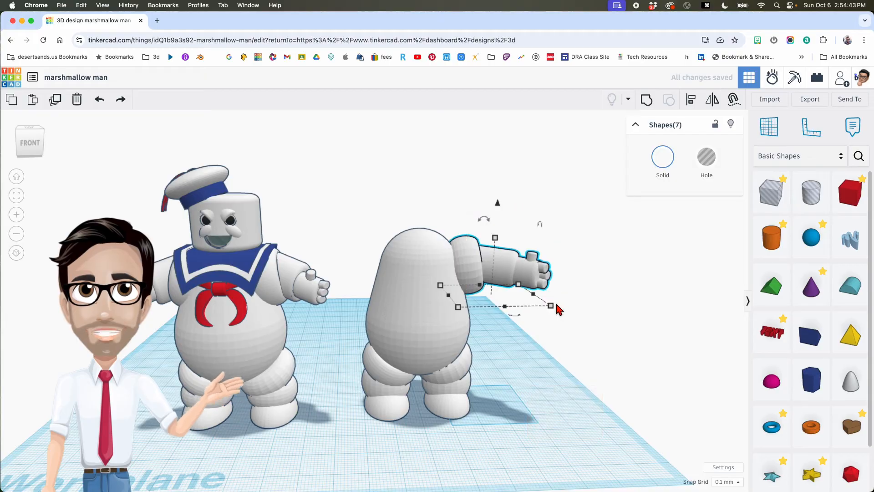
pyautogui.press('Left')
pyautogui.press('Left')
pyautogui.press('Left')
pyautogui.press('Left')
pyautogui.press('Left')
pyautogui.press('Left')
pyautogui.press('Left')
pyautogui.press('Left')
pyautogui.press('Left')
pyautogui.press('Left')
pyautogui.press('Left')
pyautogui.press('Left')
pyautogui.press('Left')
pyautogui.press('Left')
pyautogui.press('Left')
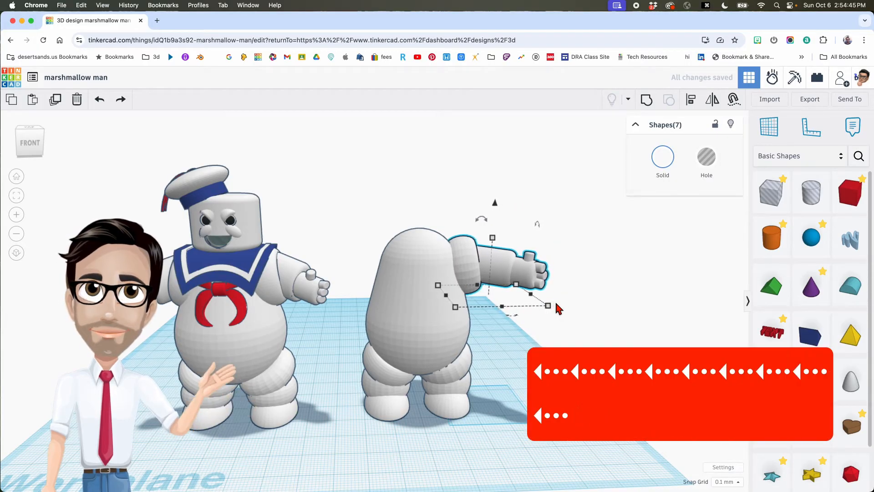
pyautogui.press('Left')
pyautogui.press('Left')
pyautogui.press('Left')
pyautogui.press('Left')
pyautogui.press('Left')
pyautogui.press('Left')
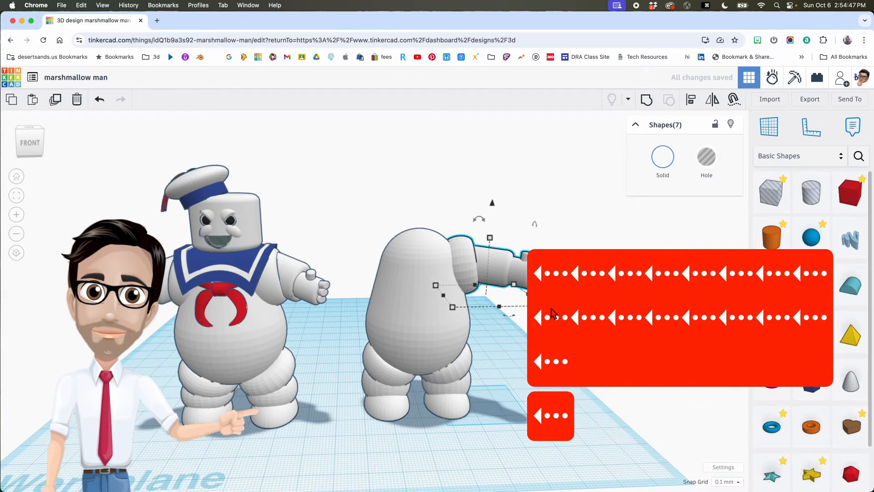
# - Nudge the right arm left into the shoulder and shift it in depth onto the body
pyautogui.click(526, 307)
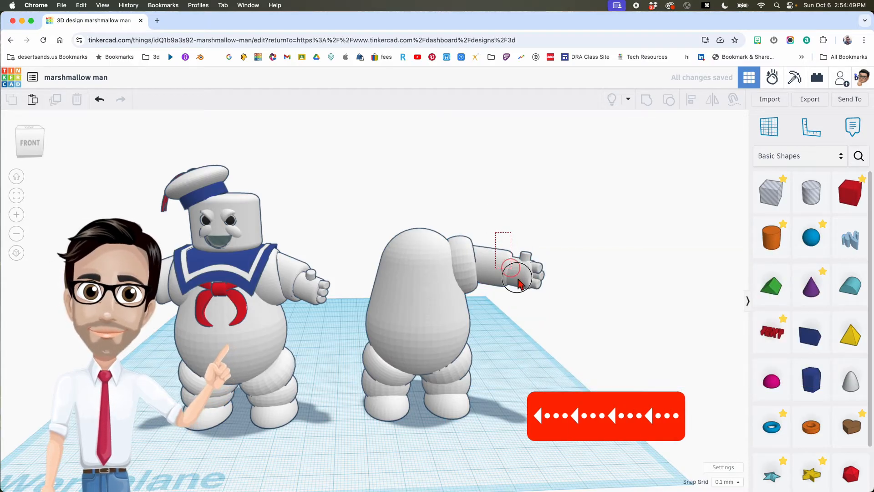
pyautogui.click(501, 253)
pyautogui.press('Left')
pyautogui.press('Left')
pyautogui.press('Left')
pyautogui.press('Left')
pyautogui.press('Left')
pyautogui.press('Left')
pyautogui.press('Left')
pyautogui.press('Left')
pyautogui.press('Left')
pyautogui.press('Left')
pyautogui.press('Left')
pyautogui.press('Left')
pyautogui.press('Left')
pyautogui.press('Left')
pyautogui.press('Left')
pyautogui.press('Left')
pyautogui.press('Left')
pyautogui.press('Left')
pyautogui.press('Left')
pyautogui.press('Left')
pyautogui.press('Left')
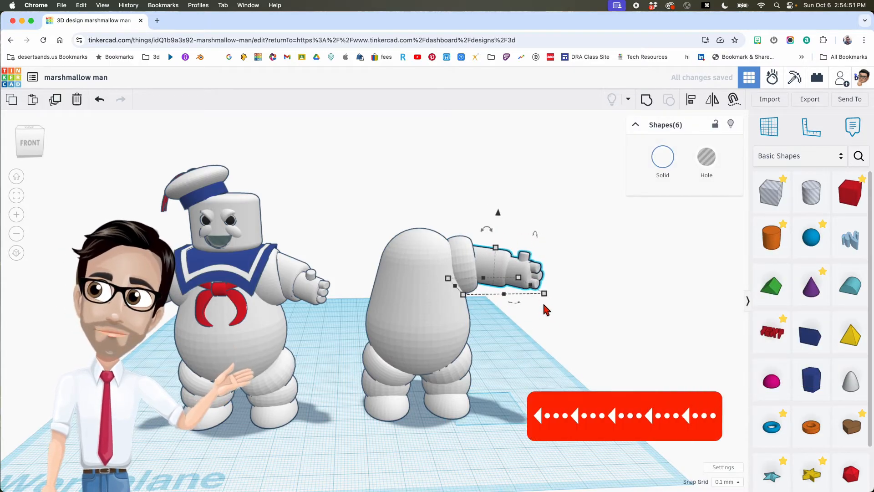
pyautogui.press('Left')
pyautogui.press('Left')
pyautogui.press('Left')
pyautogui.press('Left')
pyautogui.press('Left')
pyautogui.press('Left')
pyautogui.press('Left')
pyautogui.press('Left')
pyautogui.press('Left')
pyautogui.press('Left')
pyautogui.press('Left')
pyautogui.press('Left')
pyautogui.press('Left')
pyautogui.press('Left')
pyautogui.press('Left')
pyautogui.press('Left')
pyautogui.press('Left')
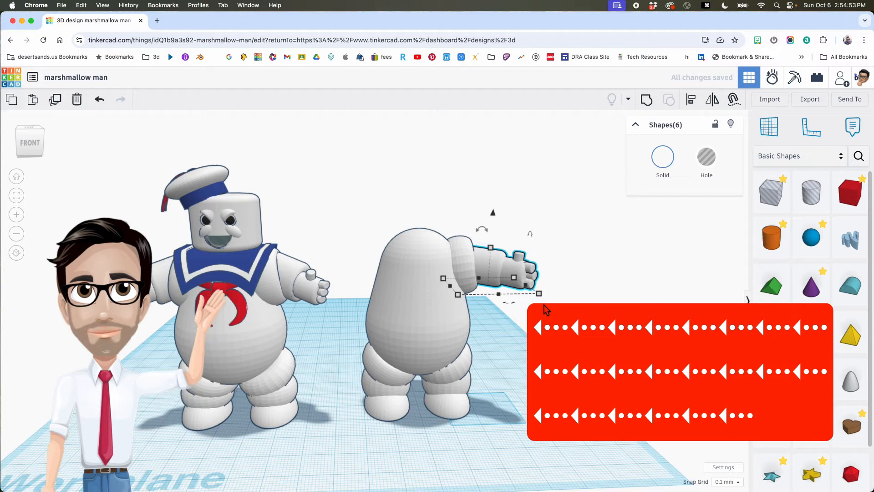
pyautogui.moveTo(521, 307); pyautogui.dragTo(371, 314, button='right')
pyautogui.press('Right')
pyautogui.press('Right')
pyautogui.press('Right')
pyautogui.press('Right')
pyautogui.press('Right')
pyautogui.press('Right')
pyautogui.press('Right')
pyautogui.press('Right')
pyautogui.press('Right')
pyautogui.press('Right')
pyautogui.press('Right')
pyautogui.press('Right')
pyautogui.press('Right')
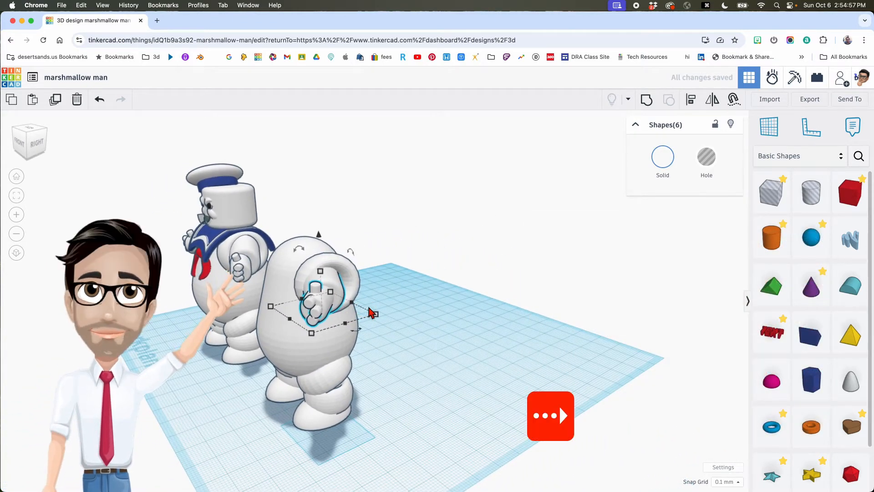
pyautogui.moveTo(370, 306); pyautogui.dragTo(504, 294, button='right')
# - Box-select the upper arm and hand pieces and group them into one shape
pyautogui.click(504, 294)
pyautogui.moveTo(461, 210); pyautogui.dragTo(514, 290)
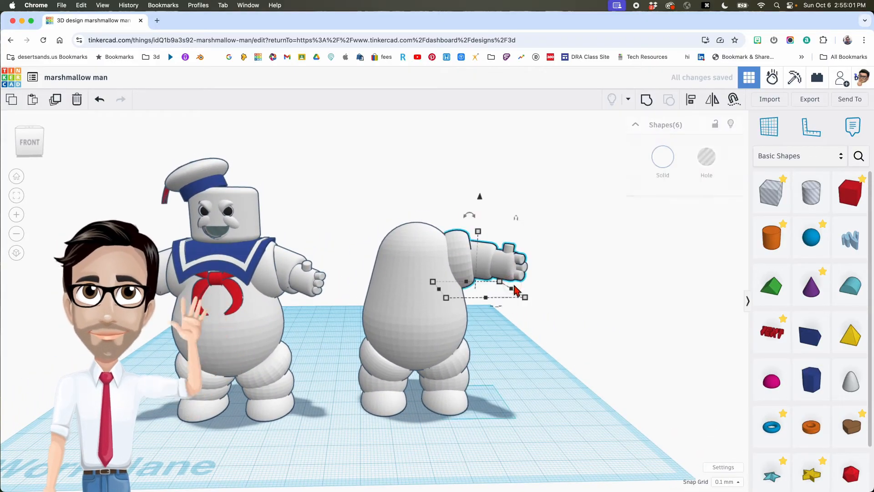
pyautogui.press('super+g')
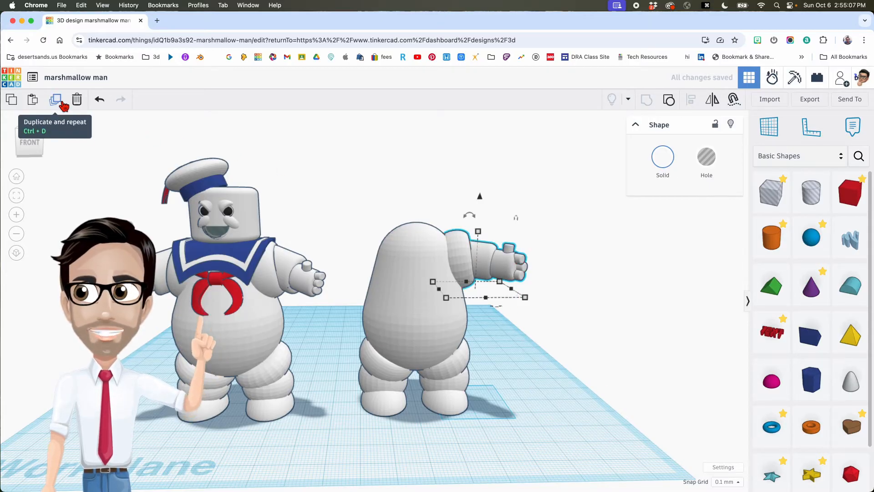
# - Duplicate the grouped arm, mirror it left-to-right, and move it across to the body's left side
pyautogui.press('super+d')
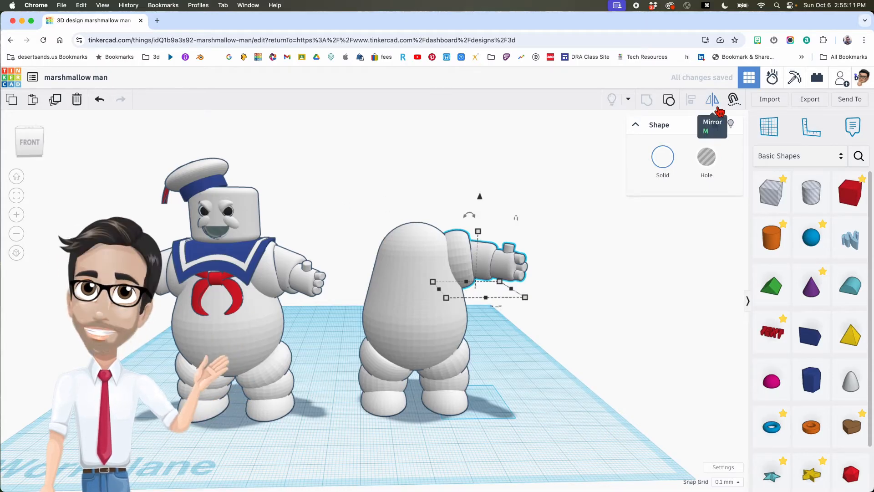
pyautogui.press('m')
pyautogui.moveTo(524, 286); pyautogui.dragTo(497, 363, button='right')
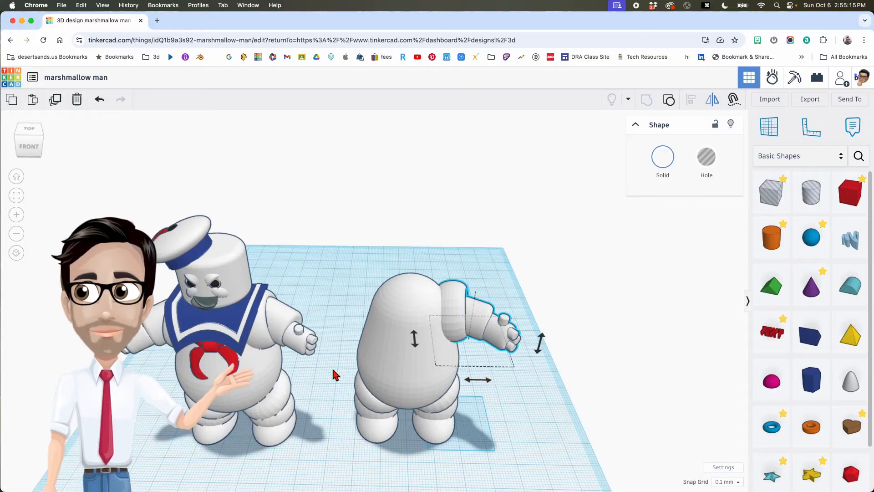
pyautogui.click(471, 380)
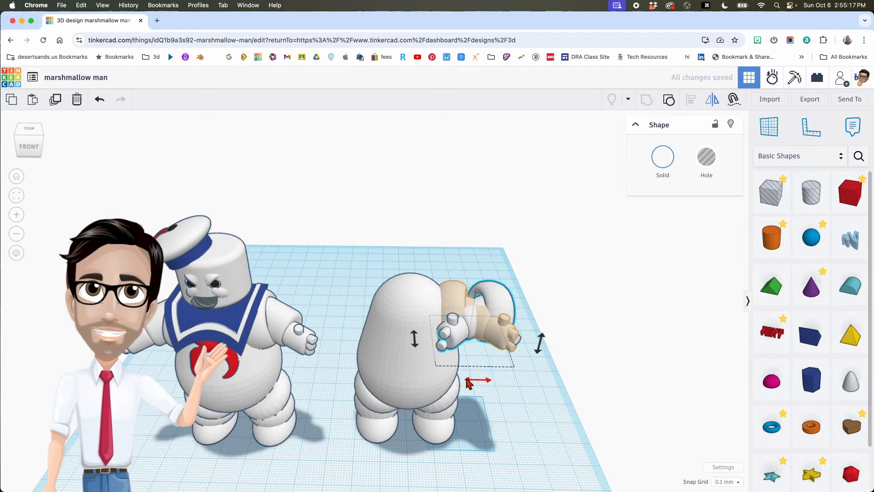
pyautogui.hotkey('shift', 'Left')
pyautogui.hotkey('shift', 'Left')
pyautogui.hotkey('shift', 'Left')
pyautogui.hotkey('shift', 'Left')
pyautogui.hotkey('shift', 'Left')
pyautogui.hotkey('shift', 'Left')
pyautogui.hotkey('shift', 'Left')
pyautogui.hotkey('shift', 'Left')
pyautogui.hotkey('shift', 'Left')
pyautogui.hotkey('shift', 'Left')
pyautogui.hotkey('shift', 'Left')
pyautogui.hotkey('shift', 'Left')
pyautogui.hotkey('shift', 'Left')
pyautogui.hotkey('shift', 'Left')
pyautogui.hotkey('shift', 'Left')
pyautogui.hotkey('shift', 'Left')
pyautogui.hotkey('shift', 'Left')
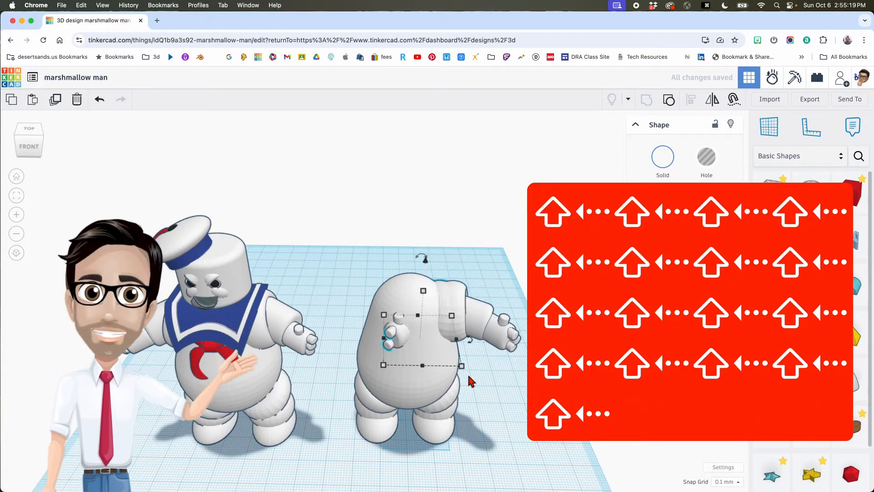
pyautogui.hotkey('shift', 'Left')
pyautogui.hotkey('shift', 'Left')
pyautogui.hotkey('shift', 'Left')
pyautogui.hotkey('shift', 'Left')
pyautogui.hotkey('shift', 'Left')
pyautogui.hotkey('shift', 'Left')
pyautogui.hotkey('shift', 'Left')
pyautogui.hotkey('shift', 'Left')
pyautogui.hotkey('shift', 'Left')
pyautogui.hotkey('shift', 'Left')
pyautogui.hotkey('shift', 'Left')
pyautogui.hotkey('shift', 'Left')
pyautogui.hotkey('shift', 'Left')
pyautogui.hotkey('shift', 'Left')
pyautogui.hotkey('shift', 'Left')
pyautogui.hotkey('shift', 'Left')
pyautogui.hotkey('shift', 'Left')
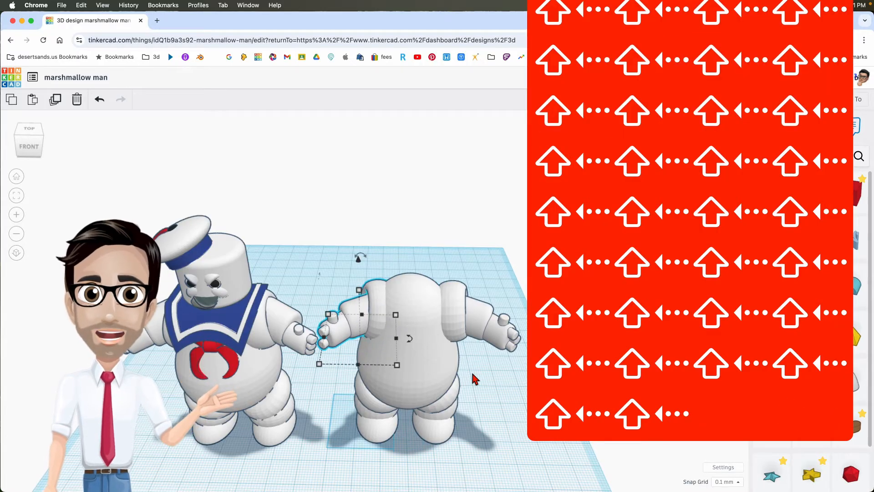
pyautogui.press('Left')
pyautogui.press('Left')
pyautogui.press('Left')
pyautogui.press('Left')
pyautogui.press('Left')
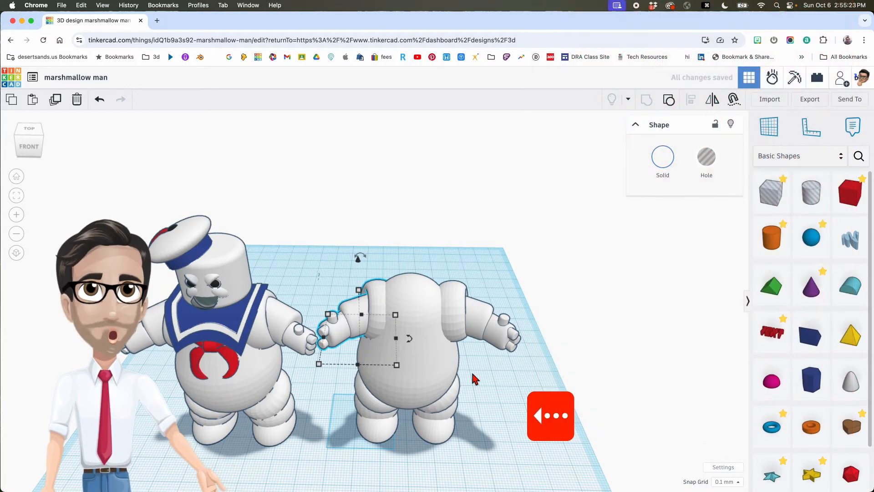
pyautogui.press('Left')
pyautogui.press('Left')
pyautogui.press('Left')
pyautogui.press('Left')
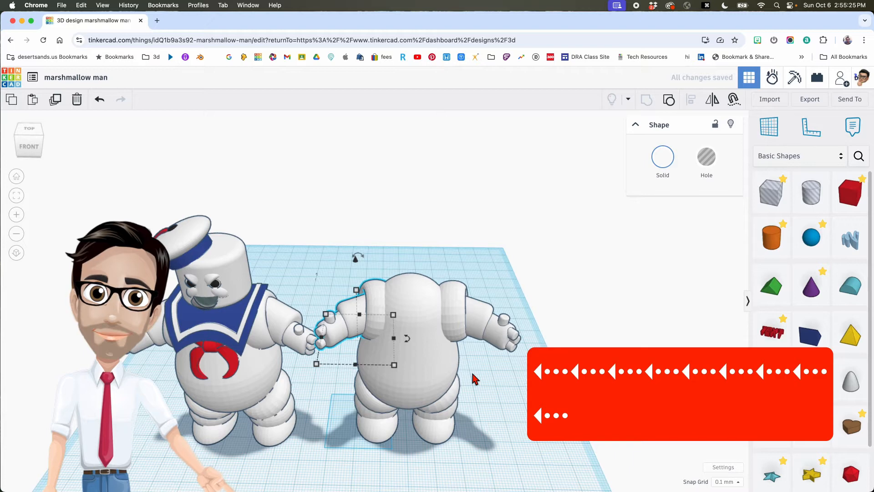
pyautogui.moveTo(361, 245); pyautogui.dragTo(504, 453)
# - Shift the figure right and move the right wrist cylinder further out toward the hand
pyautogui.moveTo(436, 373); pyautogui.dragTo(485, 372)
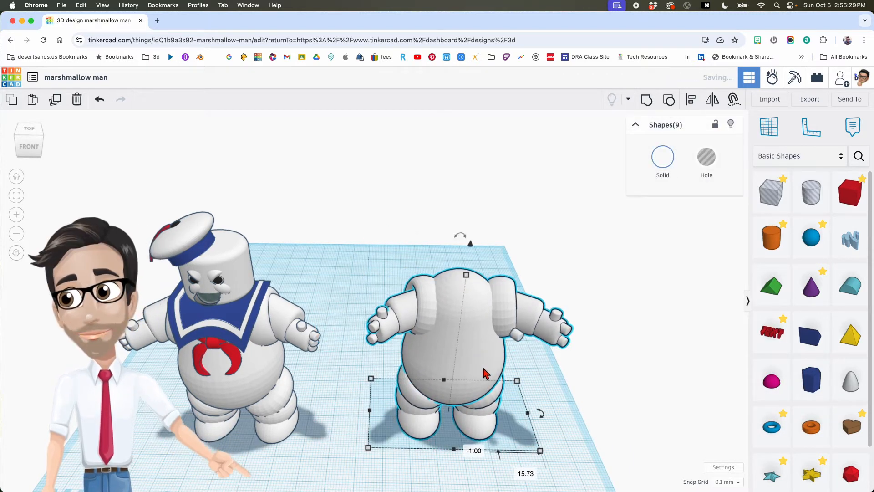
pyautogui.moveTo(479, 362); pyautogui.dragTo(515, 338, button='right')
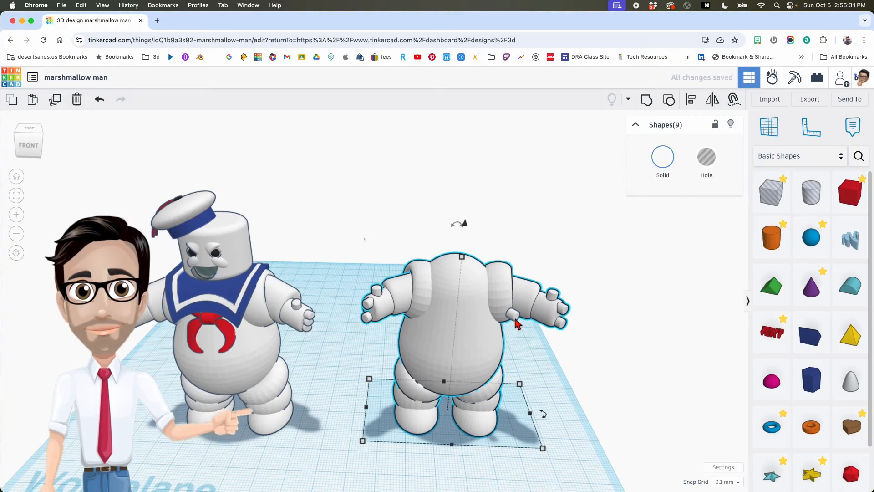
pyautogui.click(514, 316)
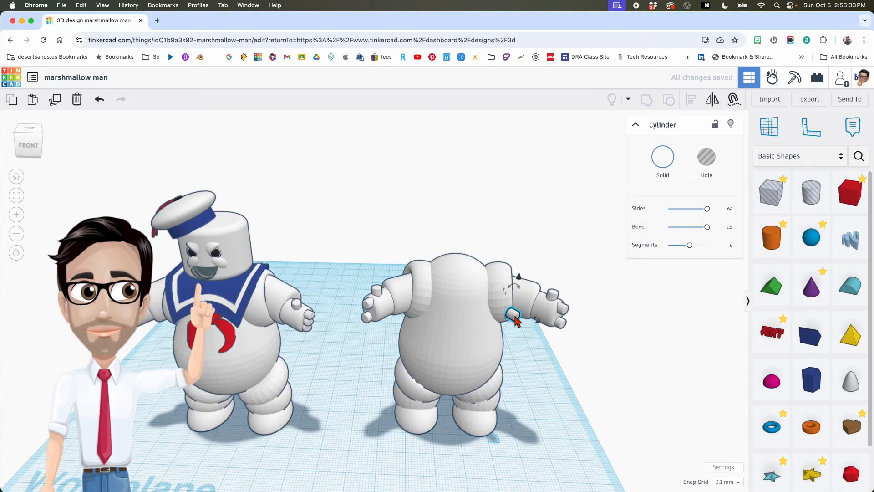
pyautogui.hotkey('shift', 'Right')
pyautogui.hotkey('shift', 'Right')
pyautogui.hotkey('shift', 'Right')
pyautogui.hotkey('shift', 'Right')
pyautogui.hotkey('shift', 'Right')
pyautogui.hotkey('shift', 'Right')
pyautogui.hotkey('shift', 'Right')
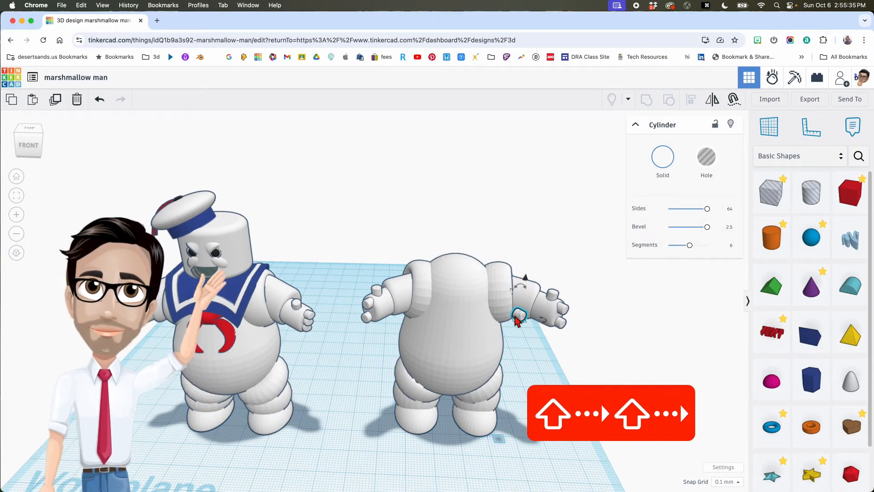
pyautogui.hotkey('shift', 'Right')
pyautogui.hotkey('shift', 'Right')
pyautogui.hotkey('shift', 'Right')
pyautogui.hotkey('shift', 'Right')
pyautogui.hotkey('shift', 'Right')
pyautogui.hotkey('shift', 'Right')
pyautogui.hotkey('shift', 'Right')
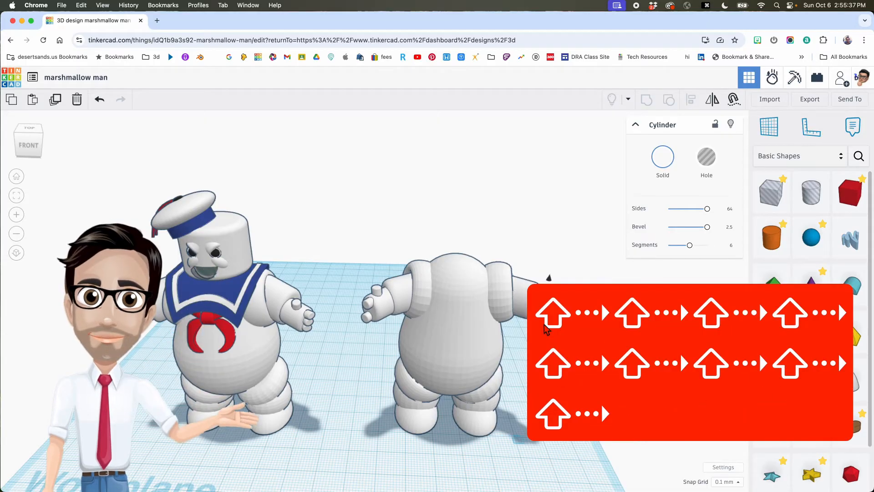
pyautogui.moveTo(519, 345); pyautogui.dragTo(469, 345, button='middle')
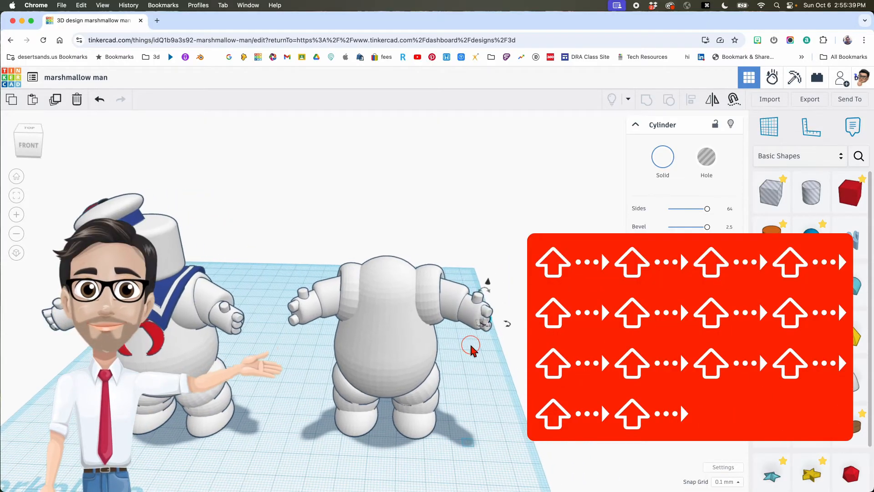
pyautogui.click(469, 345)
pyautogui.press('Right')
pyautogui.press('Right')
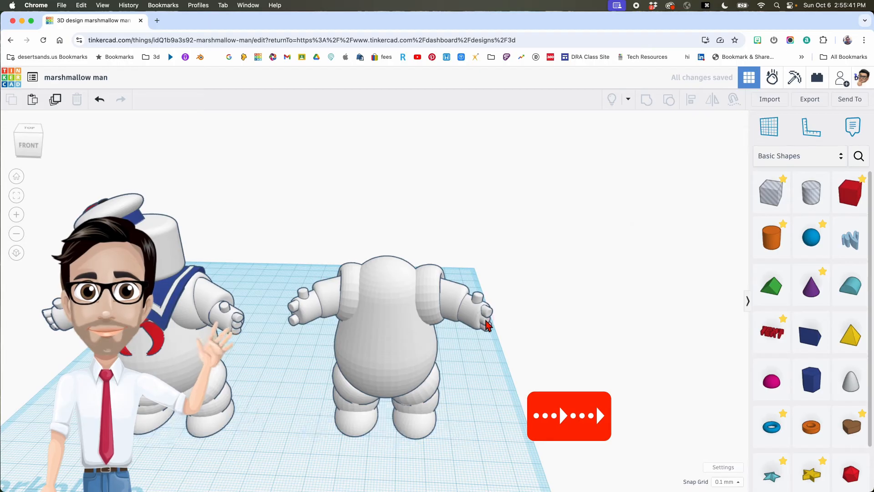
# - Duplicate and mirror the wrist cylinder, then carry the copy over to the left wrist
pyautogui.click(487, 323)
pyautogui.press('cmd+d')
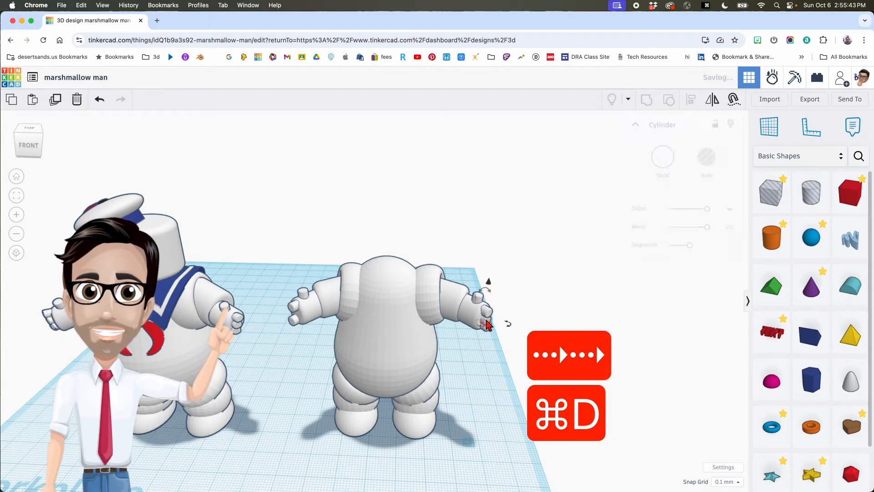
pyautogui.press('m')
pyautogui.click(501, 343)
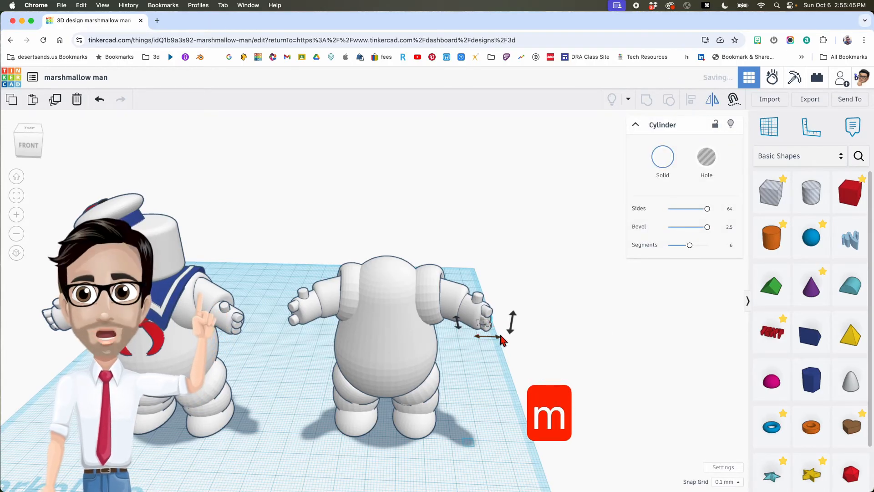
pyautogui.hotkey('shift', 'Left')
pyautogui.hotkey('shift', 'Left')
pyautogui.hotkey('shift', 'Left')
pyautogui.hotkey('shift', 'Left')
pyautogui.hotkey('shift', 'Left')
pyautogui.hotkey('shift', 'Left')
pyautogui.hotkey('shift', 'Left')
pyautogui.hotkey('shift', 'Left')
pyautogui.hotkey('shift', 'Left')
pyautogui.hotkey('shift', 'Left')
pyautogui.hotkey('shift', 'Left')
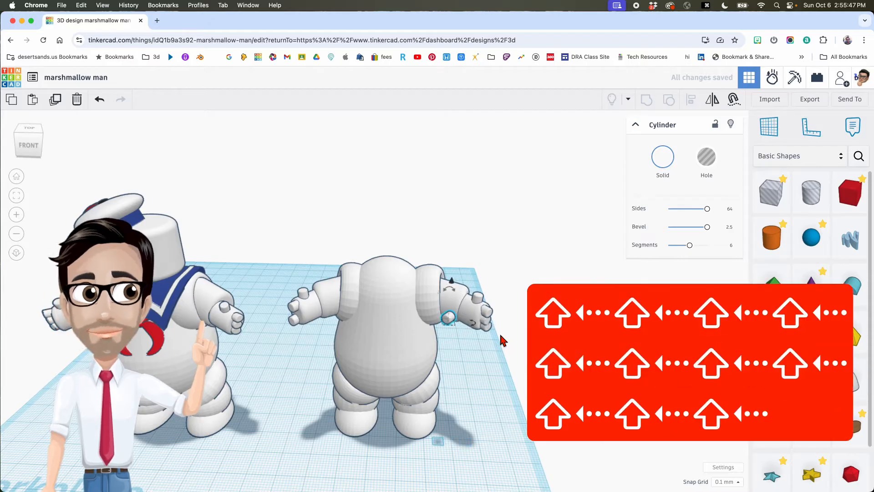
pyautogui.moveTo(454, 322); pyautogui.dragTo(303, 314)
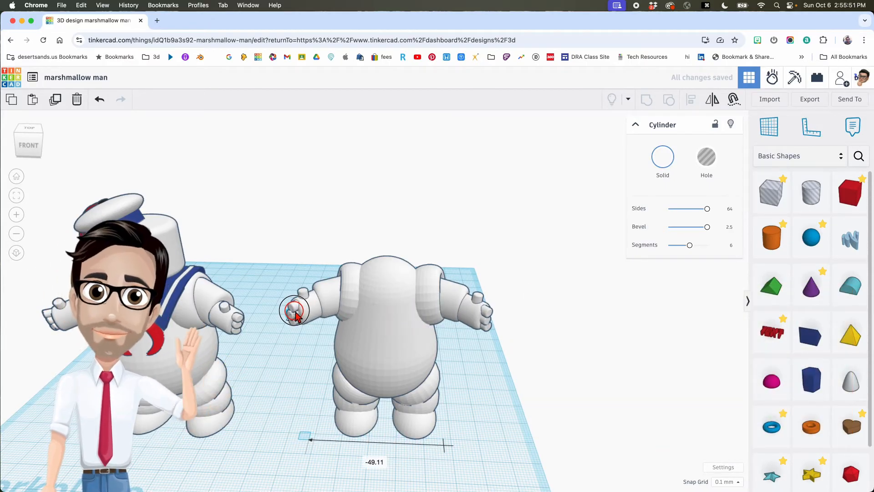
pyautogui.click(309, 236)
# - Group the left arm with its wrist cylinder and nudge it slightly left
pyautogui.moveTo(432, 320); pyautogui.dragTo(468, 327, button='right')
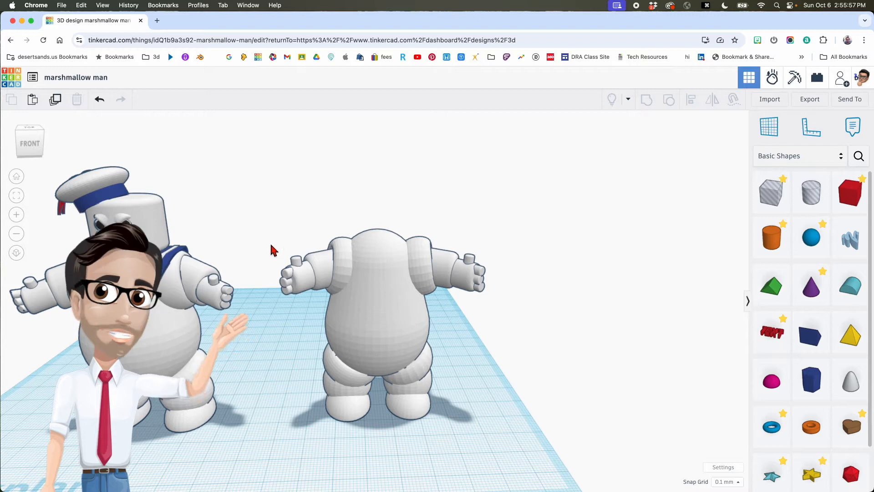
pyautogui.click(306, 291)
pyautogui.press('super+g')
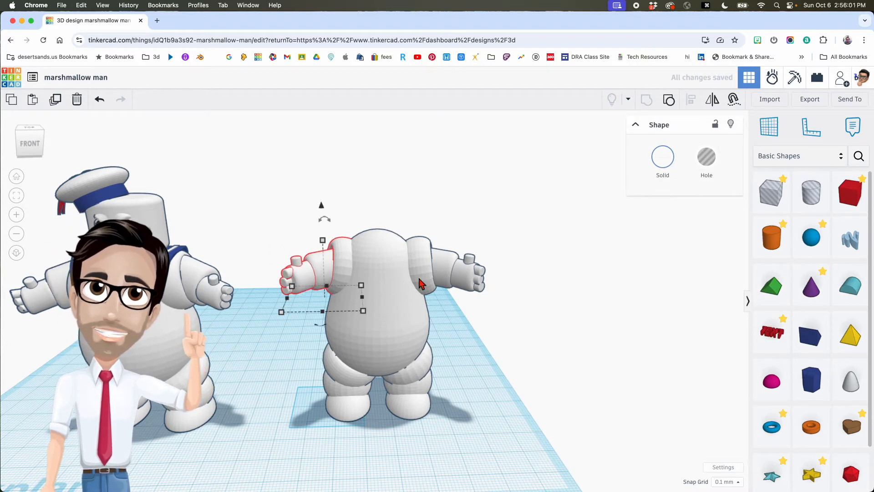
pyautogui.press('Left')
pyautogui.press('Left')
pyautogui.press('Left')
pyautogui.press('Left')
pyautogui.press('Left')
pyautogui.press('Left')
pyautogui.press('Left')
pyautogui.press('Left')
pyautogui.press('Left')
pyautogui.press('Left')
pyautogui.press('Left')
pyautogui.press('Left')
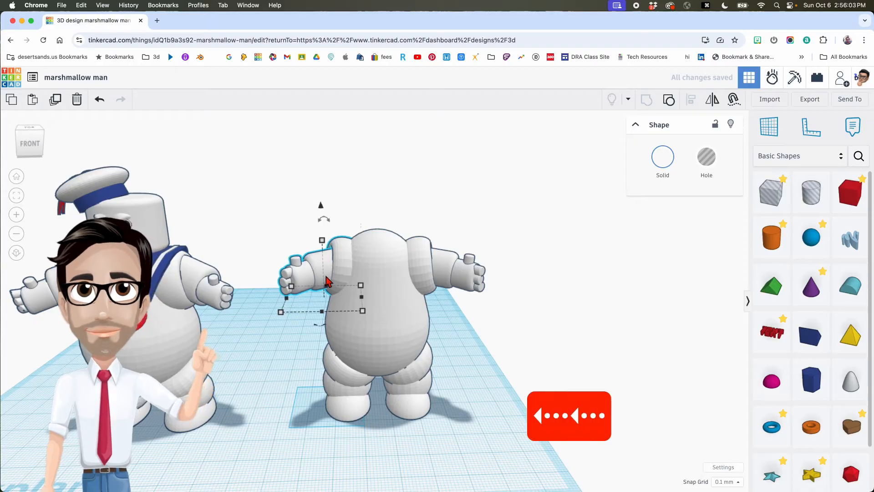
pyautogui.press('Left')
pyautogui.press('Left')
pyautogui.click(460, 340)
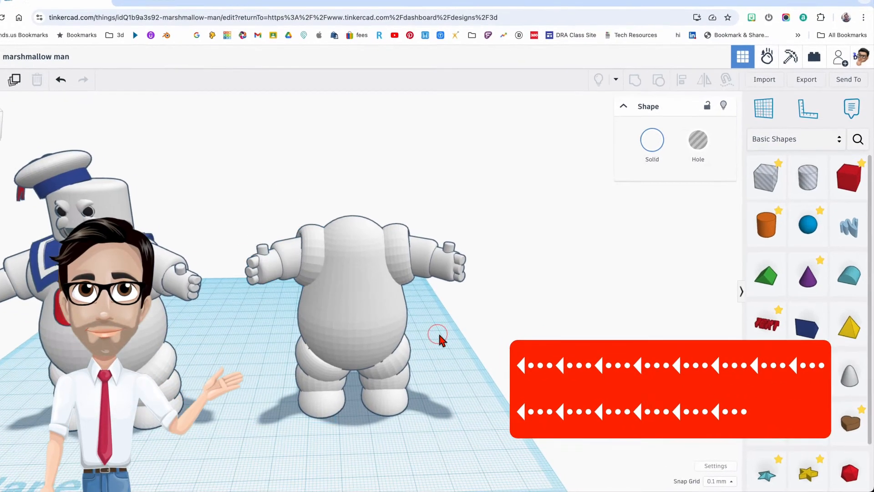
pyautogui.moveTo(496, 361); pyautogui.dragTo(446, 325, button='middle')
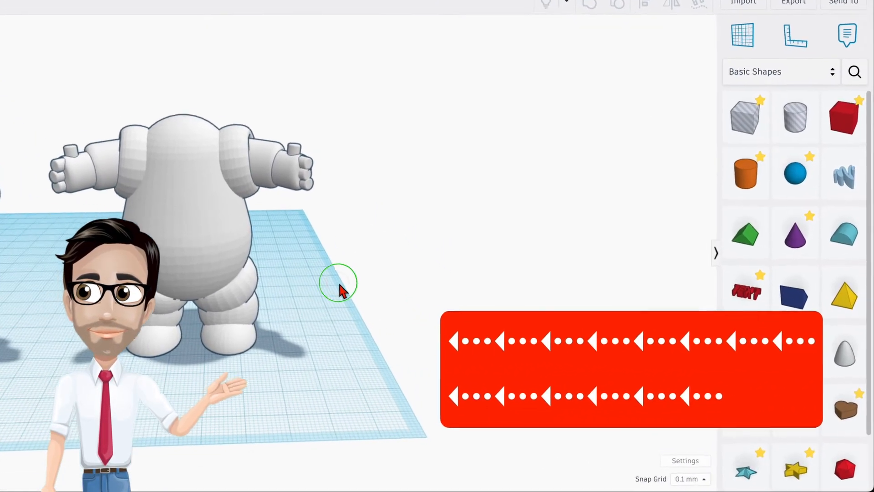
# - Add a cylinder with 64 sides, a 2.5 bevel and 6 segments
pyautogui.moveTo(745, 173); pyautogui.dragTo(322, 317)
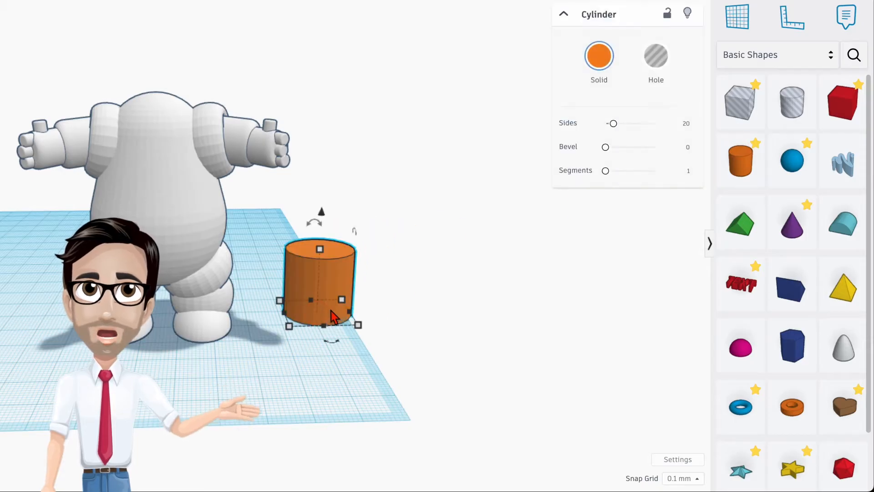
pyautogui.moveTo(614, 124); pyautogui.dragTo(656, 123)
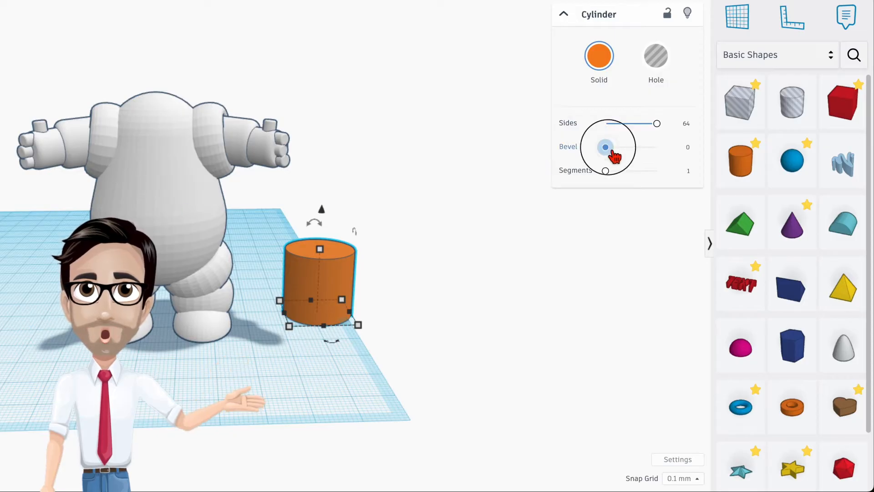
pyautogui.moveTo(610, 149); pyautogui.dragTo(657, 147)
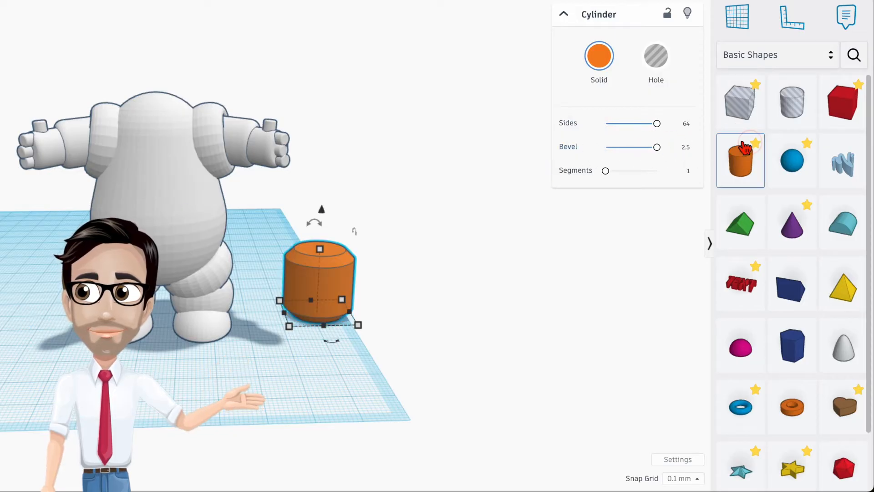
pyautogui.click(689, 171)
pyautogui.write('6')
pyautogui.press('Return')
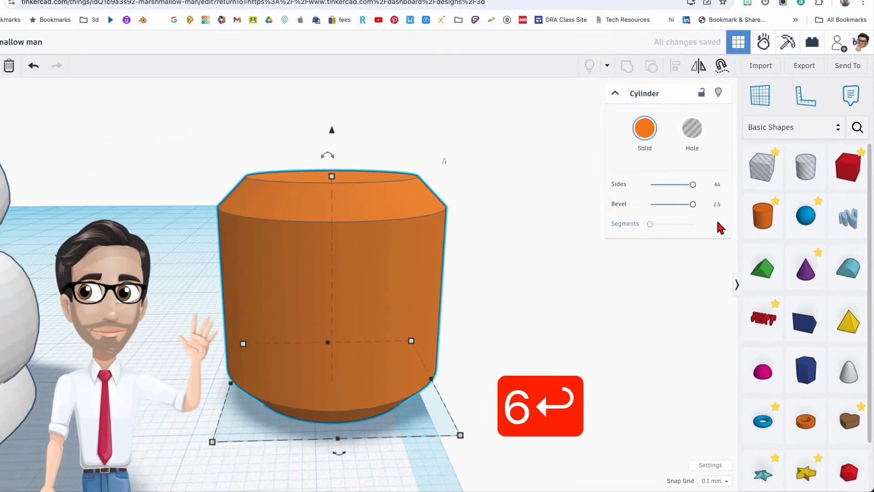
pyautogui.click(716, 220)
pyautogui.write('6')
pyautogui.press('Return')
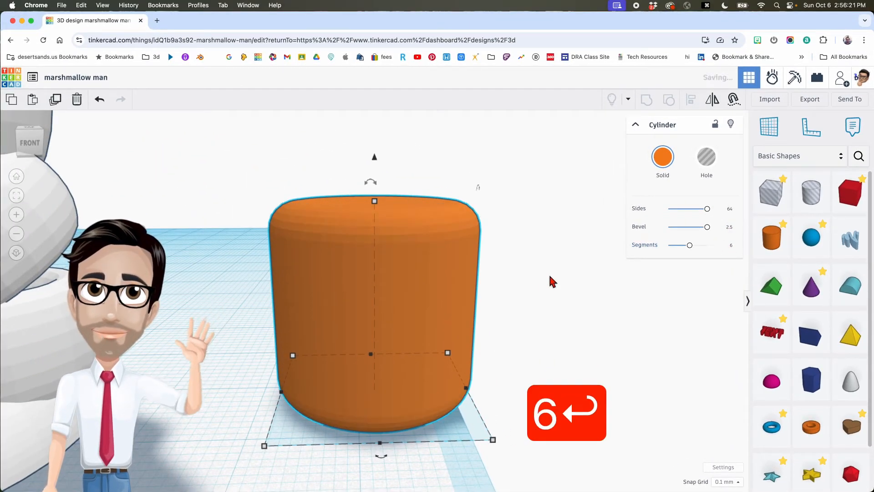
# - Zoom out and move the cylinder in front of the figure's legs
pyautogui.scroll(-10, 548, 273)
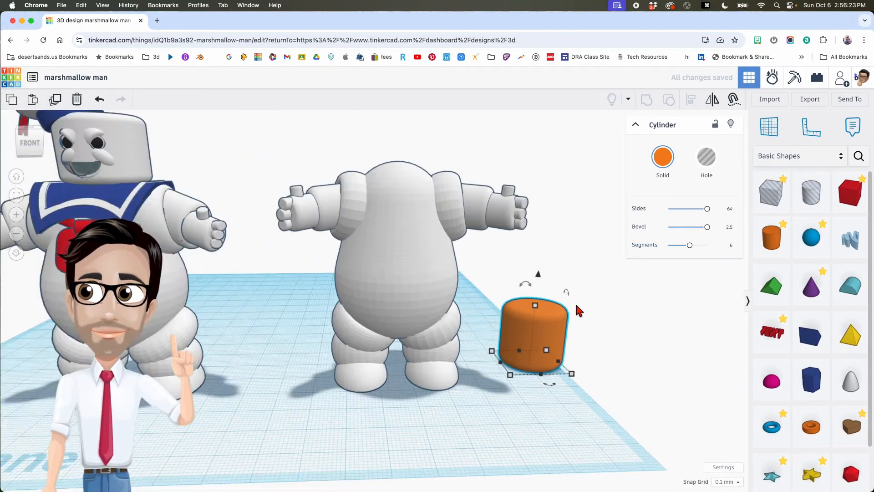
pyautogui.scroll(-5, 577, 311)
pyautogui.moveTo(542, 335); pyautogui.dragTo(455, 359)
# - Lift the cylinder to head height, make it white and shift it slightly left
pyautogui.moveTo(442, 304); pyautogui.dragTo(444, 157)
pyautogui.click(663, 156)
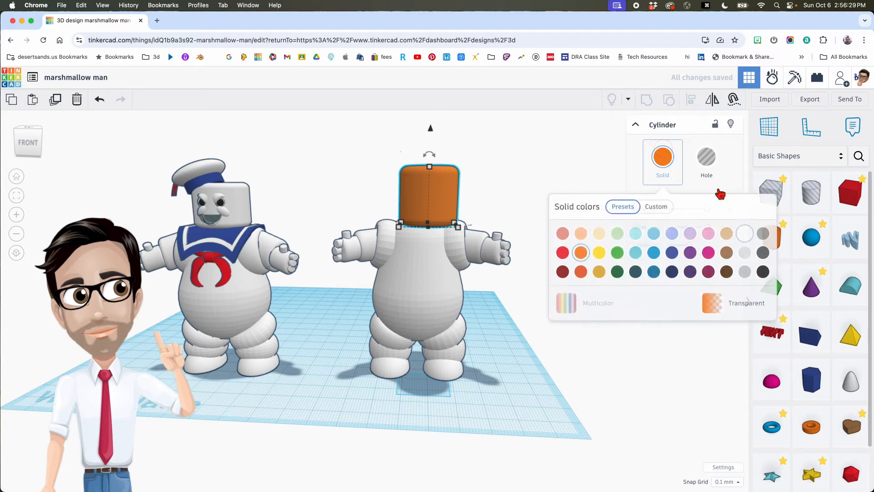
pyautogui.click(743, 231)
pyautogui.moveTo(459, 205); pyautogui.dragTo(443, 202)
pyautogui.moveTo(462, 208); pyautogui.dragTo(448, 196, button='right')
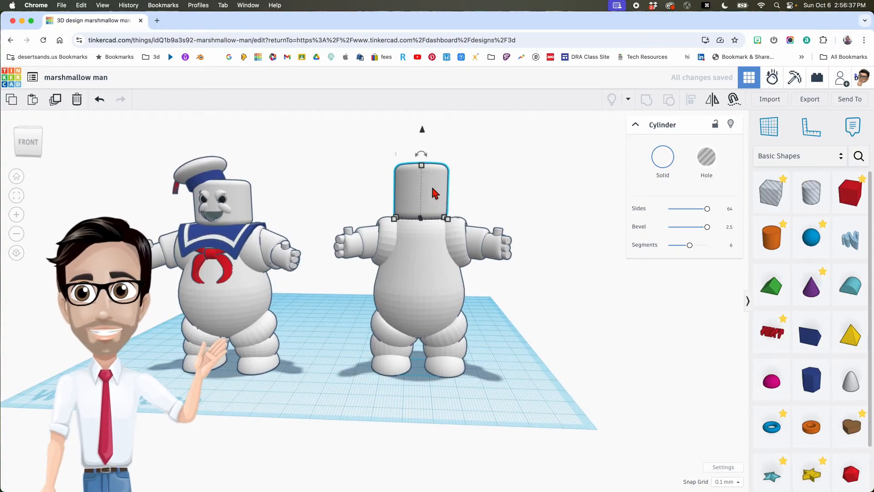
# - Resize the head cylinder to 17.5 tall and 22 wide
pyautogui.click(423, 168)
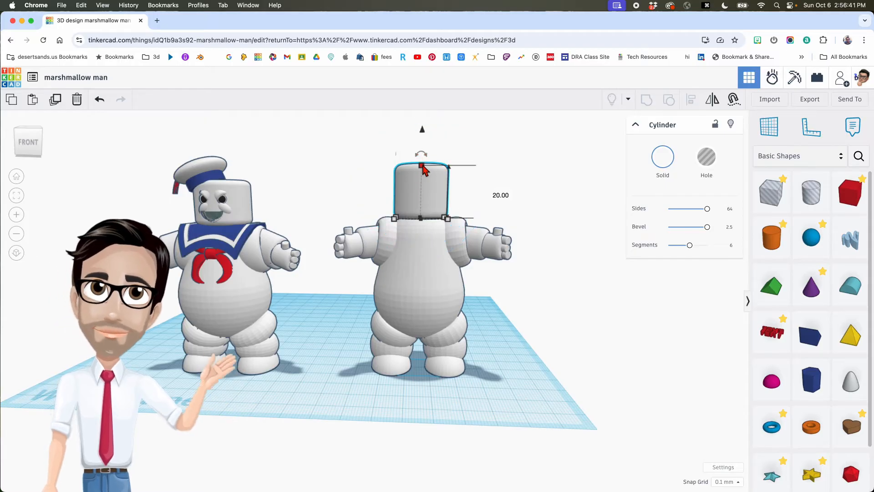
pyautogui.write('17.5')
pyautogui.press('Return')
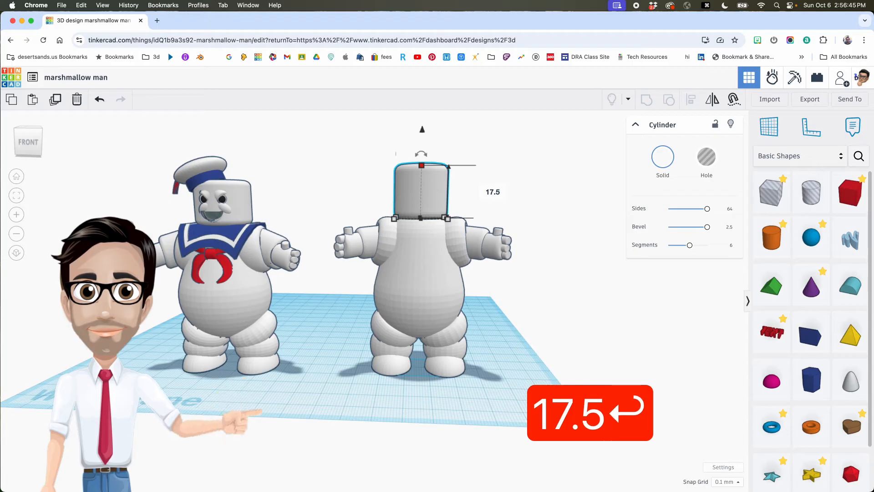
pyautogui.moveTo(459, 209)
pyautogui.mouseDown(button='right')
pyautogui.moveTo(468, 199)
pyautogui.moveTo(470, 222)
pyautogui.mouseUp(button='right')
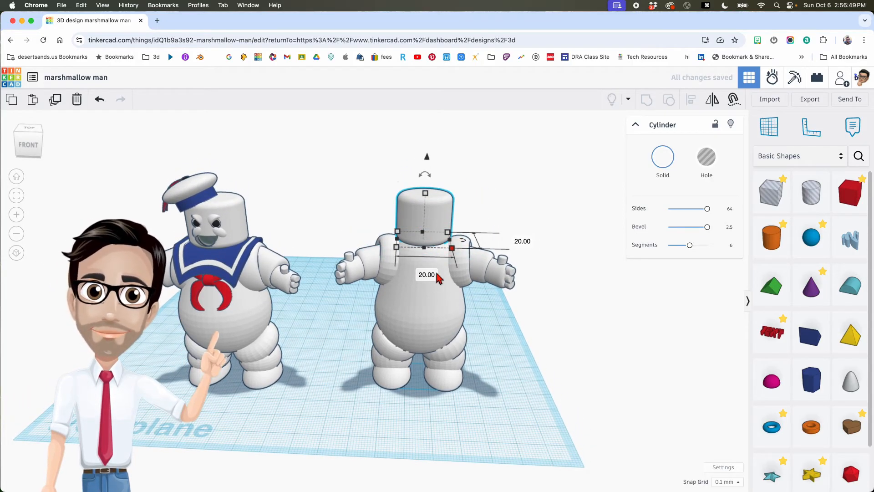
pyautogui.click(427, 275)
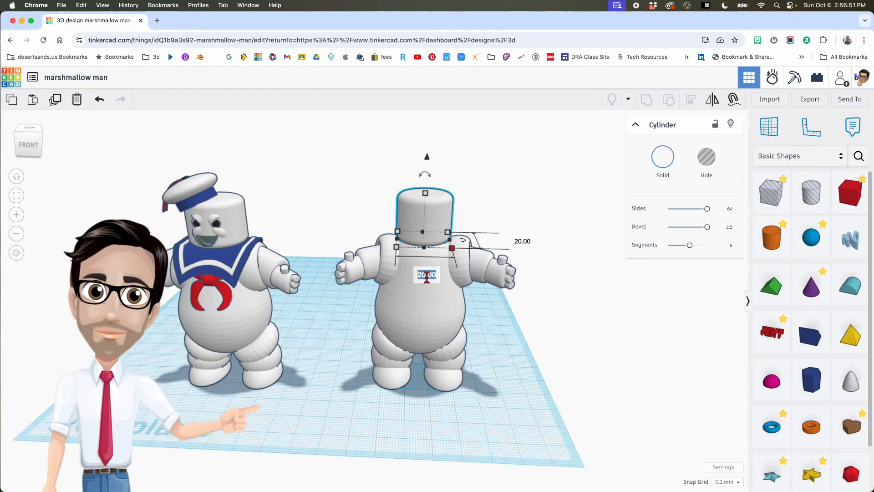
pyautogui.write('22')
pyautogui.press('Return')
pyautogui.write('2')
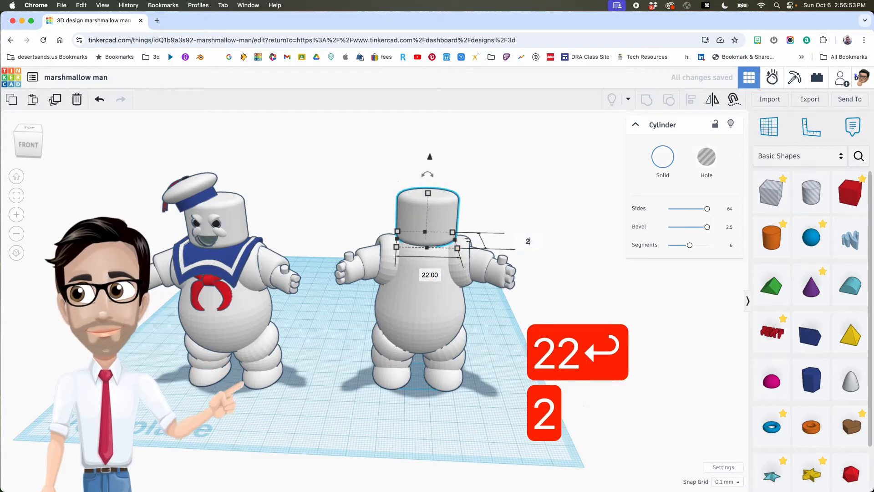
pyautogui.press('Return')
# - Nudge the head until it is centred over the body, then deselect it
pyautogui.moveTo(478, 230); pyautogui.dragTo(473, 199, button='right')
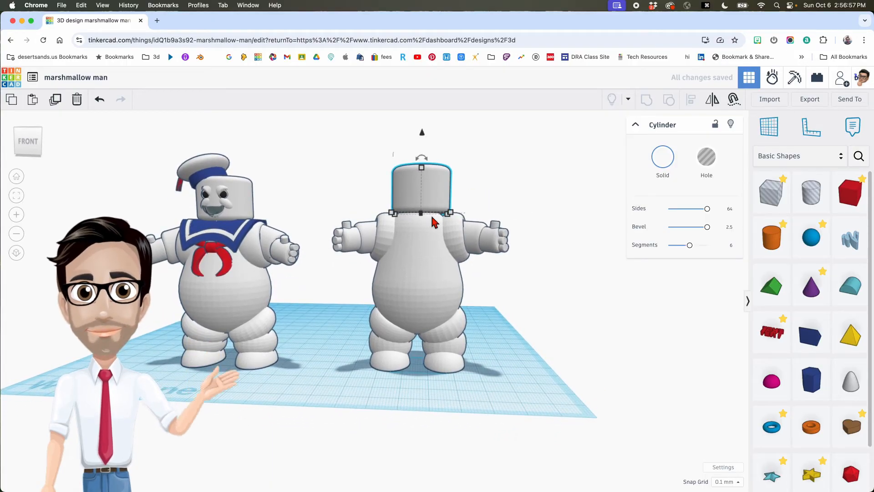
pyautogui.scroll(4, 427, 216)
pyautogui.scroll(2, 429, 218)
pyautogui.moveTo(428, 218); pyautogui.dragTo(428, 253, button='middle')
pyautogui.moveTo(432, 238); pyautogui.dragTo(428, 238)
pyautogui.moveTo(436, 239); pyautogui.dragTo(459, 279, button='right')
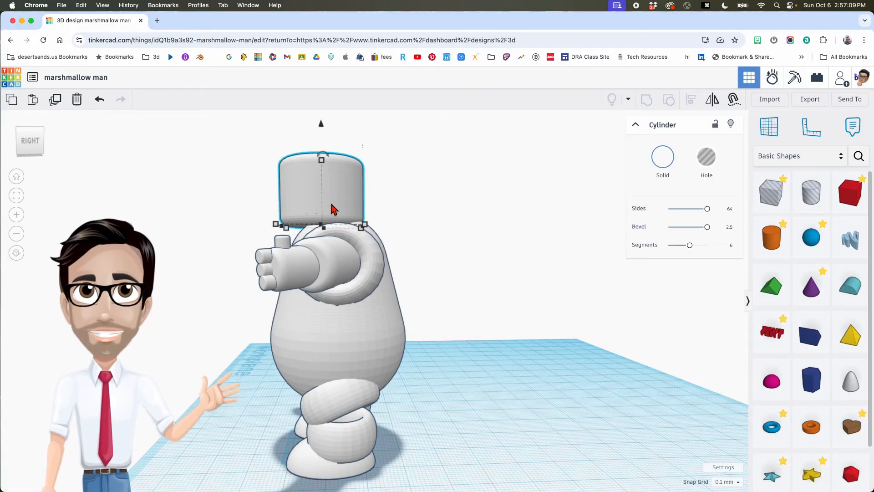
pyautogui.hotkey('shift', 'Right')
pyautogui.hotkey('shift', 'Right')
pyautogui.hotkey('shift', 'Right')
pyautogui.hotkey('shift', 'Right')
pyautogui.hotkey('shift', 'Right')
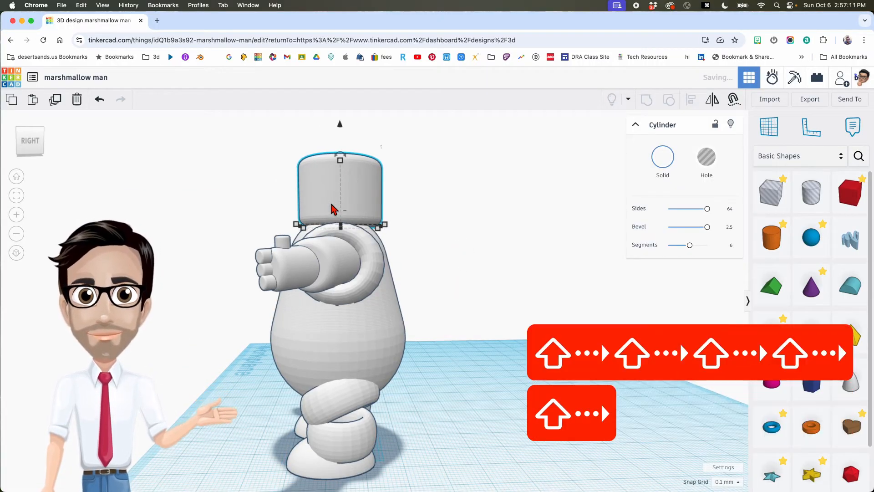
pyautogui.hotkey('shift', 'Left')
pyautogui.moveTo(331, 209); pyautogui.dragTo(565, 293, button='right')
pyautogui.moveTo(567, 296); pyautogui.dragTo(383, 289, button='middle')
pyautogui.moveTo(441, 285); pyautogui.dragTo(485, 290, button='right')
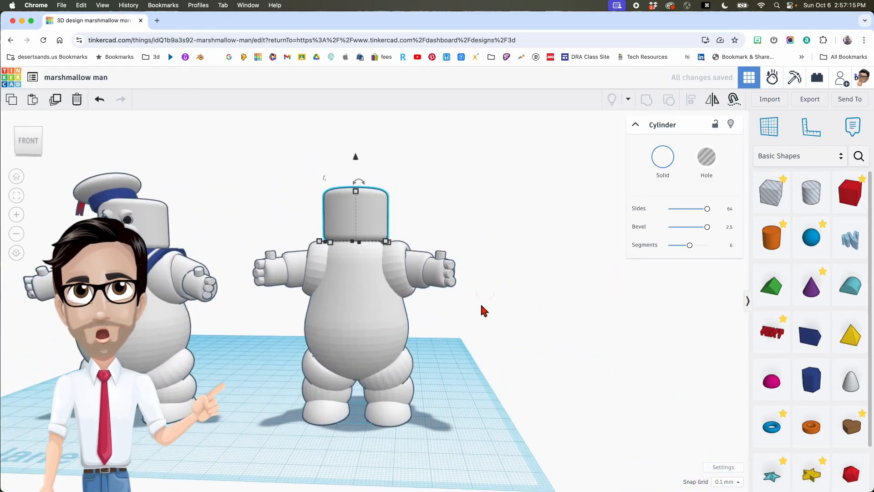
pyautogui.scroll(-3, 481, 305)
pyautogui.click(601, 340)
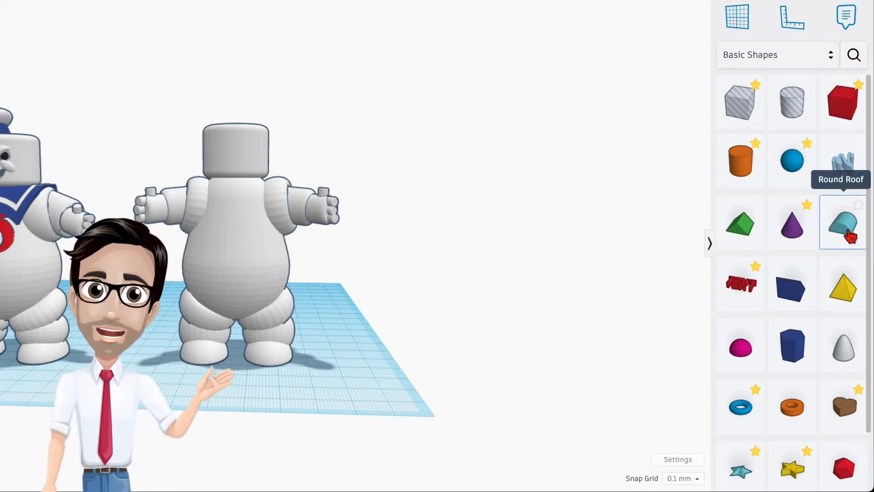
# - Add a Round Roof, flip it 180° upside down and make it a hole
pyautogui.moveTo(851, 236); pyautogui.dragTo(364, 364)
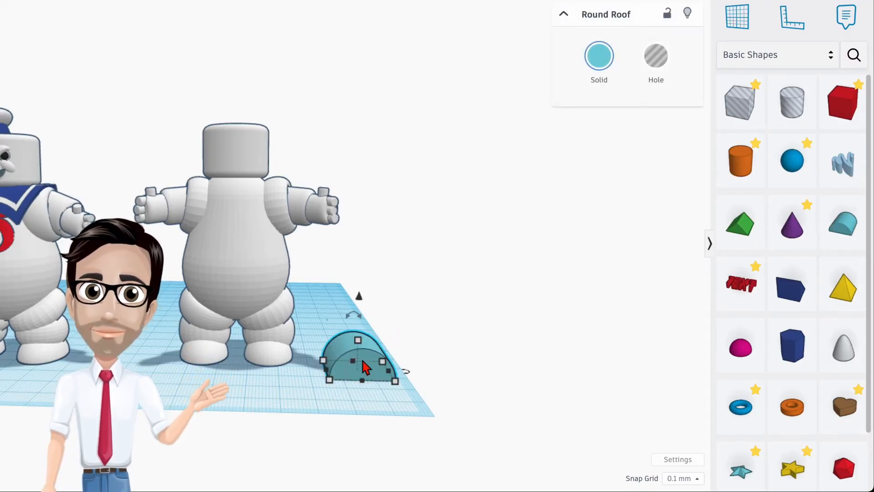
pyautogui.moveTo(368, 319); pyautogui.dragTo(371, 377)
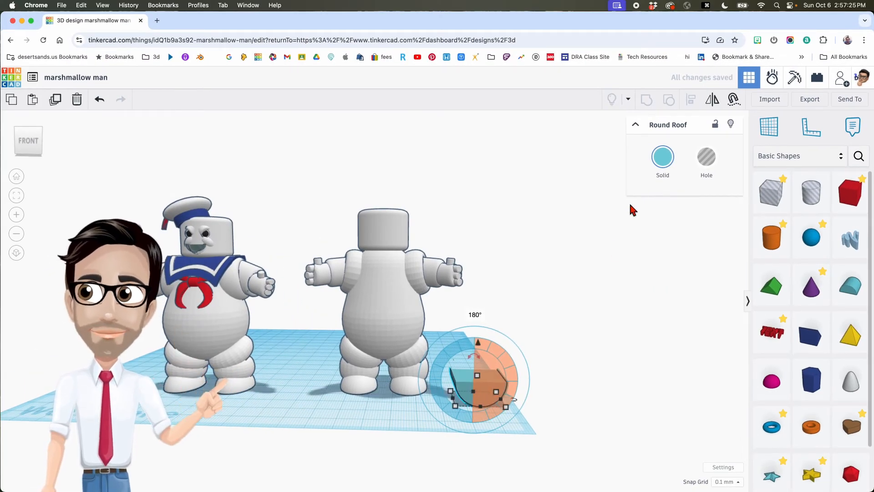
pyautogui.click(662, 165)
pyautogui.click(706, 158)
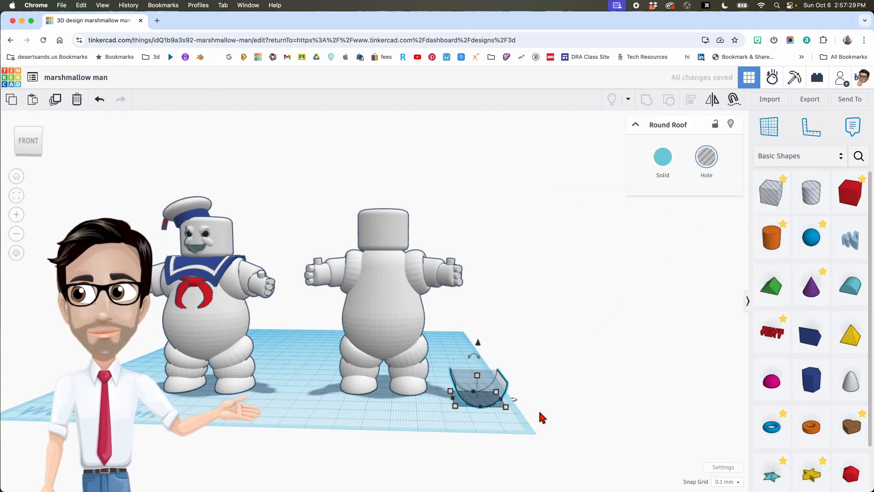
# - Raise the Round Roof hole to the neck under the head and shrink it to 6.10 tall
pyautogui.moveTo(479, 346); pyautogui.dragTo(479, 213)
pyautogui.scroll(3, 499, 281)
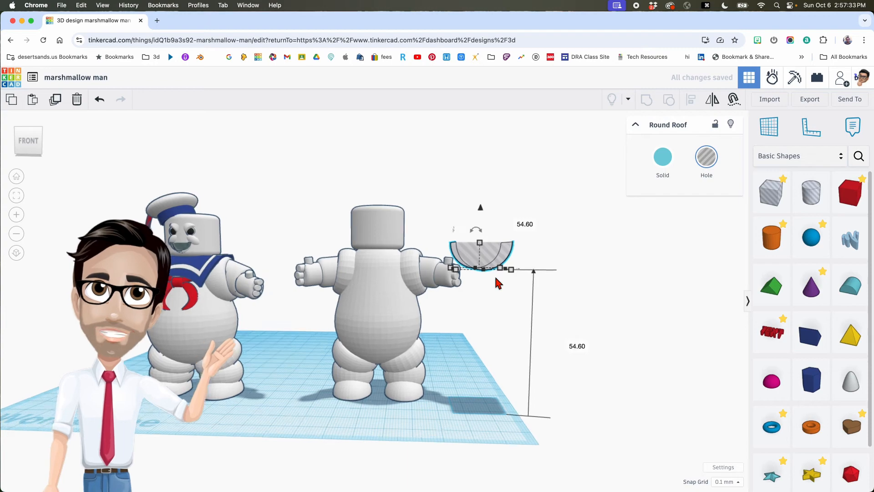
pyautogui.moveTo(488, 254); pyautogui.dragTo(436, 259)
pyautogui.moveTo(436, 259); pyautogui.dragTo(445, 332, button='right')
pyautogui.press('super+z')
pyautogui.moveTo(496, 360); pyautogui.dragTo(464, 258, button='right')
pyautogui.moveTo(482, 310); pyautogui.dragTo(357, 312)
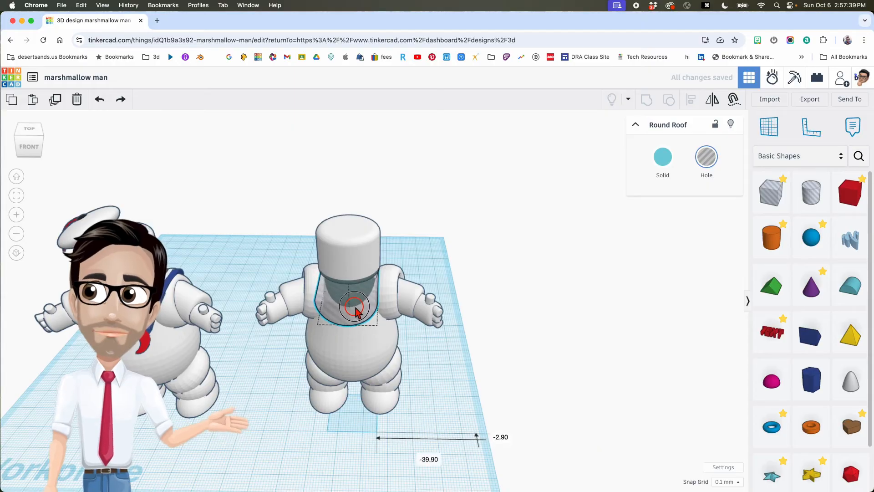
pyautogui.moveTo(348, 252); pyautogui.dragTo(348, 235)
pyautogui.moveTo(378, 273); pyautogui.dragTo(378, 248, button='right')
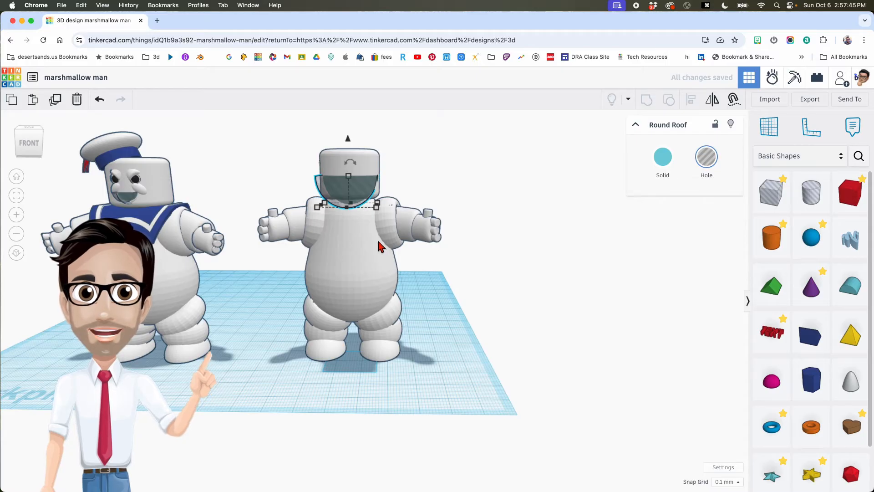
pyautogui.press('f')
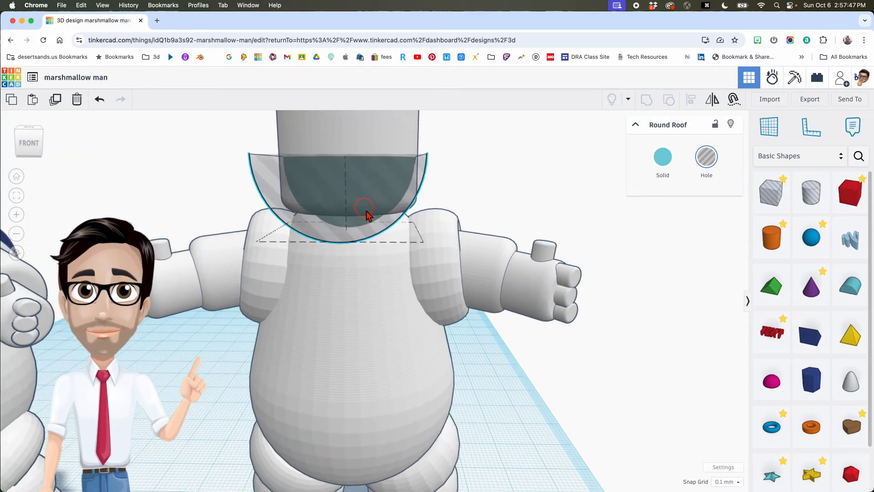
pyautogui.keyDown('shift'); pyautogui.moveTo(378, 245); pyautogui.dragTo(376, 282); pyautogui.keyUp('shift')
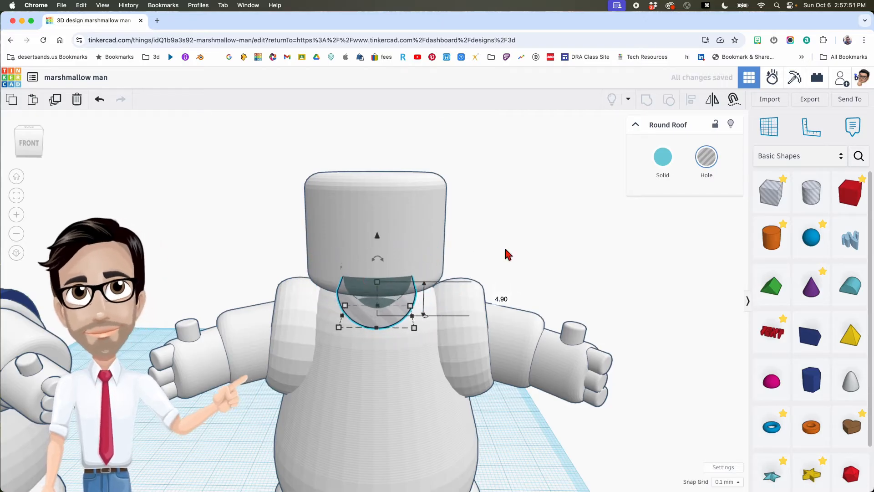
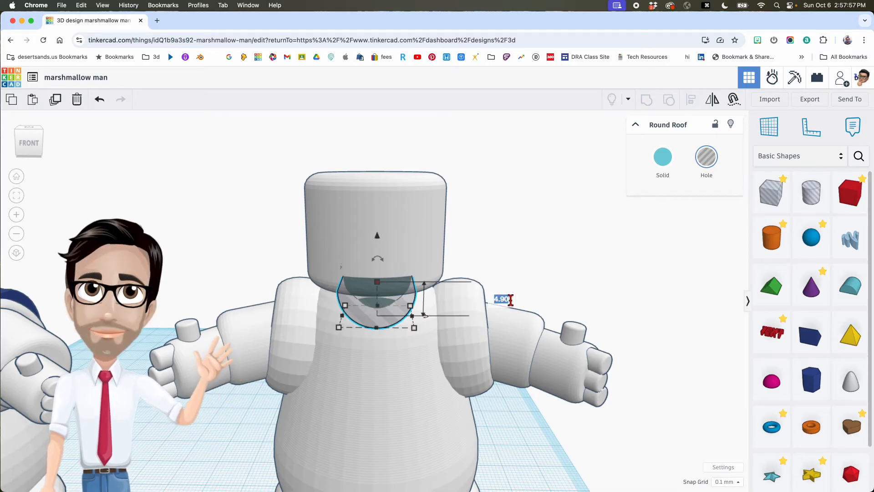
# - Size the Round Roof mouth hole to 7.20 × 6.20 × 3.10 and raise it 3.60 into the head
pyautogui.write('3.1')
pyautogui.press('Return')
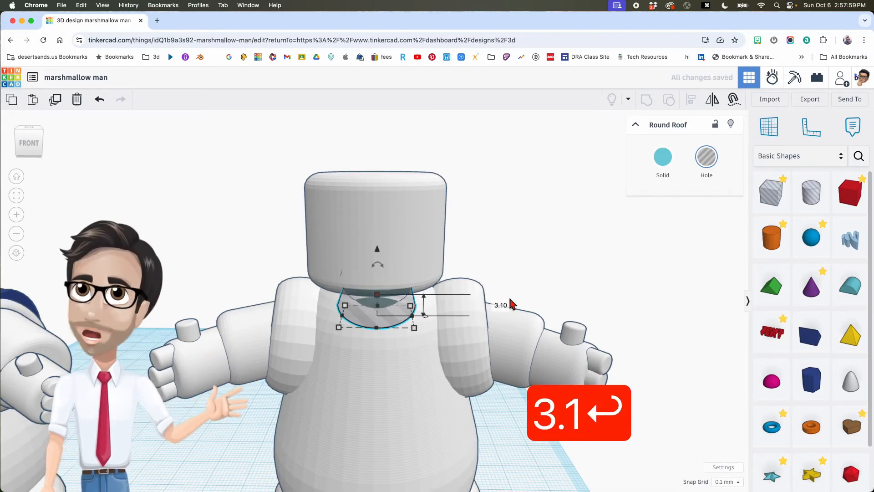
pyautogui.moveTo(413, 328)
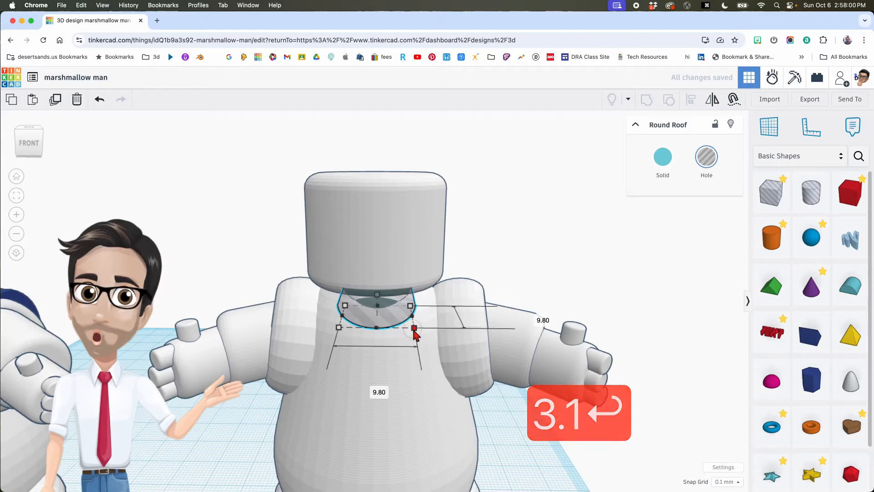
pyautogui.click(373, 389)
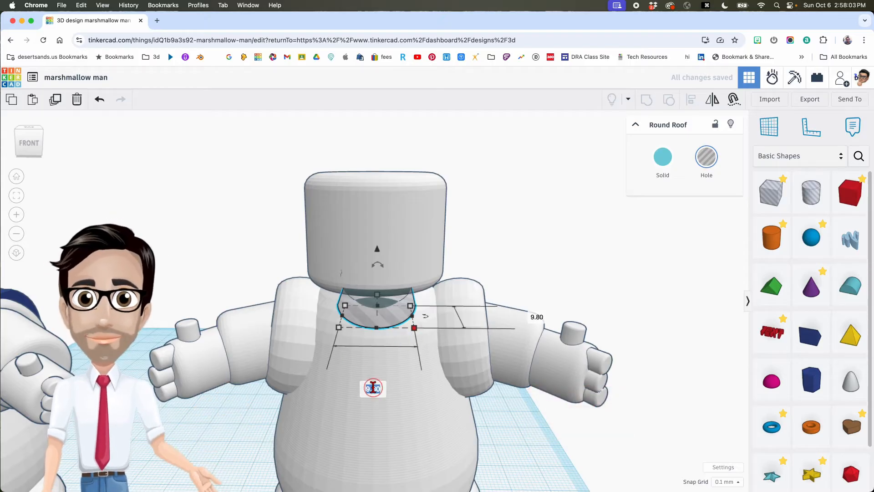
pyautogui.write('7.2')
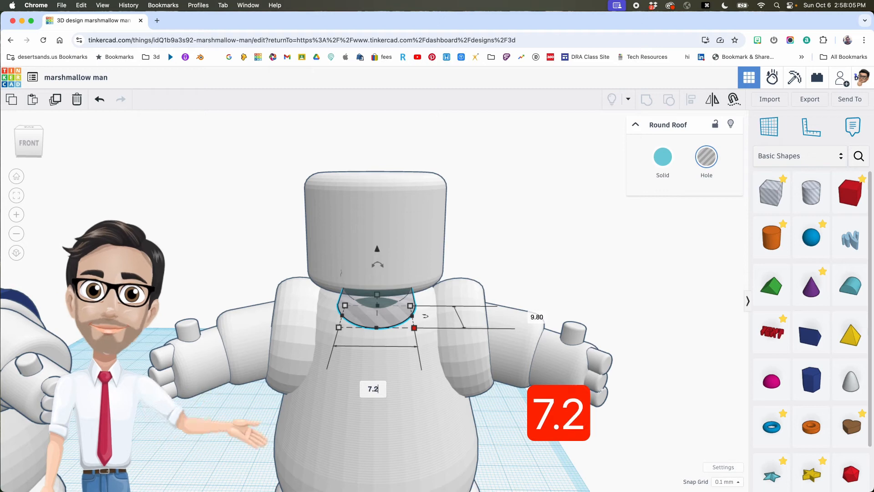
pyautogui.press('Return')
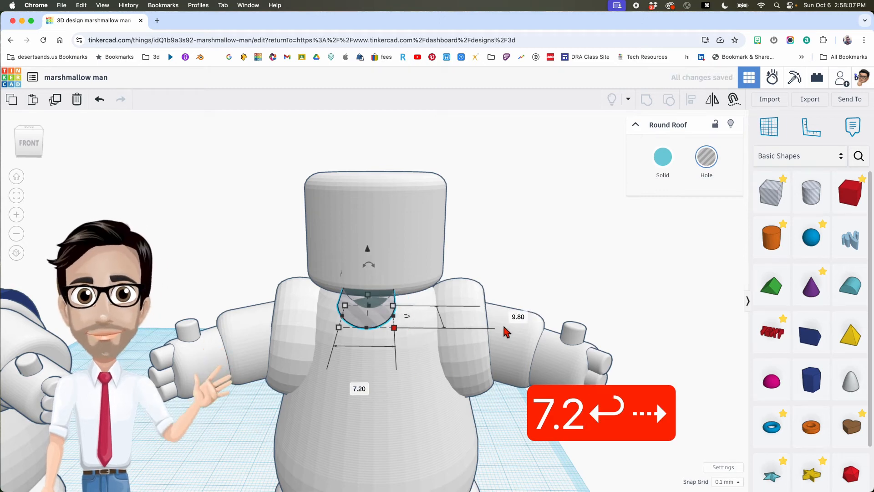
pyautogui.click(517, 317)
pyautogui.write('6.2')
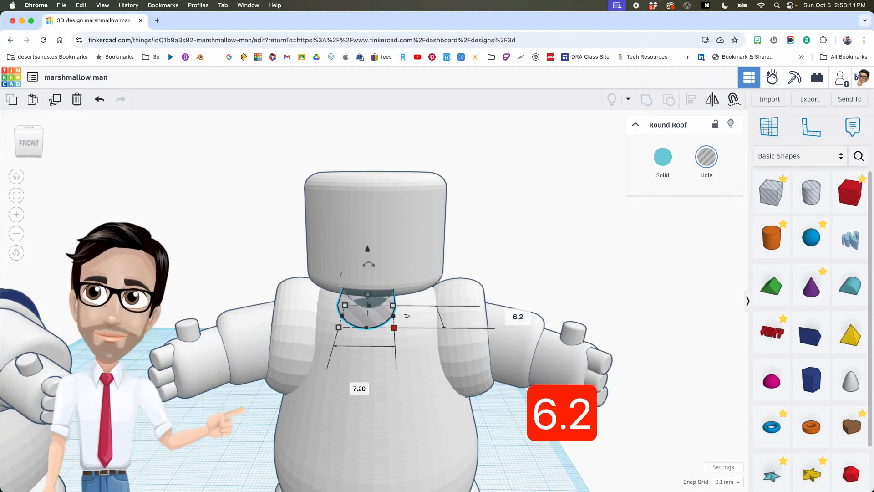
pyautogui.press('Return')
pyautogui.moveTo(456, 283); pyautogui.dragTo(461, 277, button='right')
pyautogui.moveTo(374, 244); pyautogui.dragTo(374, 216)
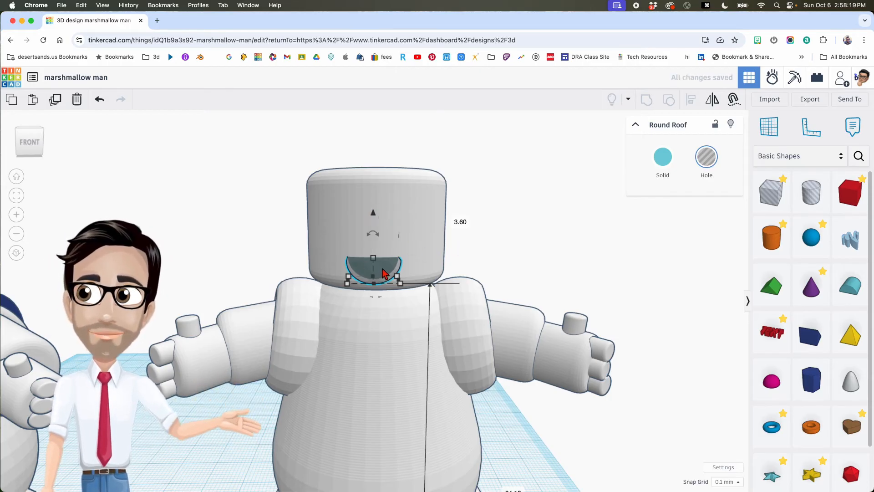
# - Box-select the head and mouth hole and centre-align the mouth on the head
pyautogui.keyDown('shift'); pyautogui.click(417, 231); pyautogui.keyUp('shift')
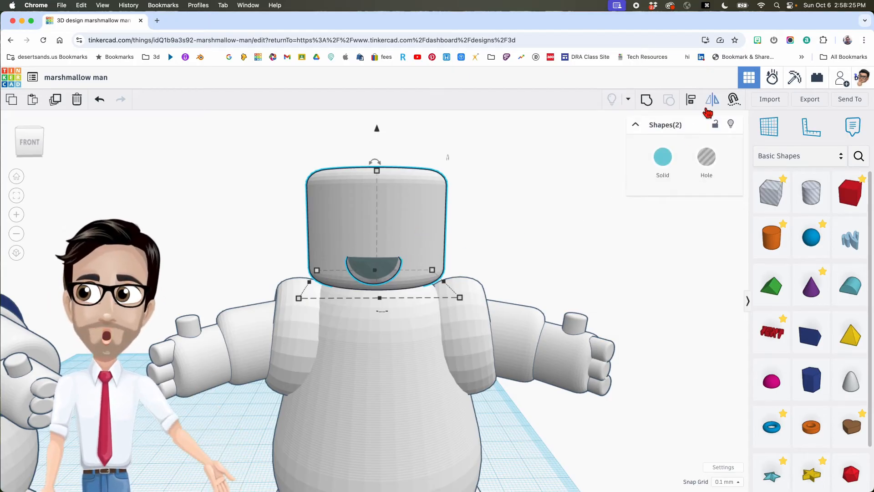
pyautogui.click(691, 101)
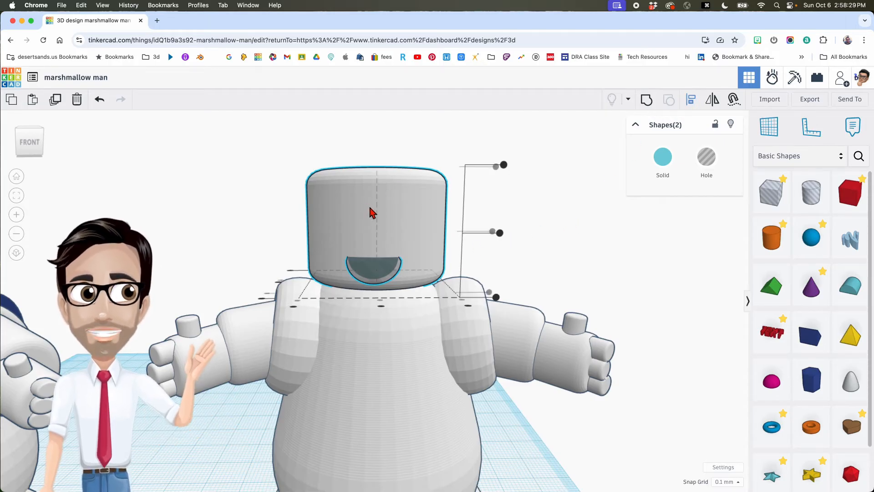
pyautogui.click(395, 213)
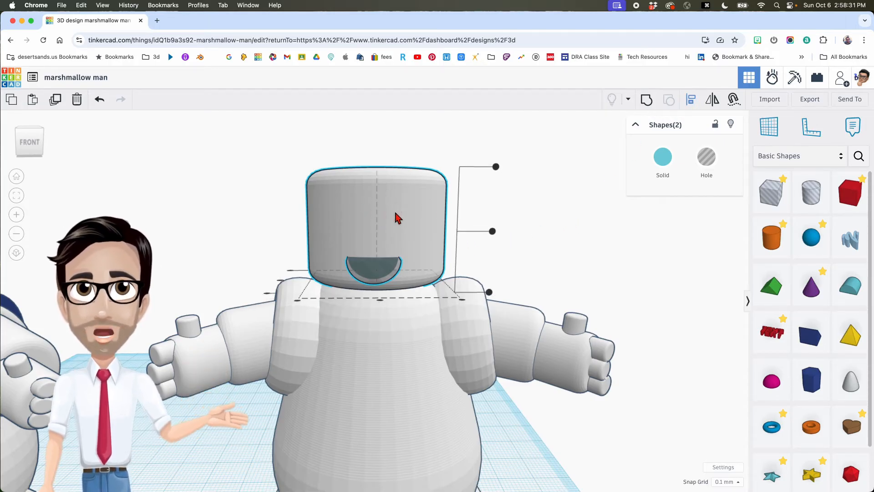
pyautogui.moveTo(542, 256); pyautogui.dragTo(504, 273)
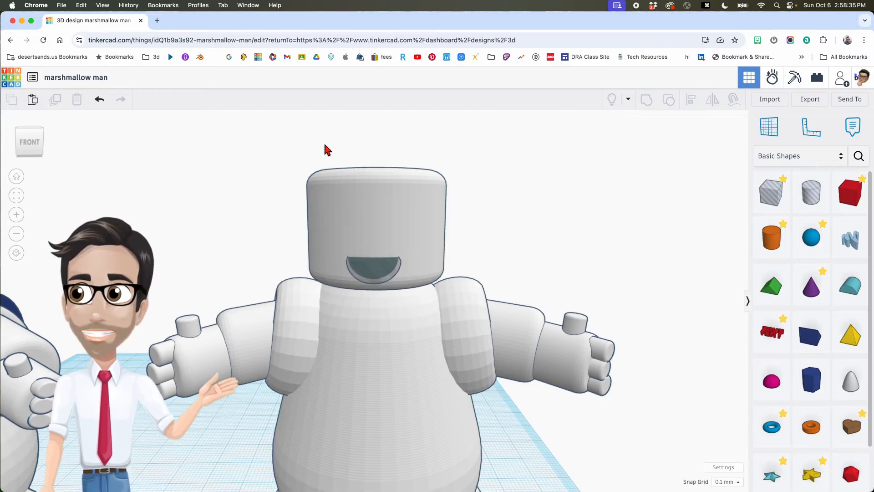
pyautogui.moveTo(281, 202); pyautogui.dragTo(408, 264)
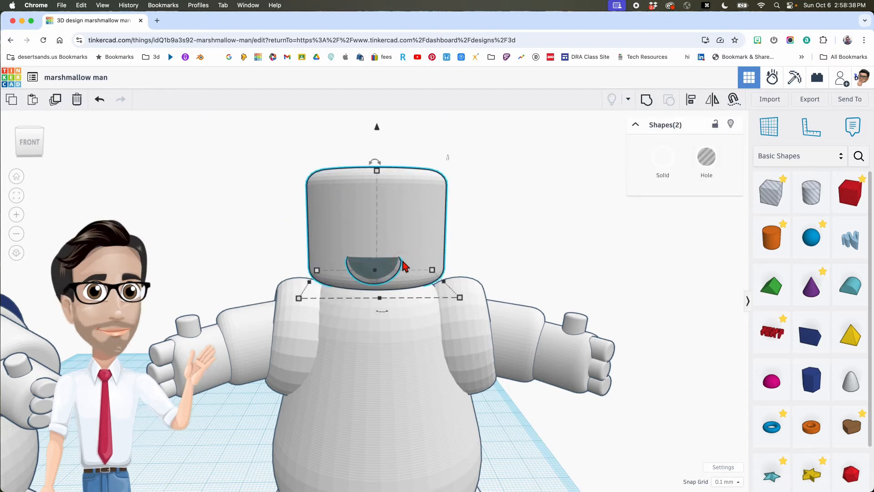
pyautogui.click(691, 101)
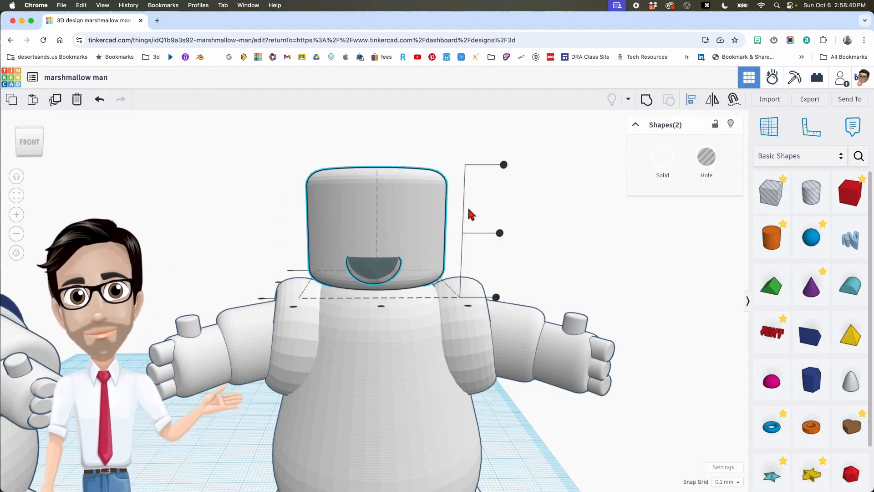
pyautogui.click(381, 302)
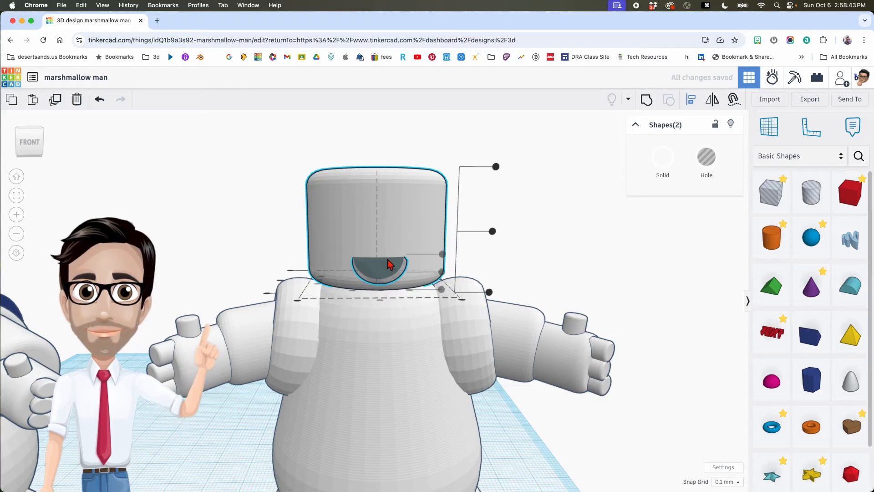
pyautogui.click(262, 217)
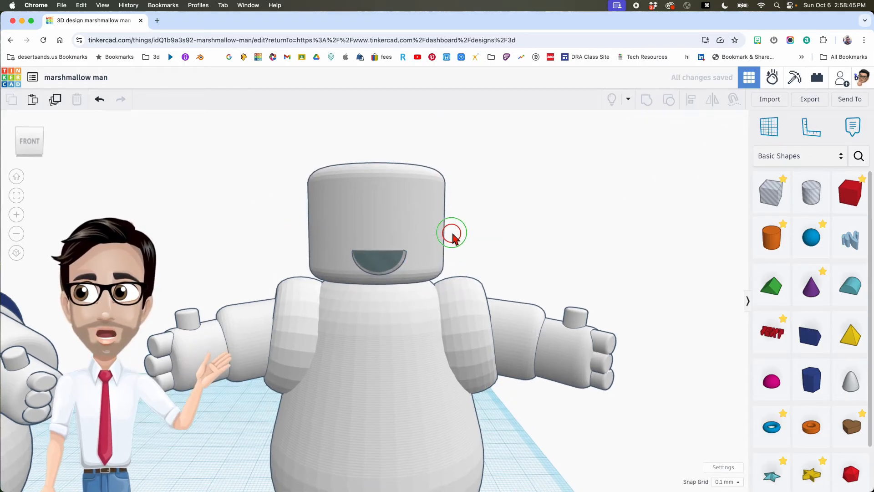
# - Raise the Round Roof mouth hole 0.30 higher on the face
pyautogui.scroll(5, 387, 253)
pyautogui.scroll(2, 384, 256)
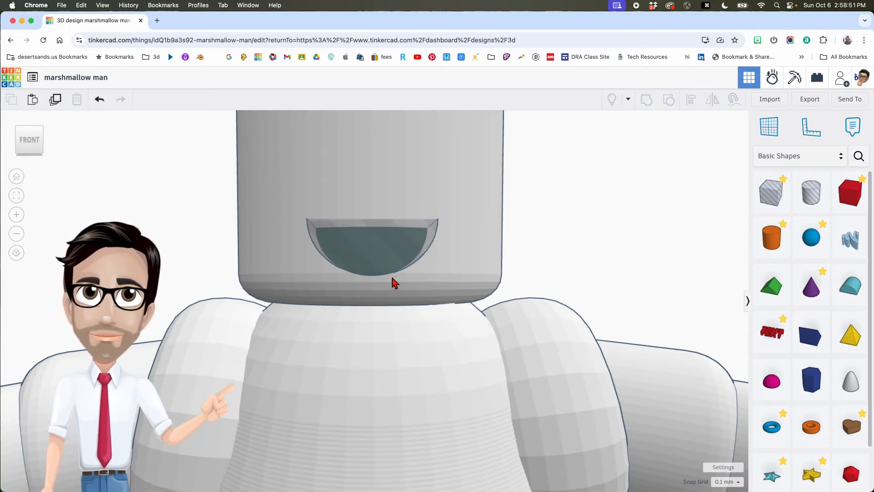
pyautogui.click(378, 238)
pyautogui.moveTo(371, 160); pyautogui.dragTo(372, 157)
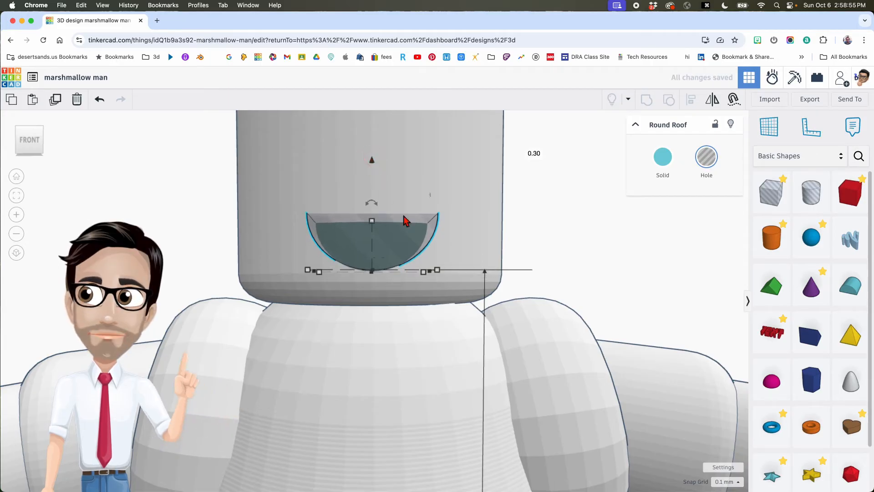
pyautogui.scroll(-6, 558, 259)
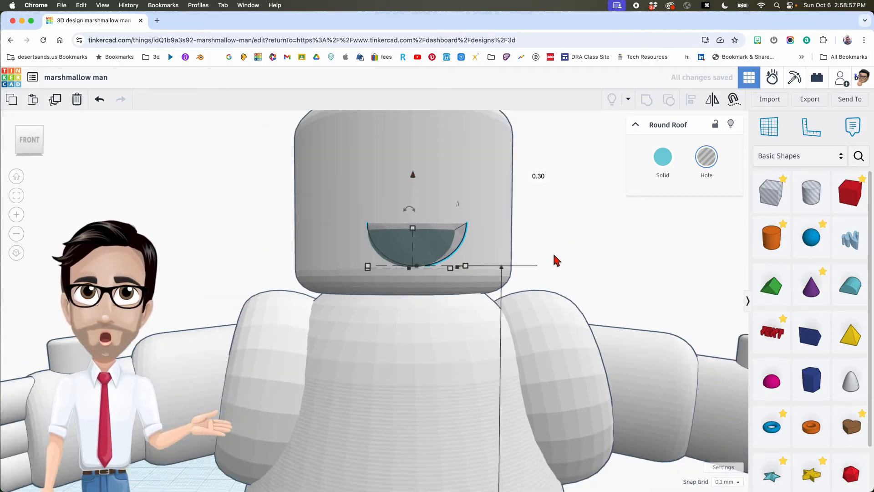
pyautogui.moveTo(512, 259); pyautogui.dragTo(509, 255, button='right')
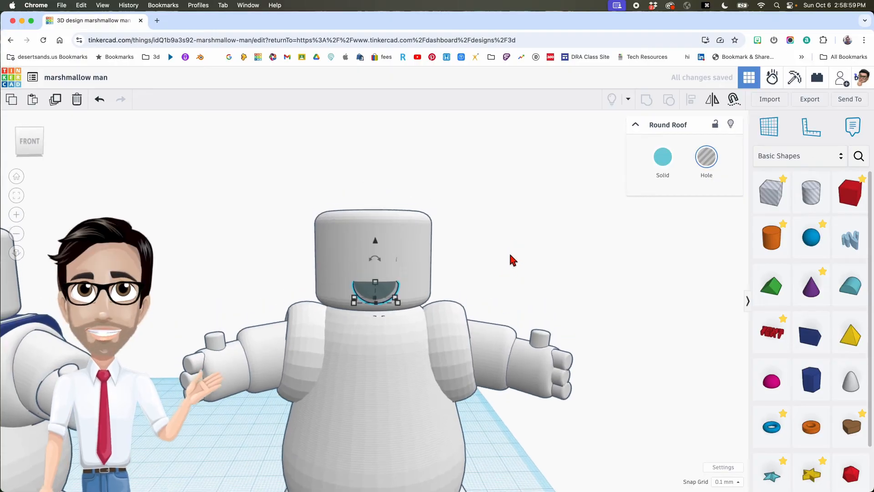
pyautogui.scroll(-5, 513, 259)
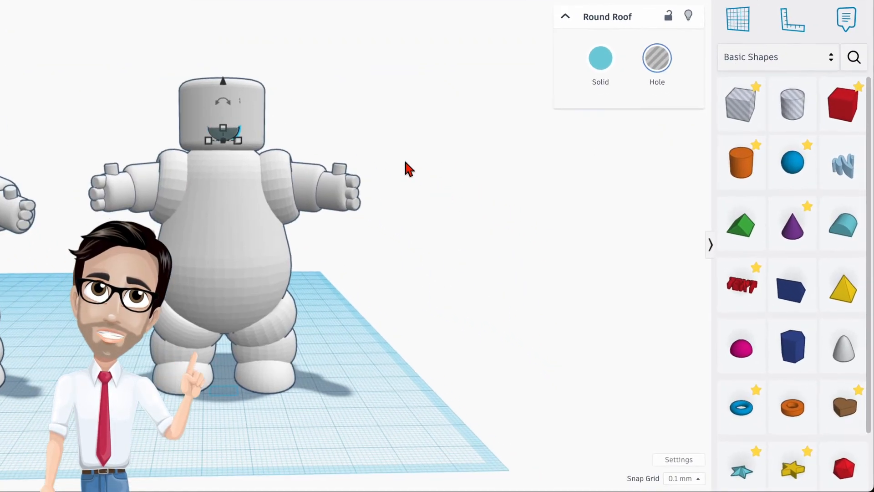
# - Add a Sphere with 24 steps and shrink it to 3.70 tall
pyautogui.moveTo(792, 164); pyautogui.dragTo(360, 394)
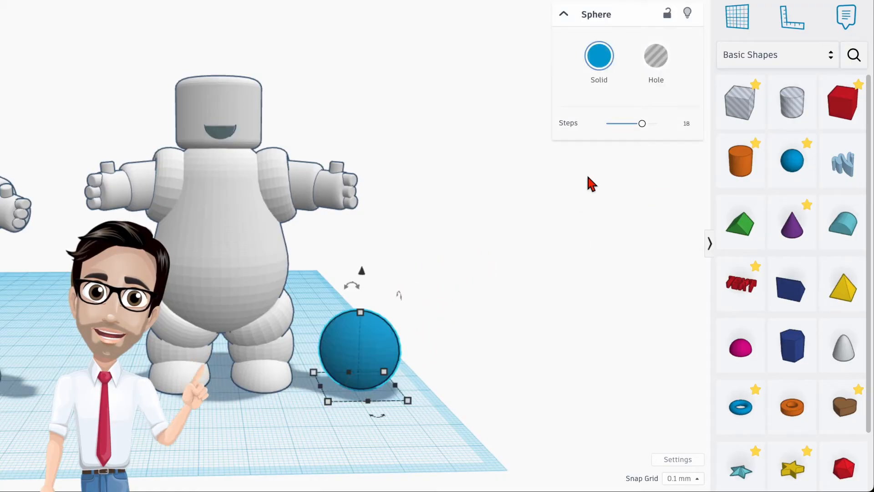
pyautogui.moveTo(641, 122); pyautogui.dragTo(657, 123)
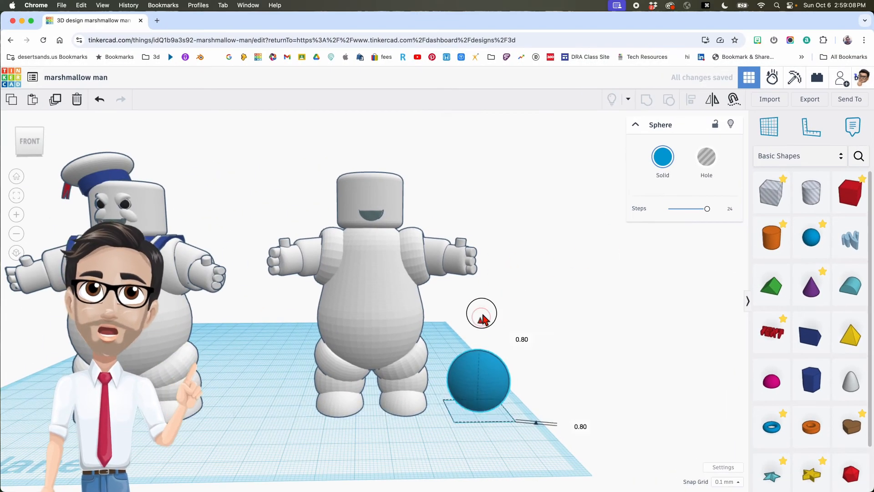
pyautogui.moveTo(482, 317); pyautogui.dragTo(486, 144)
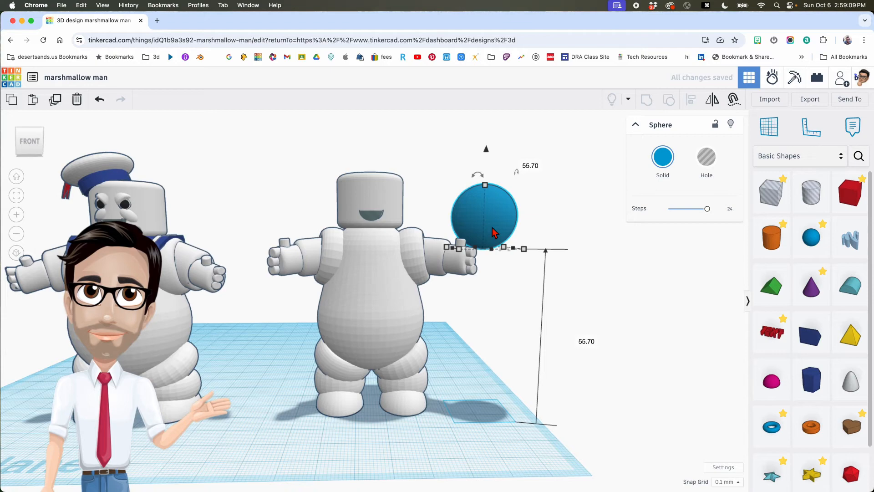
pyautogui.scroll(4, 492, 233)
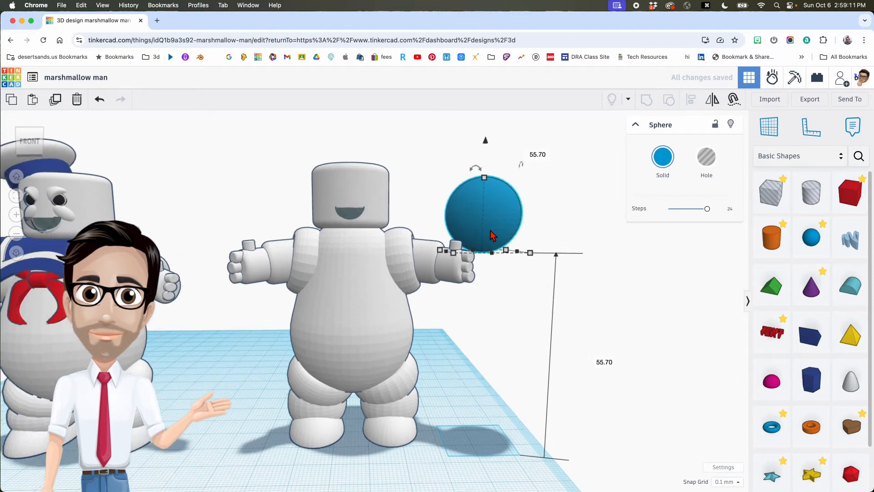
pyautogui.keyDown('shift'); pyautogui.moveTo(483, 177); pyautogui.dragTo(483, 214); pyautogui.keyUp('shift')
pyautogui.click(564, 232)
pyautogui.write('3.7')
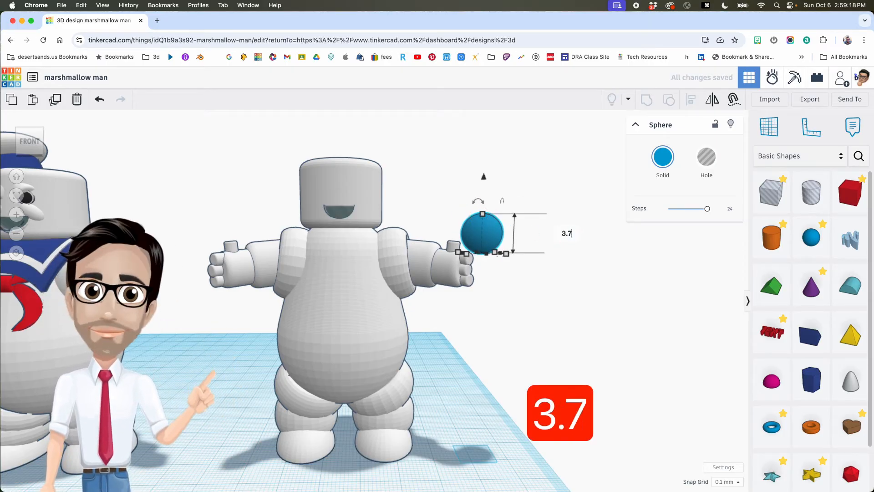
pyautogui.press('Return')
# - Move the sphere onto the face just above the mouth
pyautogui.moveTo(486, 251); pyautogui.dragTo(359, 248)
pyautogui.moveTo(357, 207); pyautogui.dragTo(358, 152)
pyautogui.press('f')
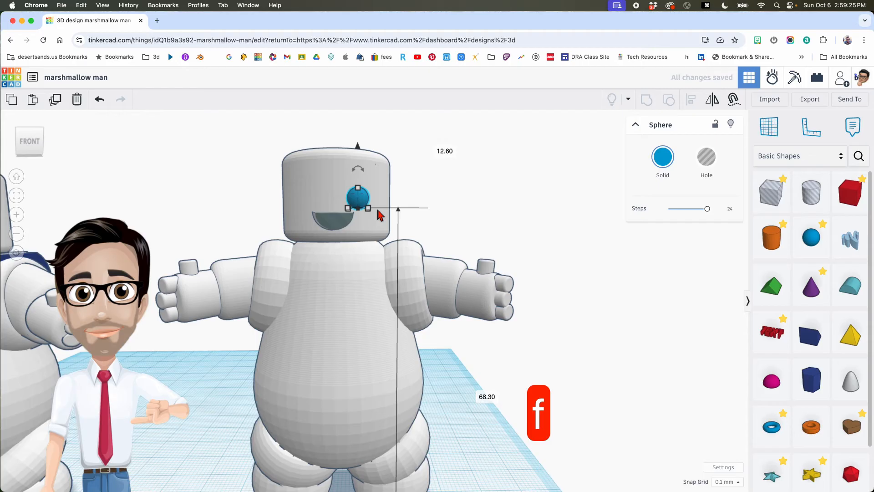
pyautogui.scroll(-3, 377, 223)
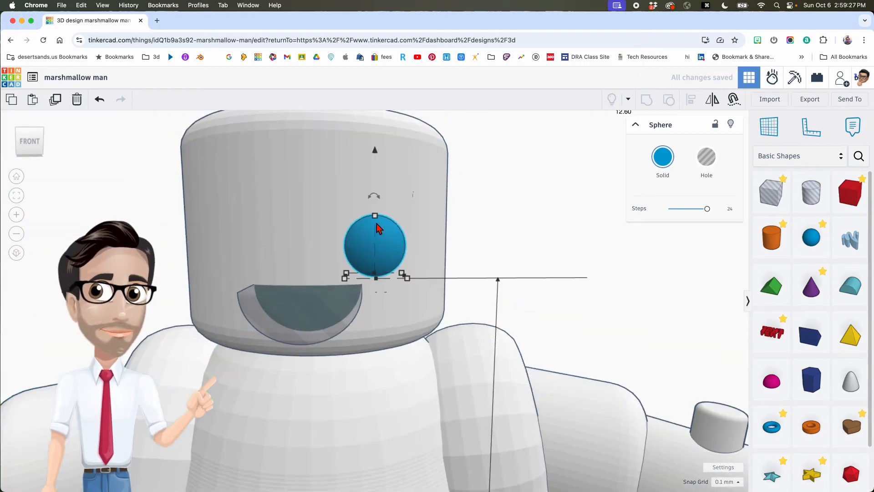
pyautogui.moveTo(376, 224); pyautogui.dragTo(372, 231, button='middle')
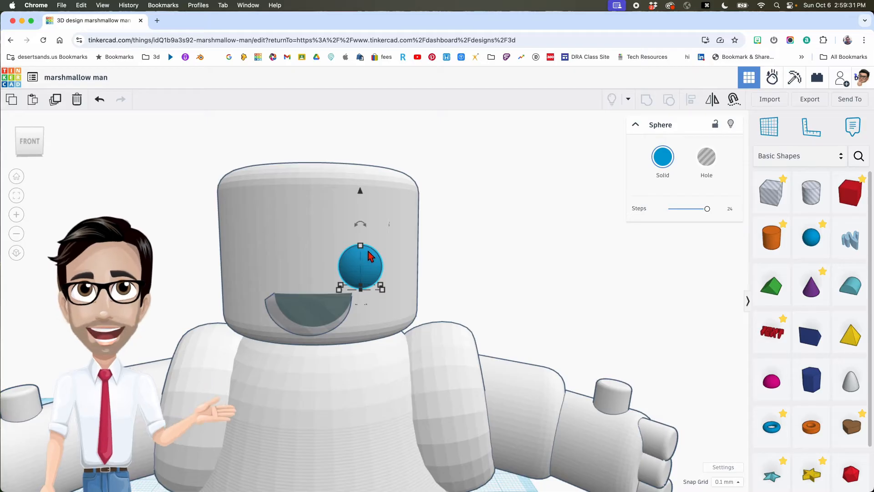
pyautogui.moveTo(360, 245)
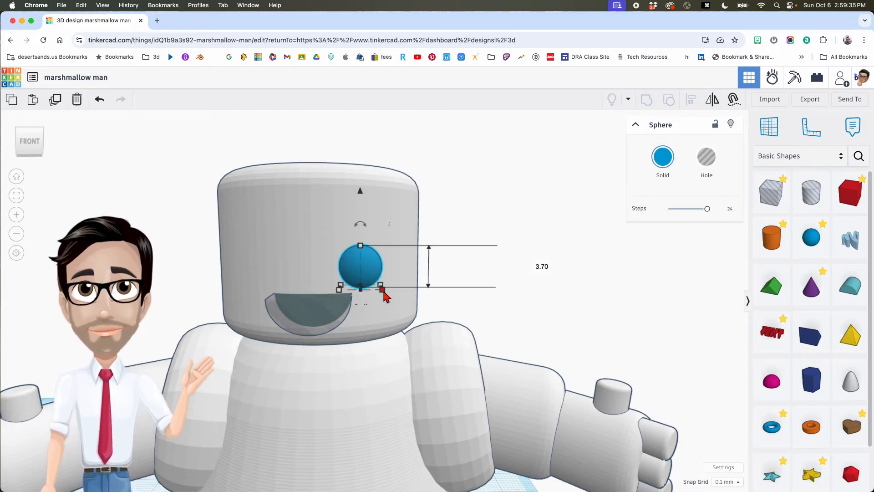
# - Set the sphere's width to 6, then narrow it back to 3.70
pyautogui.click(559, 286)
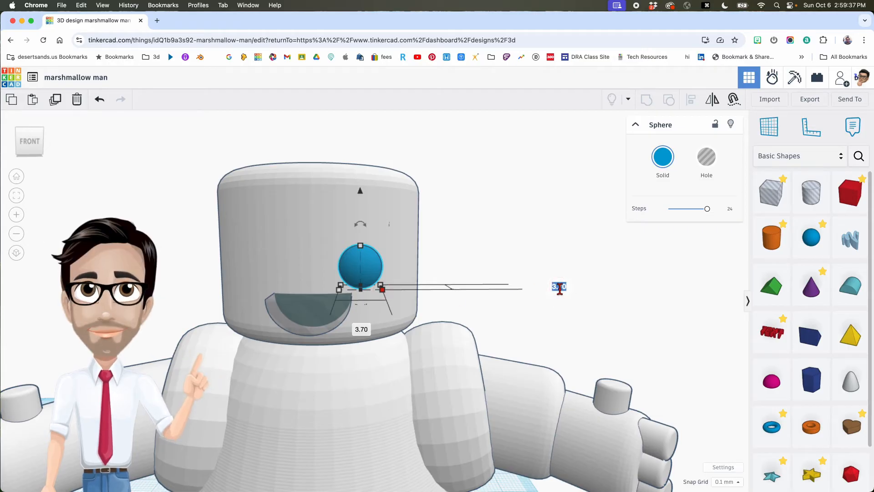
pyautogui.write('6')
pyautogui.press('Return')
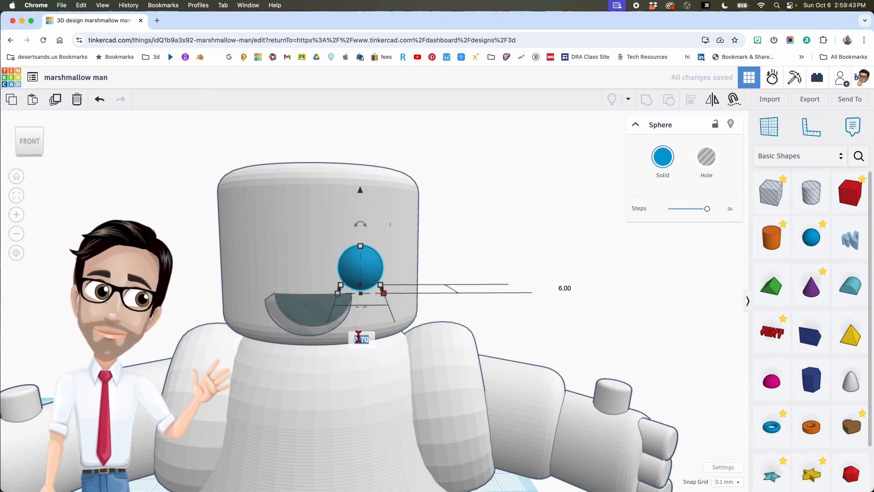
pyautogui.write('6')
pyautogui.press('Return')
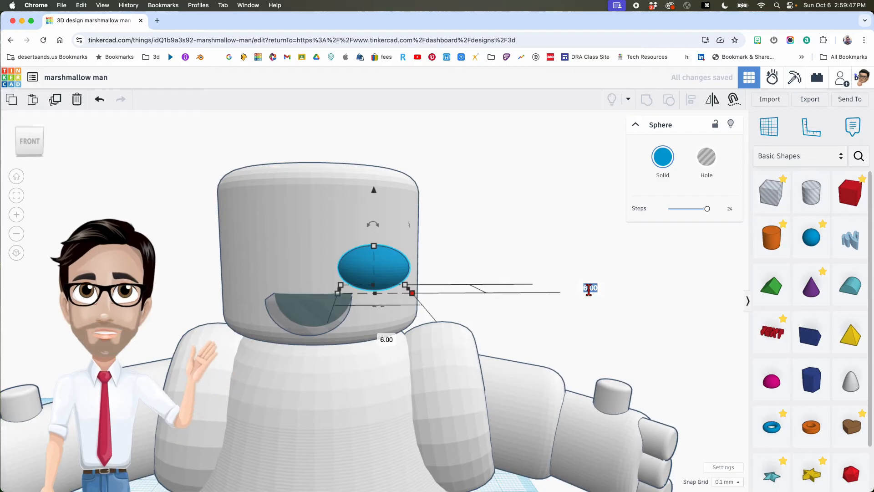
pyautogui.write('3.7')
pyautogui.press('Return')
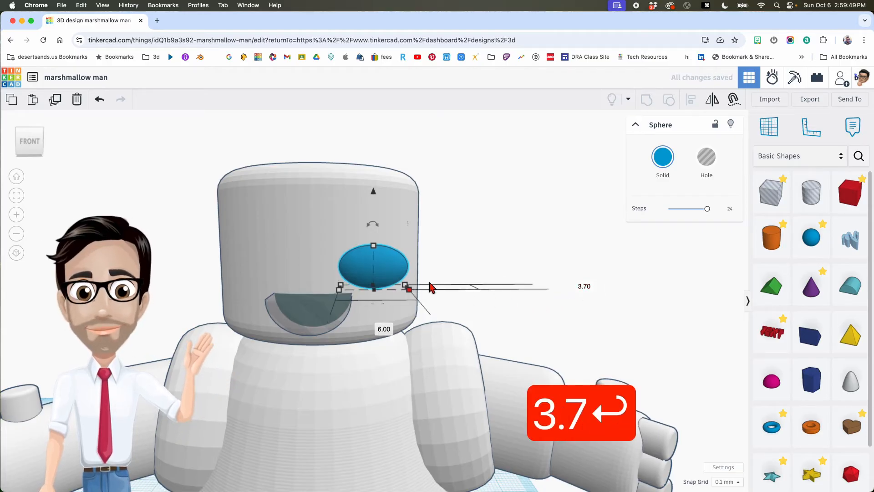
# - Tilt the oval about -22.5° and place it above the mouth's right side
pyautogui.moveTo(373, 224); pyautogui.dragTo(404, 229)
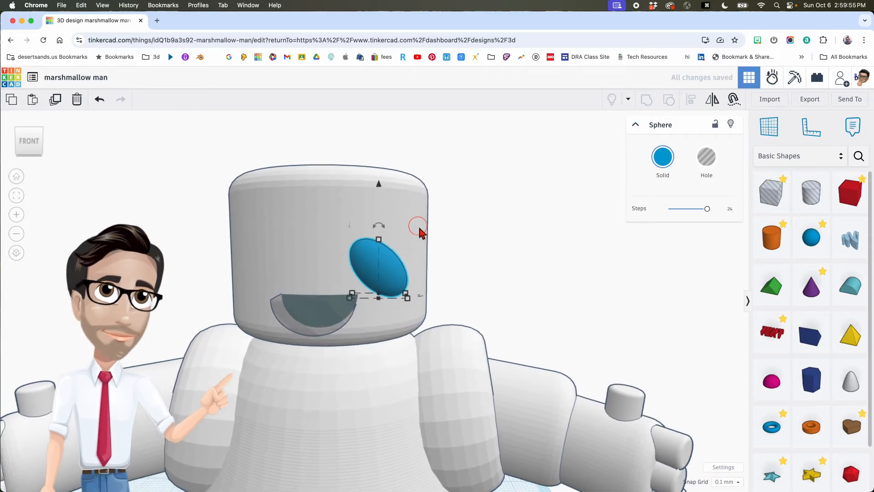
pyautogui.moveTo(391, 269); pyautogui.dragTo(371, 269)
pyautogui.moveTo(363, 187); pyautogui.dragTo(365, 205)
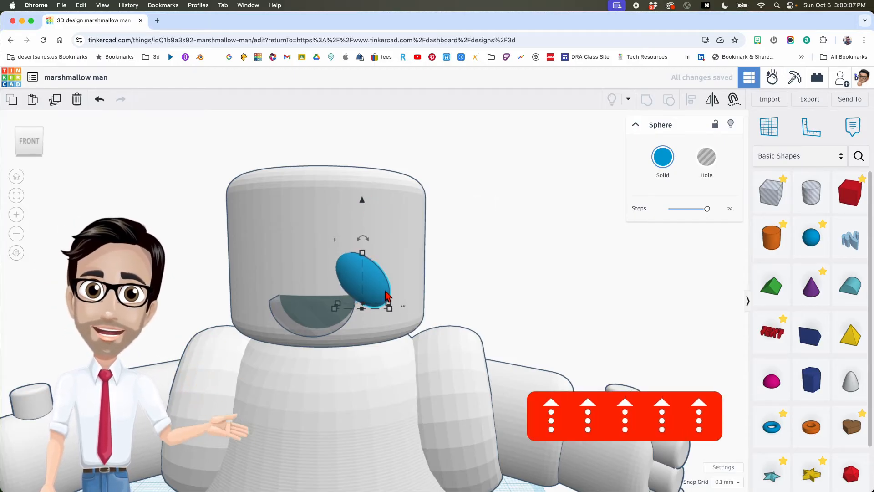
pyautogui.moveTo(447, 285); pyautogui.dragTo(426, 281, button='right')
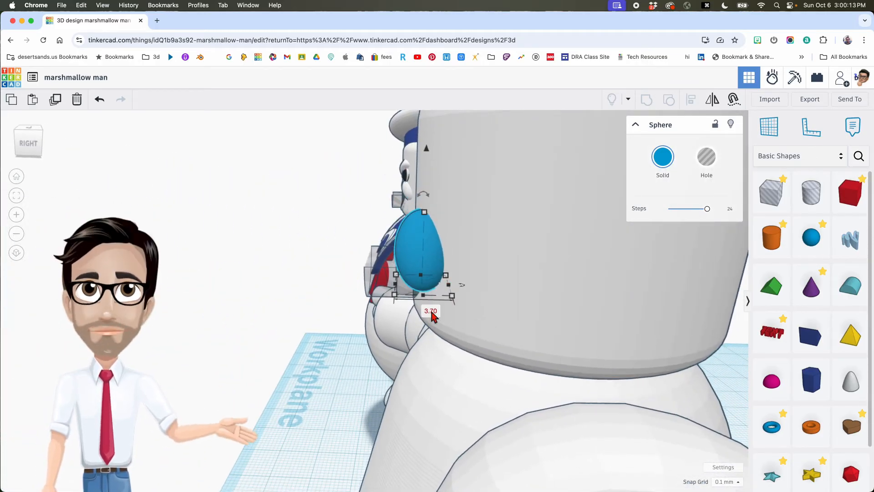
pyautogui.moveTo(463, 284); pyautogui.dragTo(547, 280)
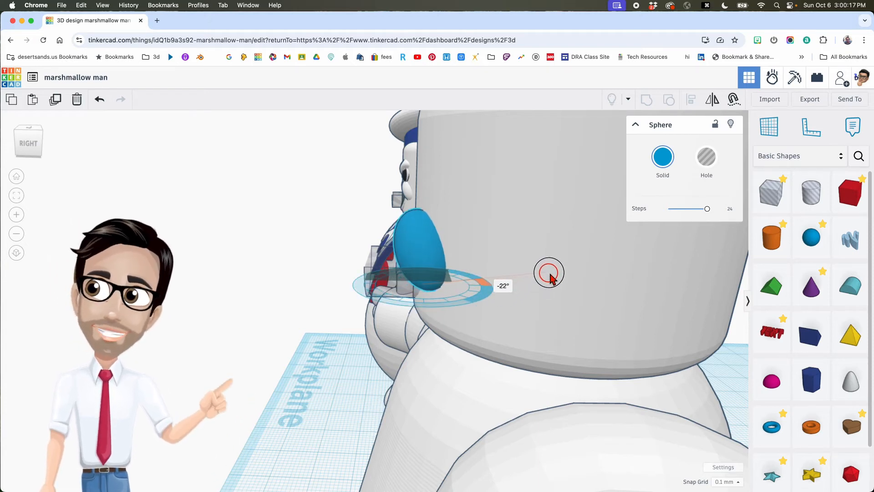
pyautogui.moveTo(550, 277); pyautogui.dragTo(474, 286)
# - Settle the eye's tilt at -22.5° and colour it white
pyautogui.moveTo(312, 269); pyautogui.dragTo(542, 258, button='right')
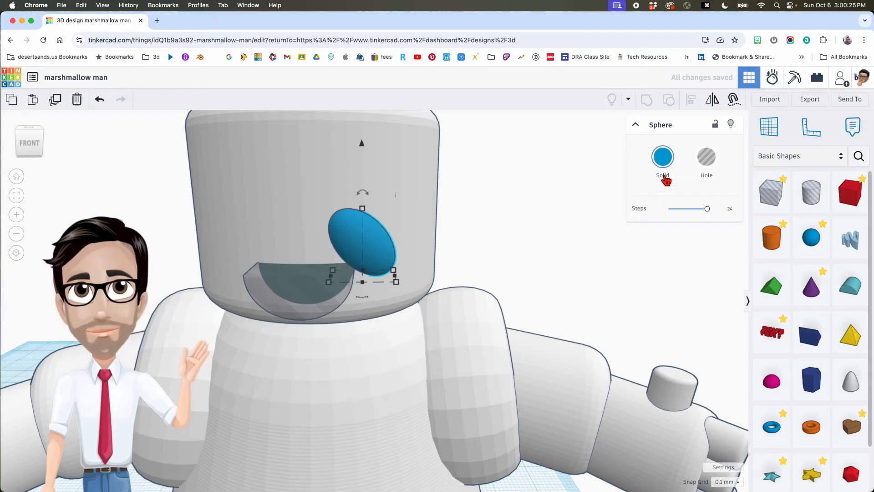
pyautogui.click(671, 160)
pyautogui.click(744, 233)
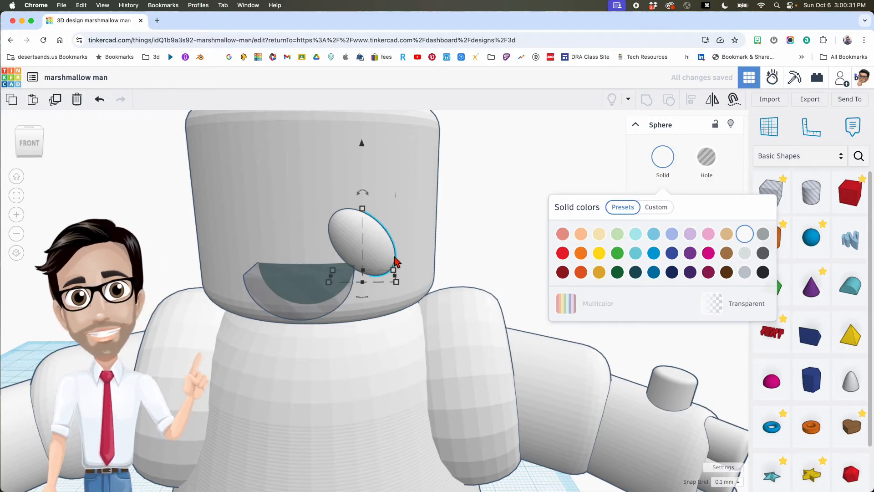
# - Nudge the eye up, left and 0.40 lower into place, then duplicate it
pyautogui.press('Up')
pyautogui.press('Up')
pyautogui.press('Up')
pyautogui.press('Up')
pyautogui.press('Up')
pyautogui.press('Up')
pyautogui.press('Up')
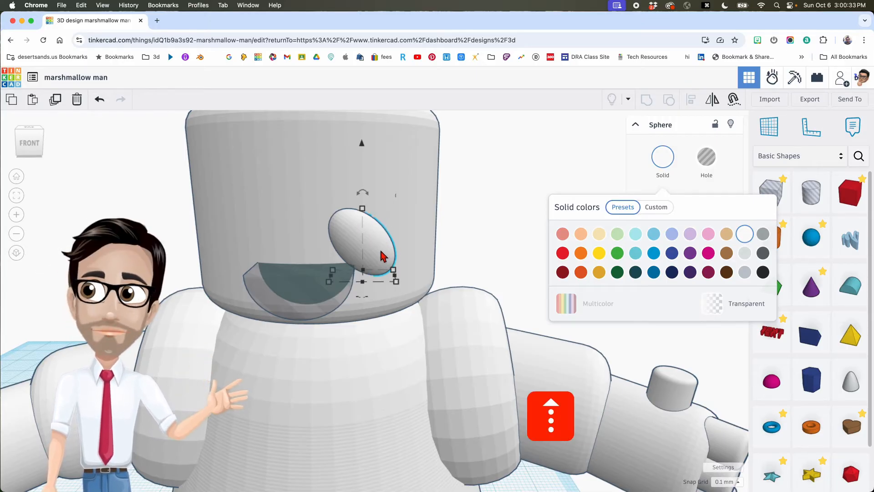
pyautogui.press('Up')
pyautogui.press('Up')
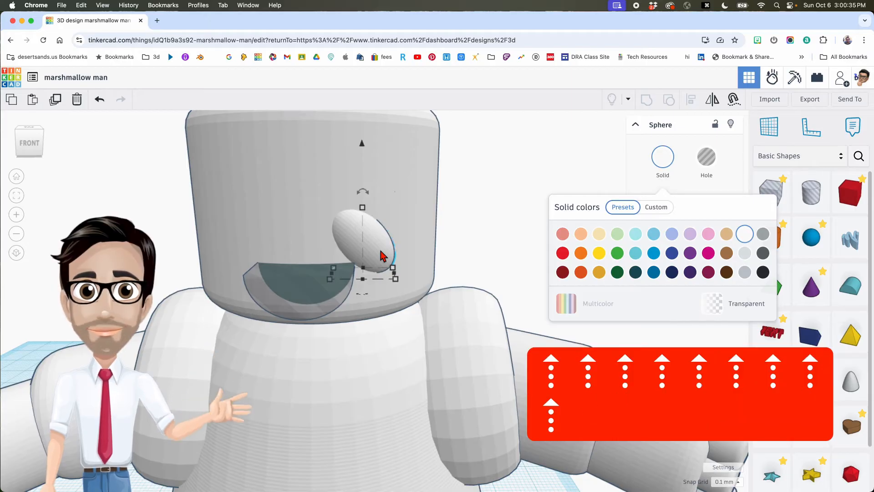
pyautogui.press('Left')
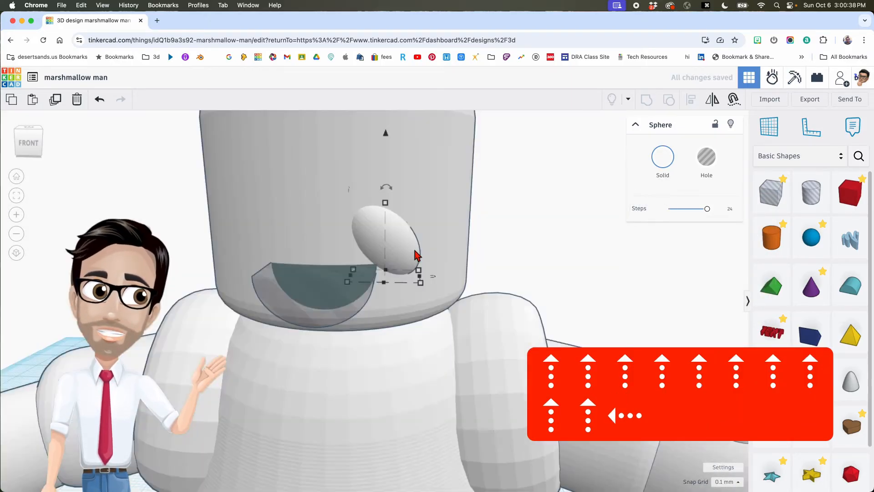
pyautogui.scroll(-5, 416, 253)
pyautogui.moveTo(424, 255); pyautogui.dragTo(603, 257, button='right')
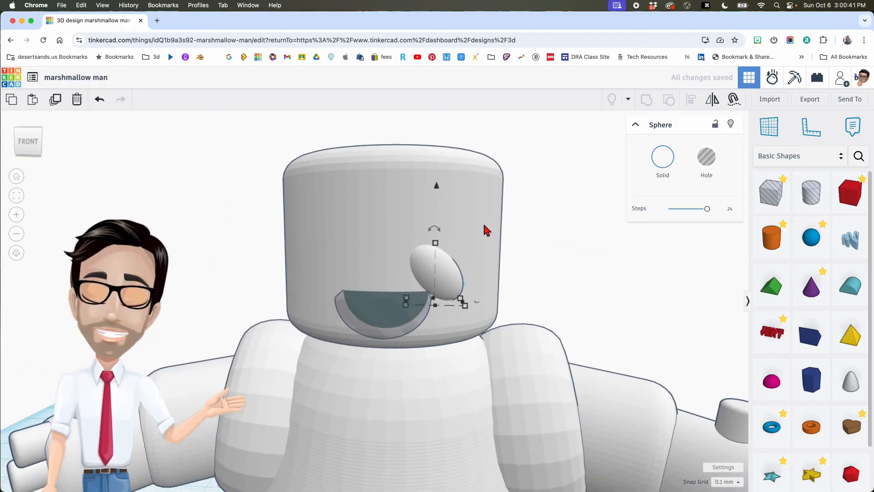
pyautogui.moveTo(437, 186); pyautogui.dragTo(437, 191)
pyautogui.press('Right')
pyautogui.press('Right')
pyautogui.press('Right')
pyautogui.press('Right')
pyautogui.press('Right')
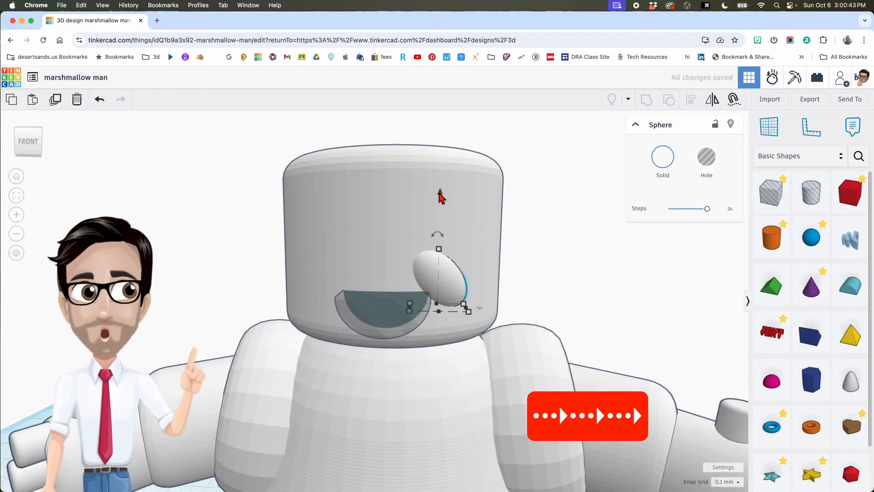
pyautogui.press('Left')
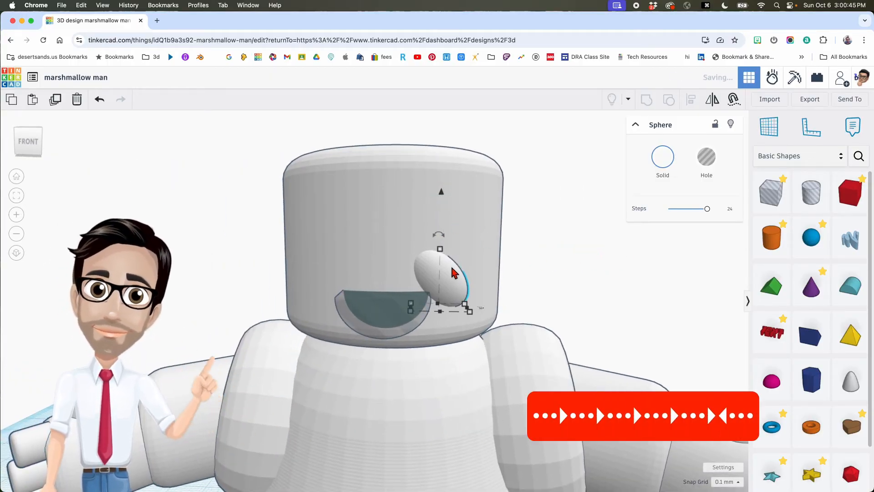
pyautogui.press('super+d')
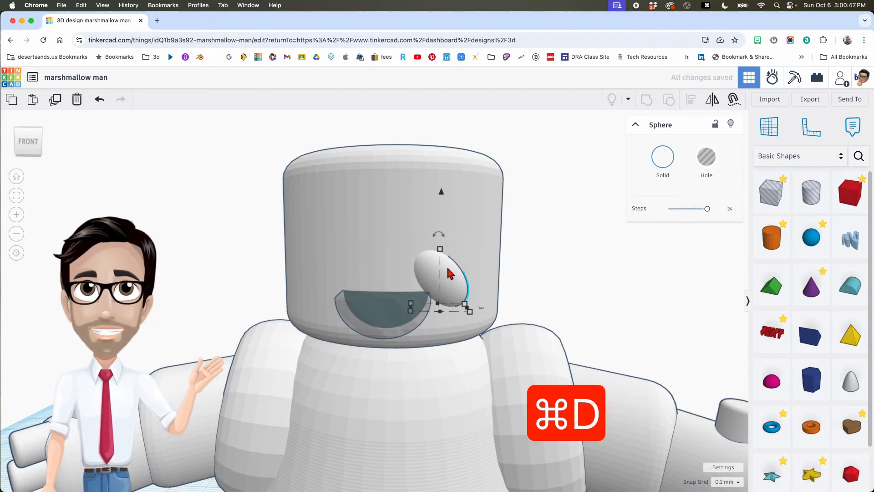
# - Mirror the copied eye left to right and slide it onto the left side
pyautogui.press('m')
pyautogui.click(452, 324)
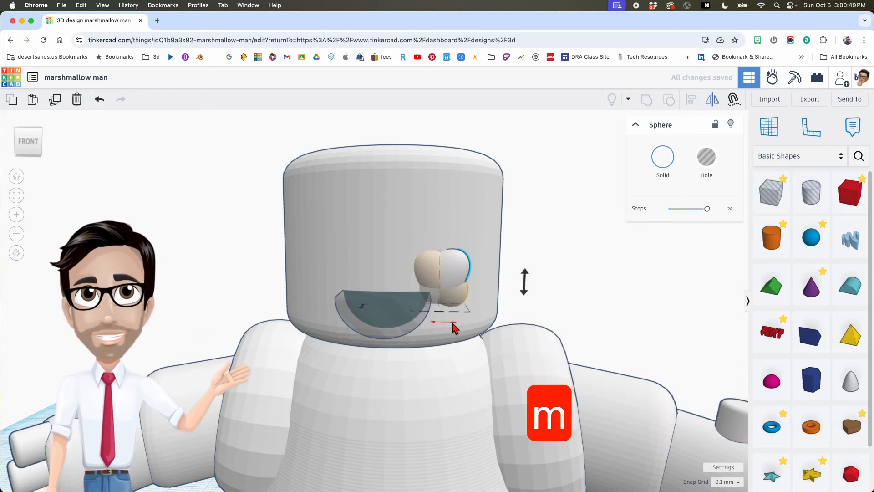
pyautogui.hotkey('shift', 'Left')
pyautogui.hotkey('shift', 'Left')
pyautogui.hotkey('shift', 'Left')
pyautogui.hotkey('shift', 'Left')
pyautogui.hotkey('shift', 'Left')
pyautogui.hotkey('shift', 'Left')
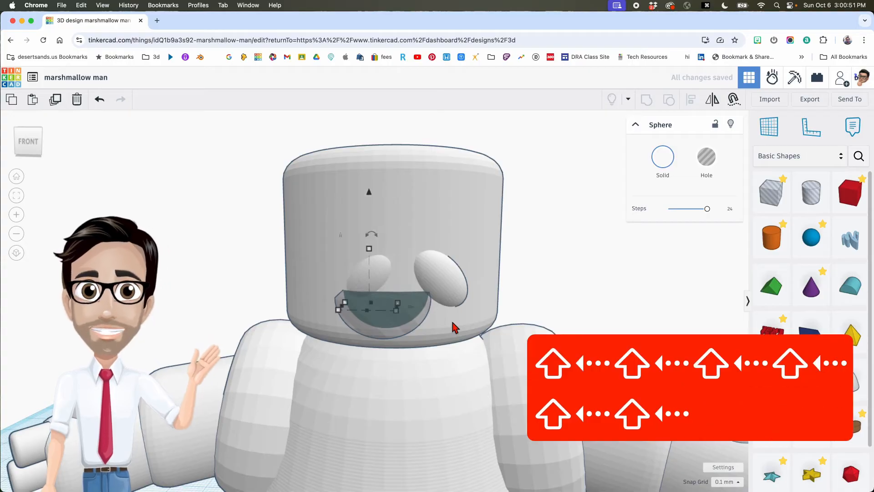
pyautogui.hotkey('shift', 'Left')
pyautogui.hotkey('shift', 'Left')
pyautogui.hotkey('shift', 'Left')
pyautogui.moveTo(451, 319)
pyautogui.mouseDown(button='right')
pyautogui.moveTo(492, 309)
pyautogui.moveTo(462, 312)
pyautogui.moveTo(466, 318)
pyautogui.mouseUp(button='right')
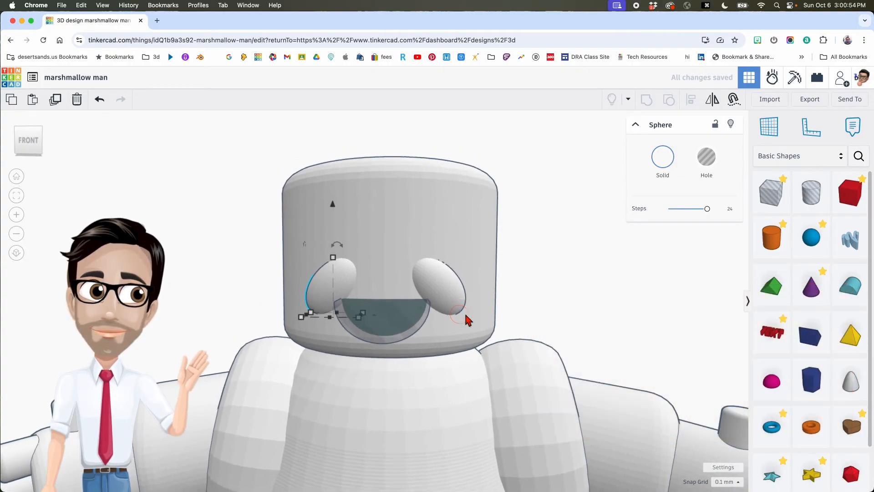
# - Push the Round Roof mouth back into the head
pyautogui.click(406, 319)
pyautogui.moveTo(406, 319)
pyautogui.mouseDown(button='right')
pyautogui.moveTo(419, 347)
pyautogui.moveTo(410, 321)
pyautogui.mouseUp(button='right')
pyautogui.press('Up')
pyautogui.press('Up')
pyautogui.press('Up')
pyautogui.press('Up')
pyautogui.press('Up')
pyautogui.press('Up')
pyautogui.press('Up')
pyautogui.press('Up')
pyautogui.press('Up')
pyautogui.press('Up')
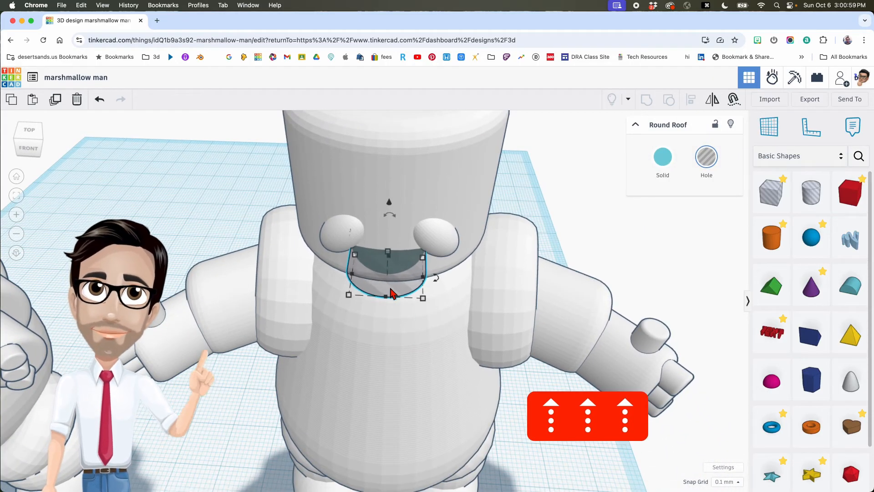
# - Add a Cylinder beside the figure and smooth it to 64 sides
pyautogui.moveTo(393, 291); pyautogui.dragTo(405, 248, button='right')
pyautogui.moveTo(510, 266); pyautogui.dragTo(458, 230, button='middle')
pyautogui.scroll(-5, 459, 235)
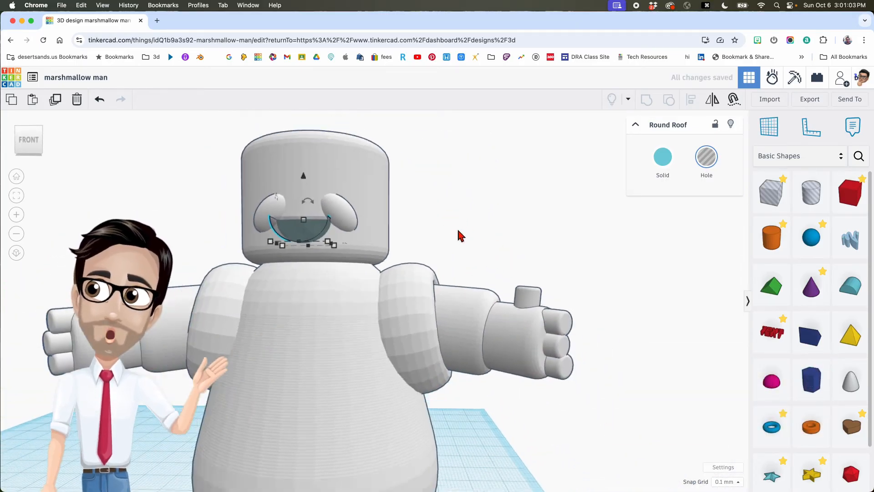
pyautogui.scroll(-2, 499, 288)
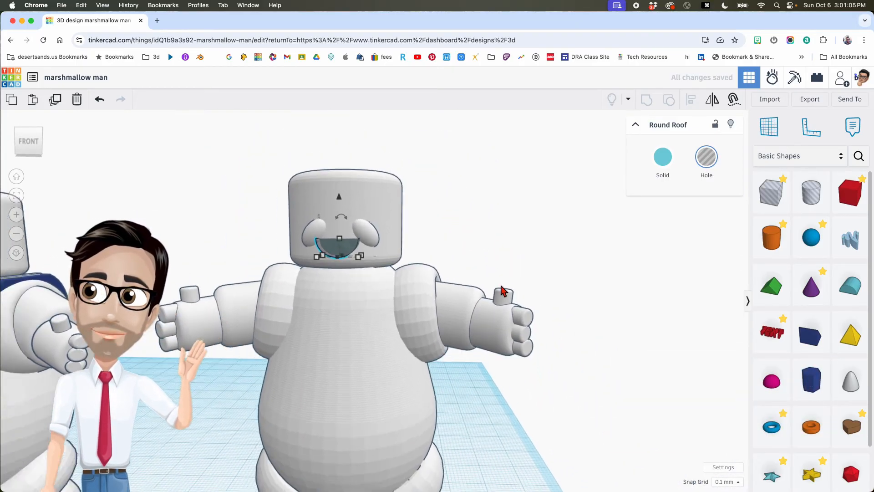
pyautogui.moveTo(562, 329); pyautogui.dragTo(536, 298, button='middle')
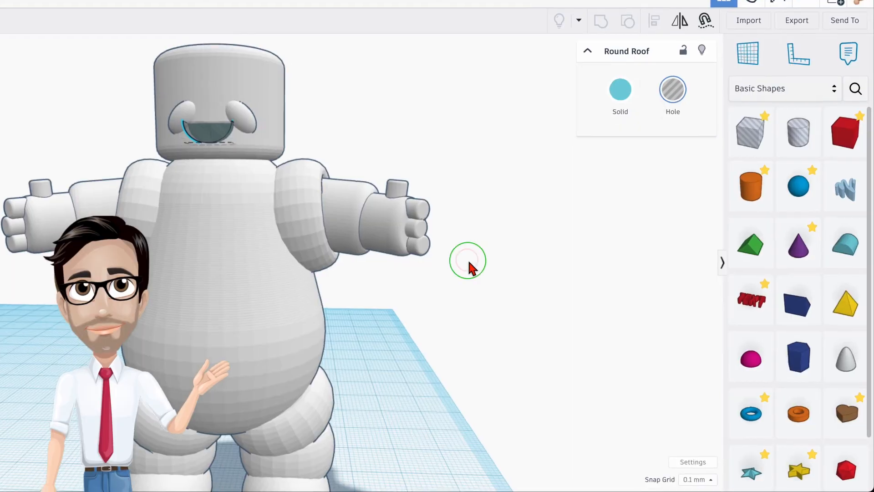
pyautogui.moveTo(469, 261); pyautogui.dragTo(472, 269, button='right')
pyautogui.moveTo(744, 173); pyautogui.dragTo(397, 432)
pyautogui.moveTo(613, 124); pyautogui.dragTo(657, 123)
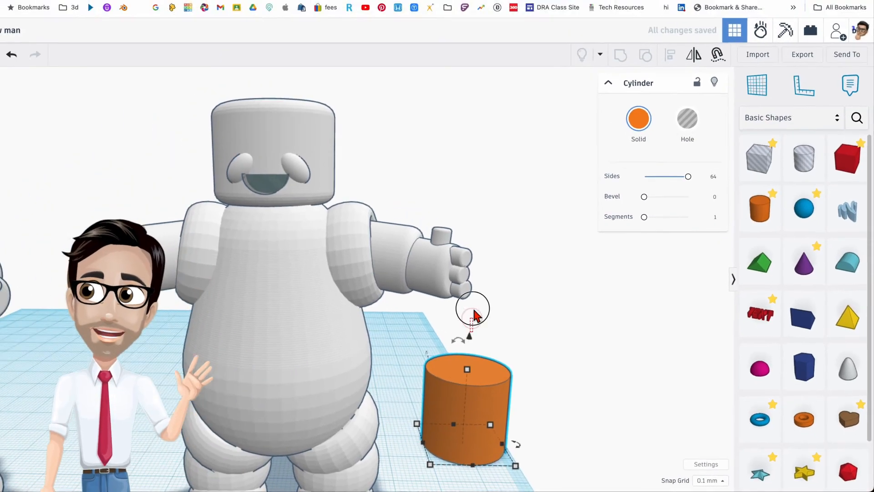
# - Lift the cylinder 51.50 off the workplane, move it toward the head and make it white
pyautogui.click(396, 254)
pyautogui.click(514, 395)
pyautogui.moveTo(511, 358); pyautogui.dragTo(493, 147)
pyautogui.moveTo(537, 239); pyautogui.dragTo(523, 219, button='right')
pyautogui.moveTo(523, 219); pyautogui.dragTo(433, 286)
pyautogui.click(675, 161)
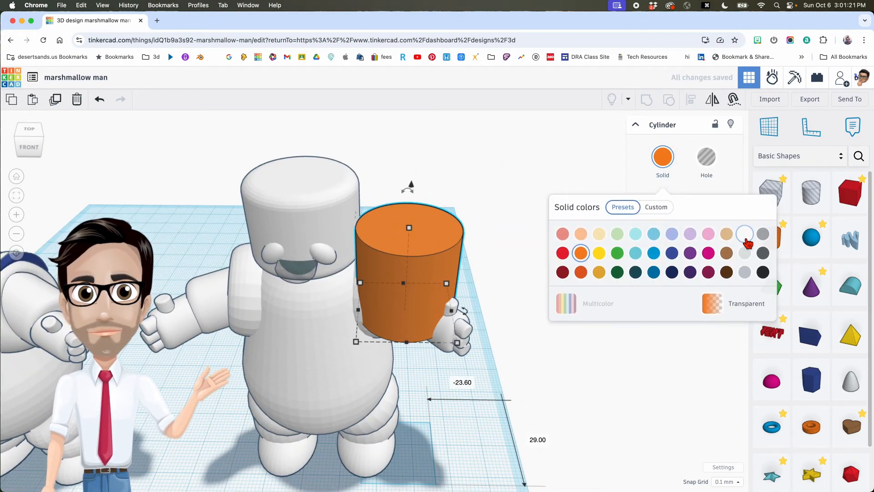
pyautogui.click(749, 242)
# - Rotate the cylinder 90° and size it to 4.00 × 4.00 × 3.30
pyautogui.moveTo(501, 252); pyautogui.dragTo(236, 196, button='right')
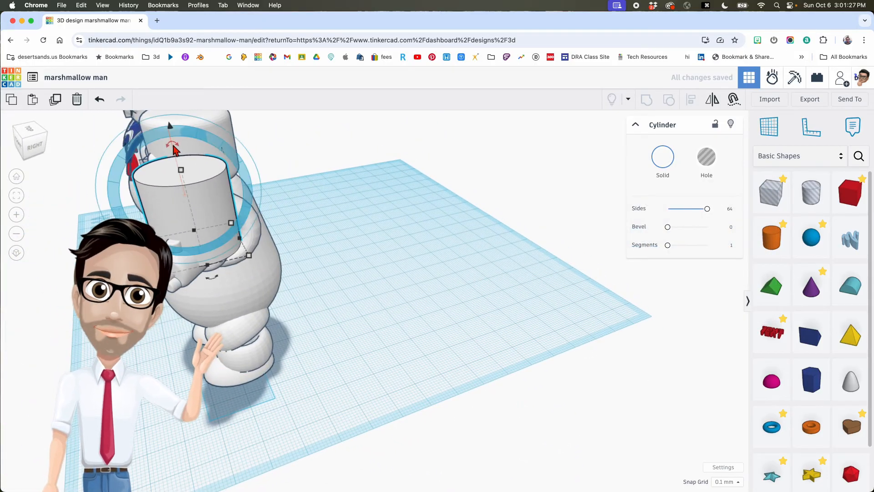
pyautogui.moveTo(171, 144); pyautogui.dragTo(123, 196)
pyautogui.moveTo(157, 199); pyautogui.dragTo(345, 227, button='right')
pyautogui.scroll(-2, 347, 228)
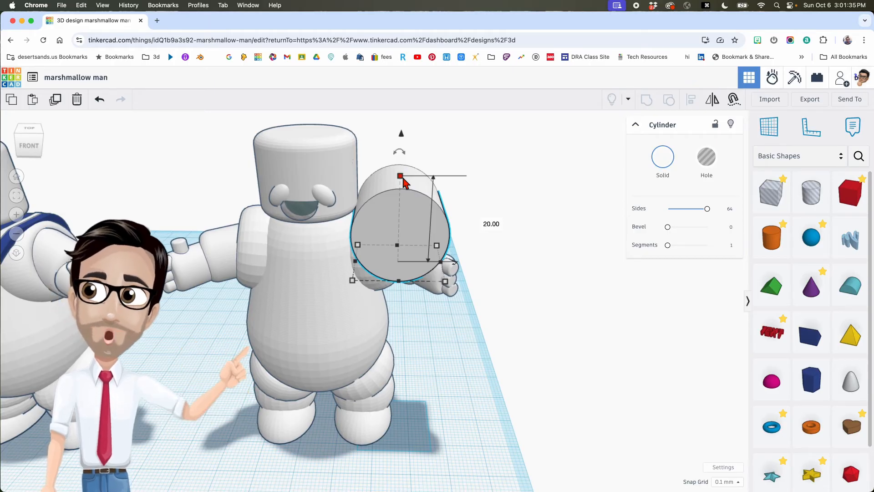
pyautogui.moveTo(403, 180); pyautogui.dragTo(398, 143)
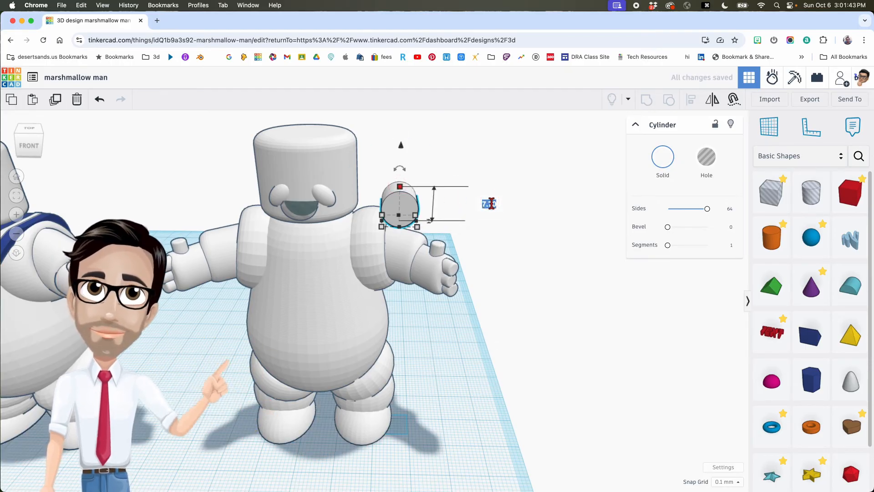
pyautogui.write('3.3')
pyautogui.press('Return')
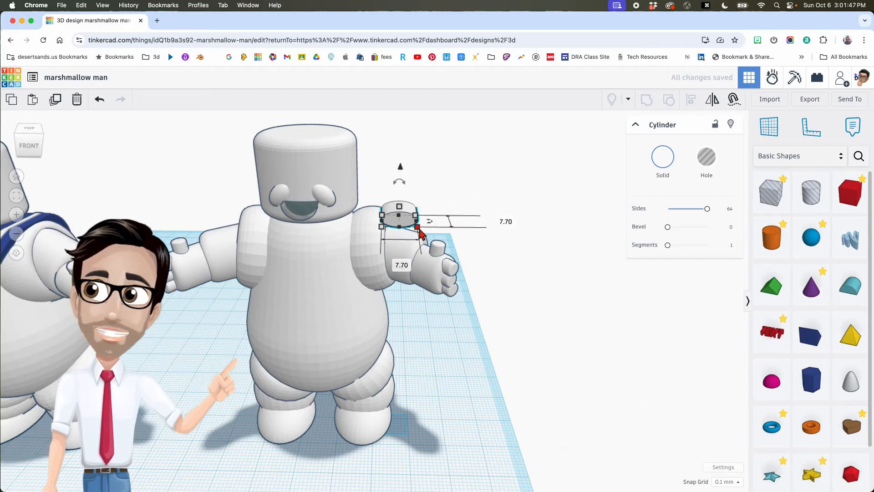
pyautogui.write('4')
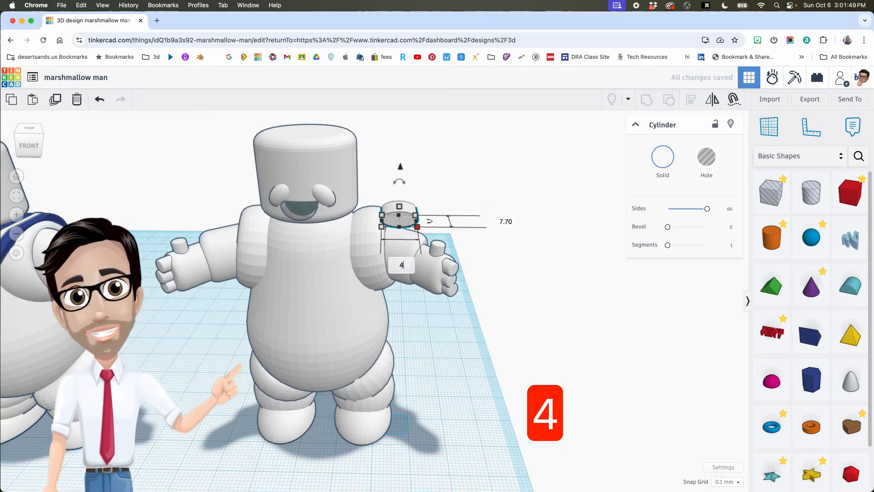
pyautogui.press('Return')
pyautogui.click(489, 221)
pyautogui.write('4')
pyautogui.press('Return')
# - Move the small cylinder under the face and raise it to 9.40
pyautogui.moveTo(395, 214); pyautogui.dragTo(321, 212)
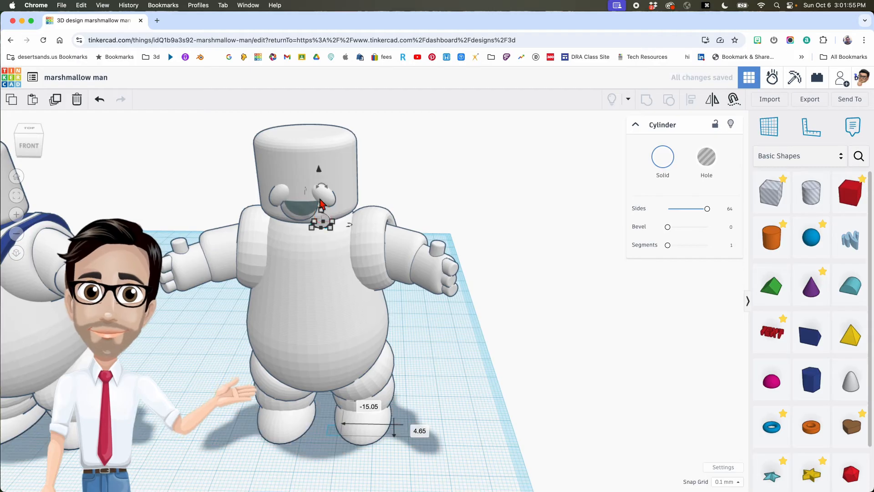
pyautogui.moveTo(320, 172); pyautogui.dragTo(314, 123)
pyautogui.moveTo(355, 196); pyautogui.dragTo(434, 195, button='middle')
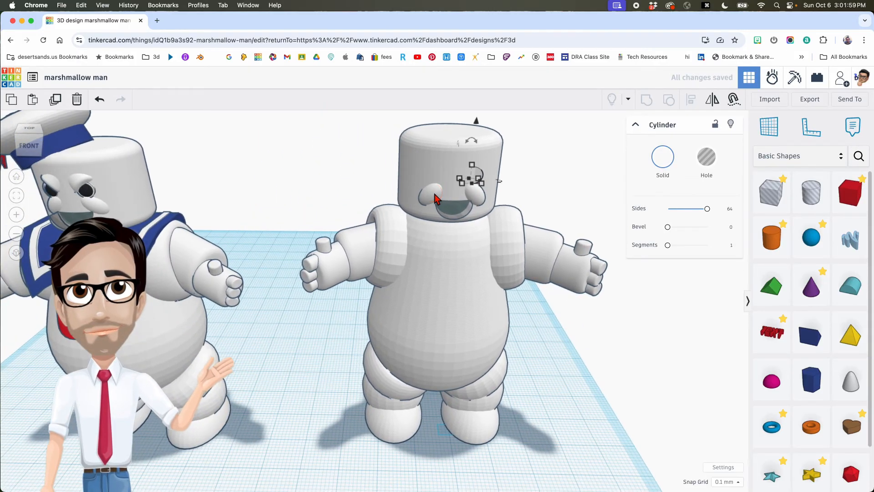
pyautogui.scroll(6, 489, 203)
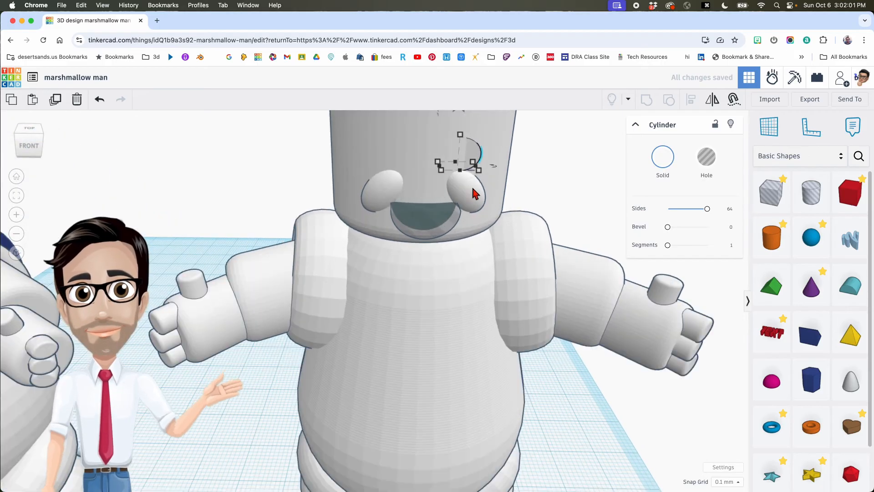
pyautogui.scroll(3, 448, 230)
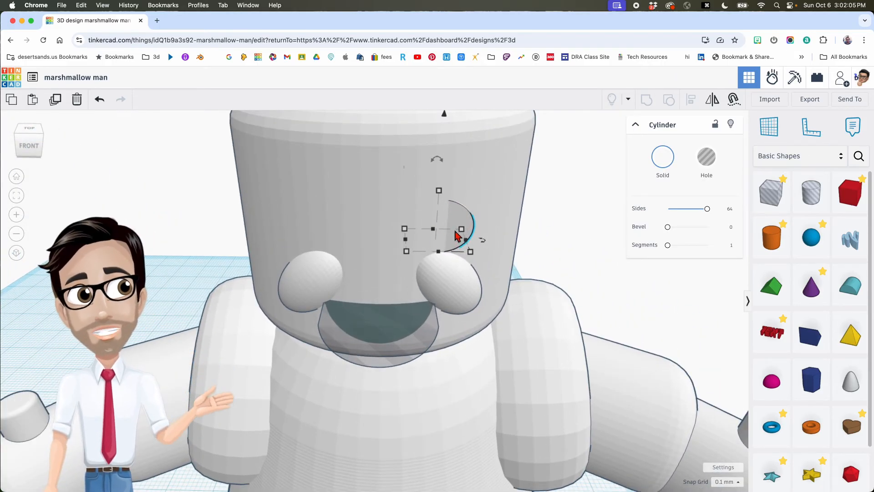
pyautogui.moveTo(501, 255); pyautogui.dragTo(492, 275, button='right')
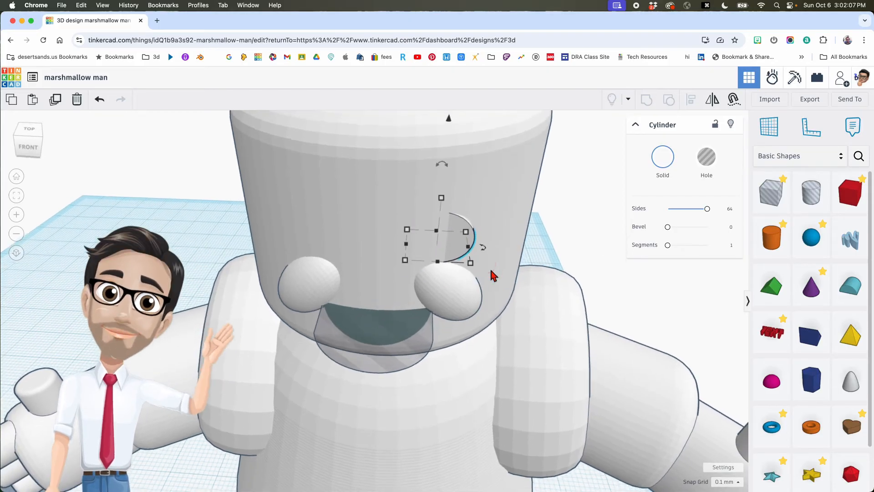
# - Tilt the cylinder 13°, undo the accidental head change, and lower it slightly
pyautogui.moveTo(483, 253)
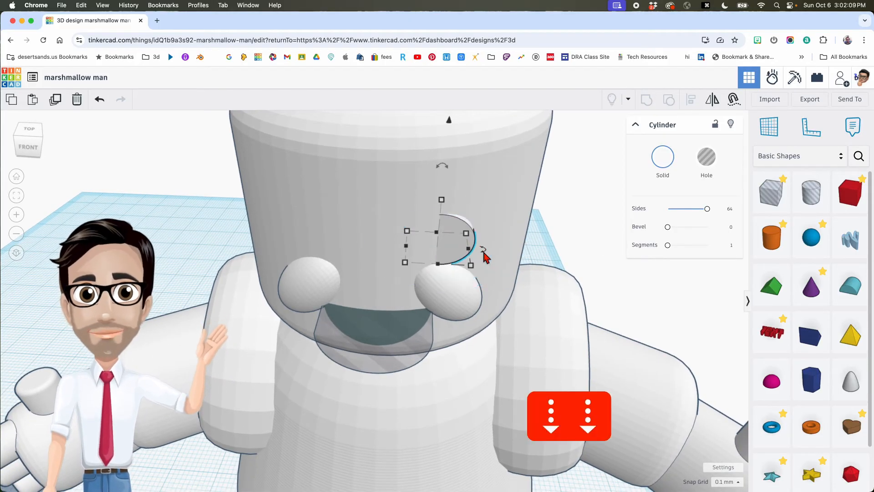
pyautogui.moveTo(485, 253); pyautogui.dragTo(532, 244)
pyautogui.moveTo(528, 250); pyautogui.dragTo(510, 234, button='right')
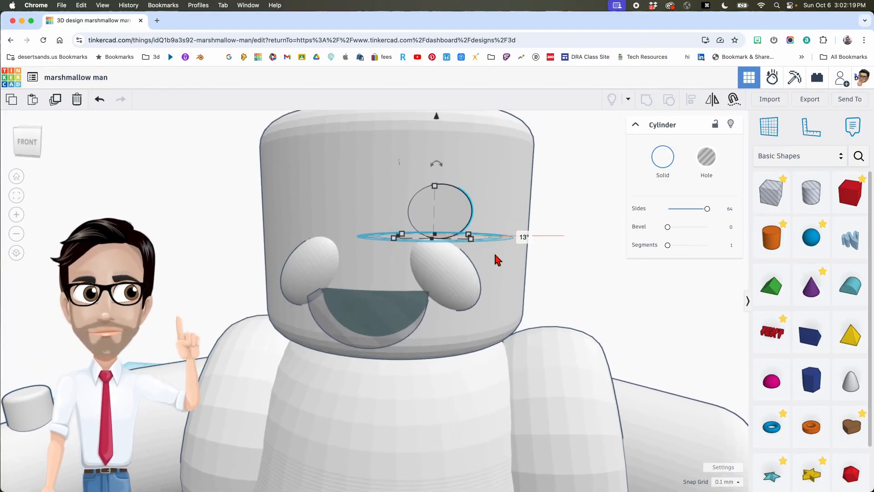
pyautogui.scroll(-5, 246, 319)
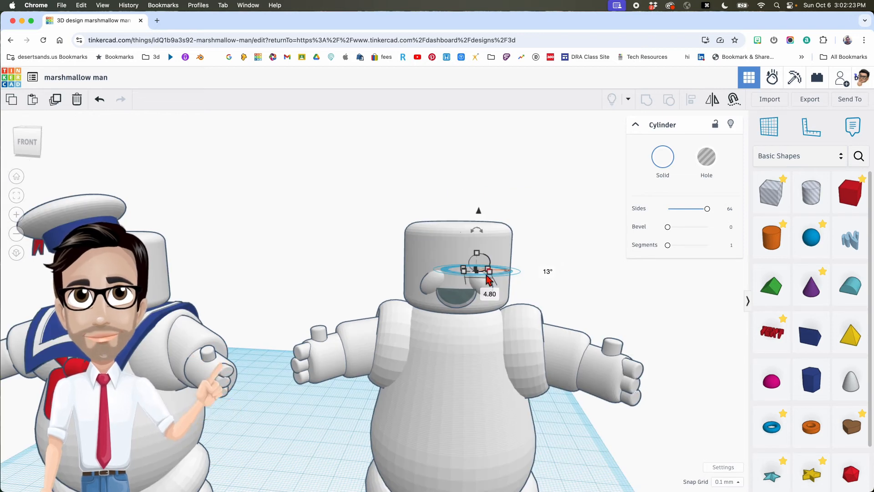
pyautogui.scroll(5, 491, 260)
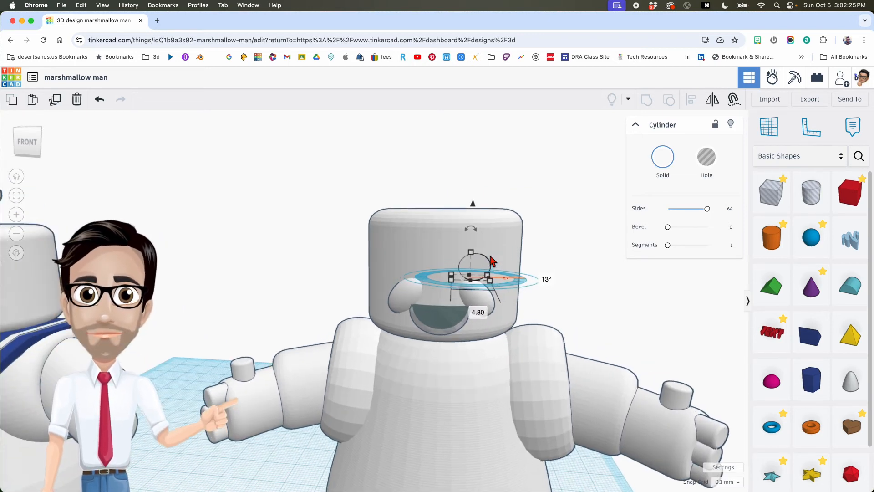
pyautogui.click(456, 184)
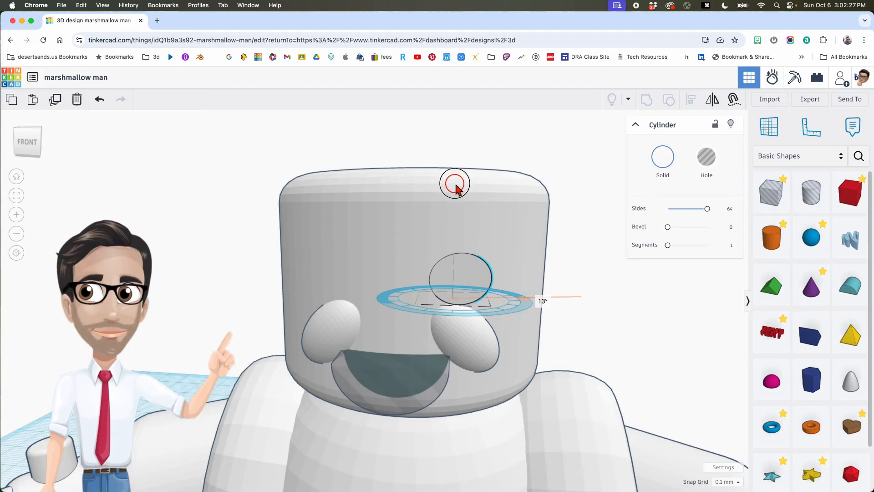
pyautogui.press('super+z')
pyautogui.press('super+z')
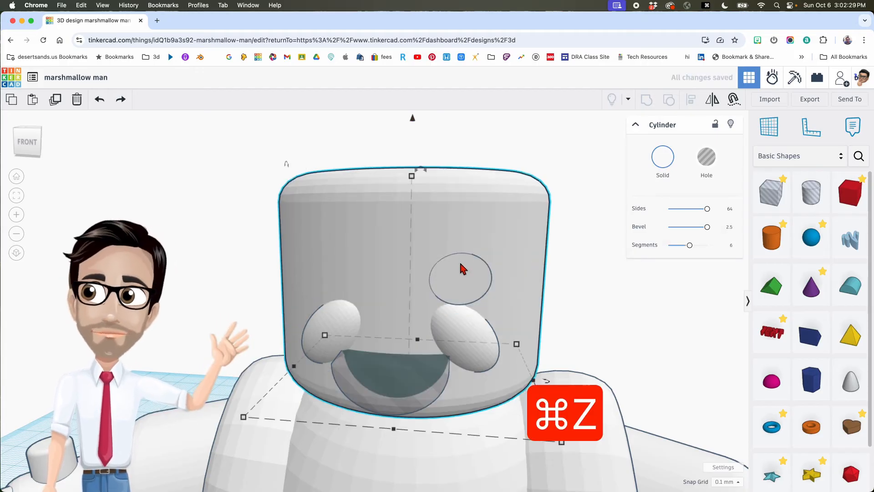
pyautogui.click(457, 180)
pyautogui.moveTo(456, 184); pyautogui.dragTo(455, 189)
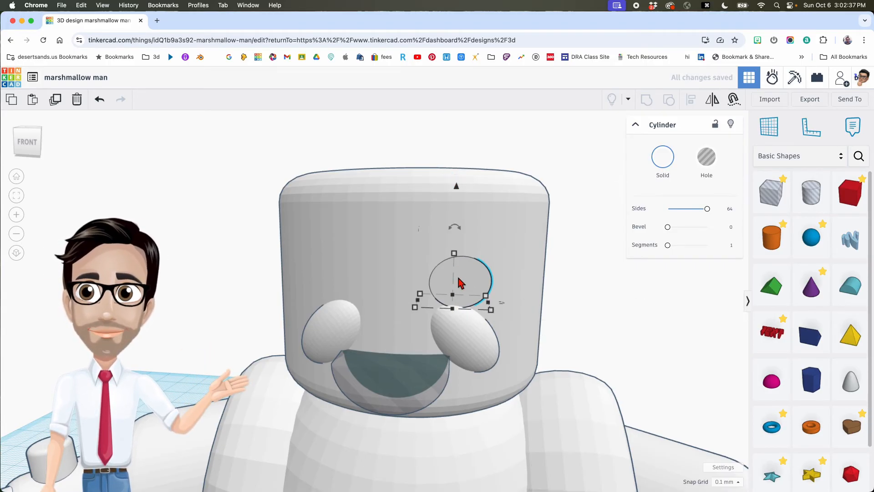
# - Duplicate and mirror the tilted cylinder, then delete the trial copy
pyautogui.press('super+d')
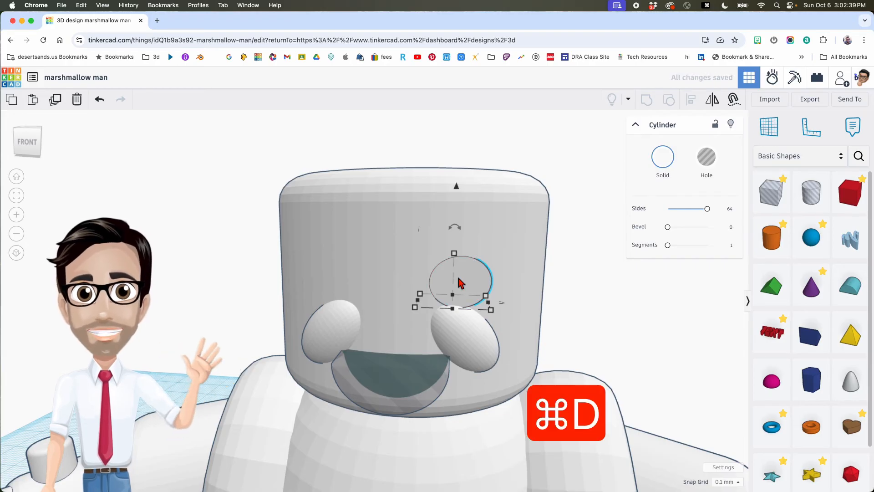
pyautogui.press('m')
pyautogui.click(452, 325)
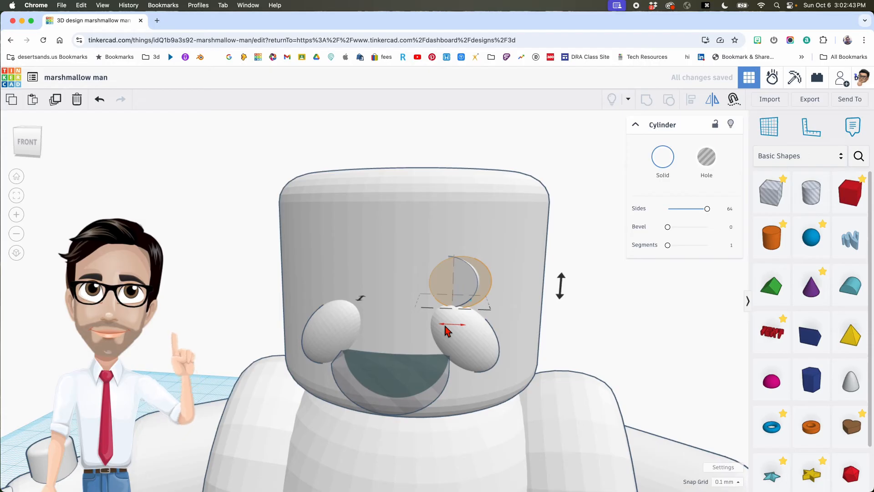
pyautogui.press('Delete')
# - Add a Sphere beside the marshmallow man and colour it black
pyautogui.scroll(-10, 445, 330)
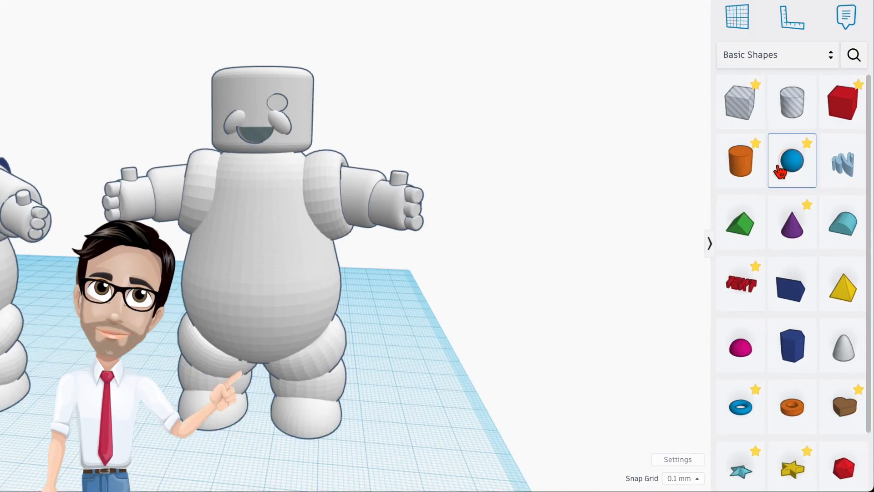
pyautogui.moveTo(780, 171); pyautogui.dragTo(415, 413)
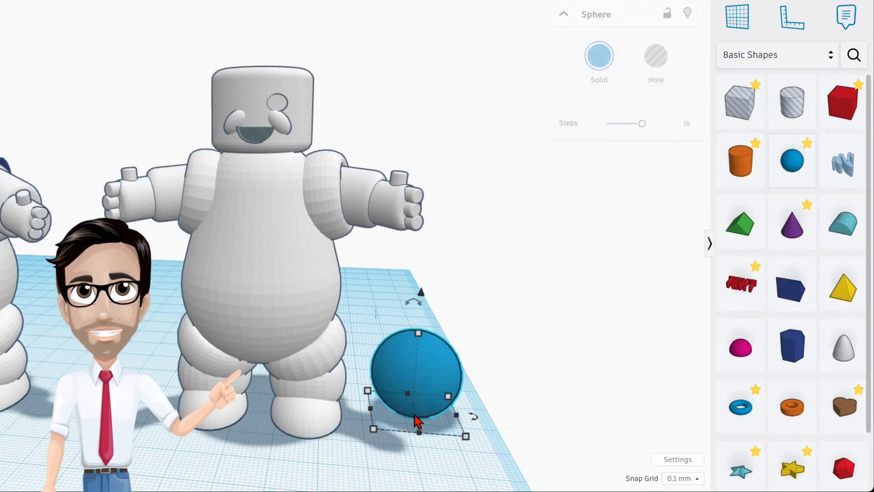
pyautogui.click(601, 63)
pyautogui.click(729, 205)
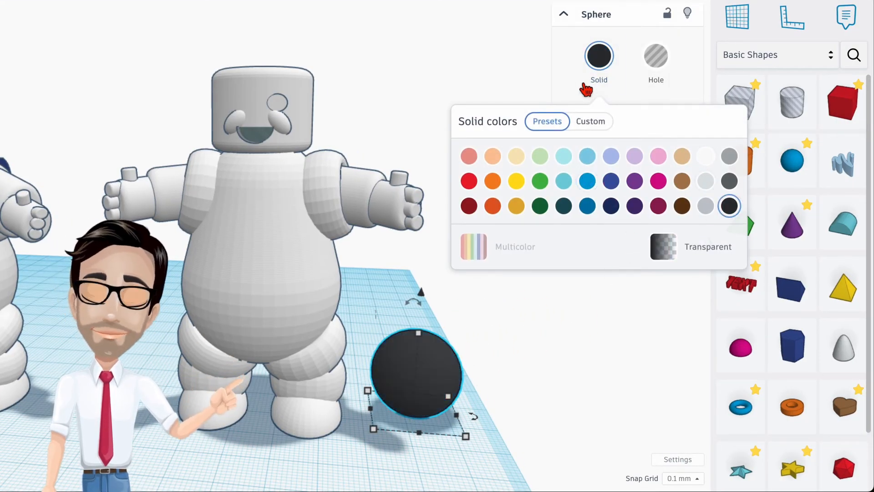
# - Make the new sphere black with 24 steps, resize it to 3.7, and lift it to head level
pyautogui.click(595, 68)
pyautogui.moveTo(643, 126); pyautogui.dragTo(676, 125)
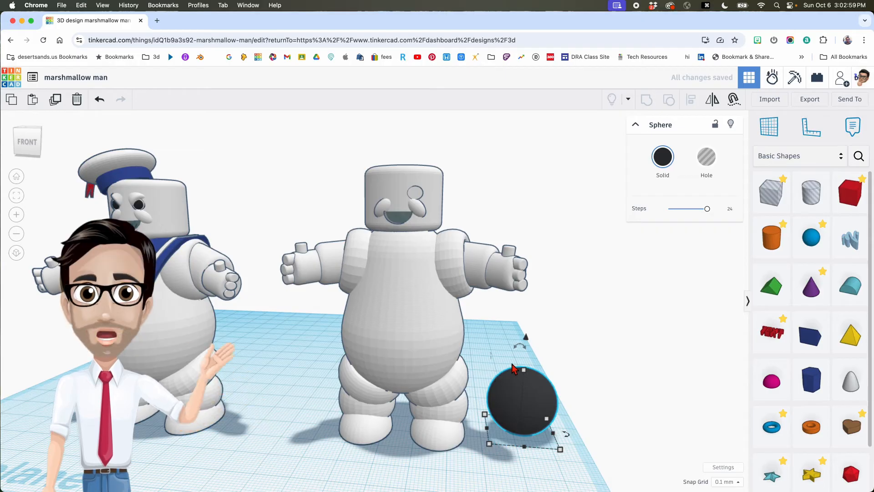
pyautogui.keyDown('shift'); pyautogui.moveTo(524, 375); pyautogui.dragTo(589, 421); pyautogui.keyUp('shift')
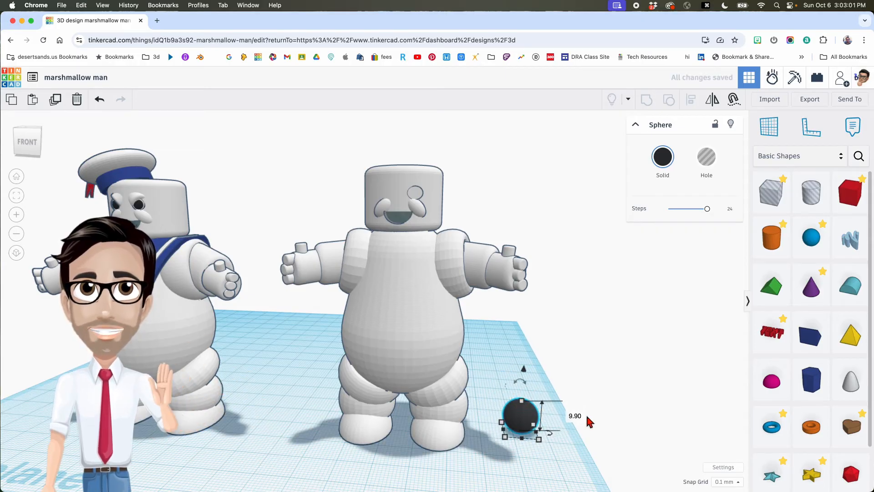
pyautogui.write('3.7')
pyautogui.press('Return')
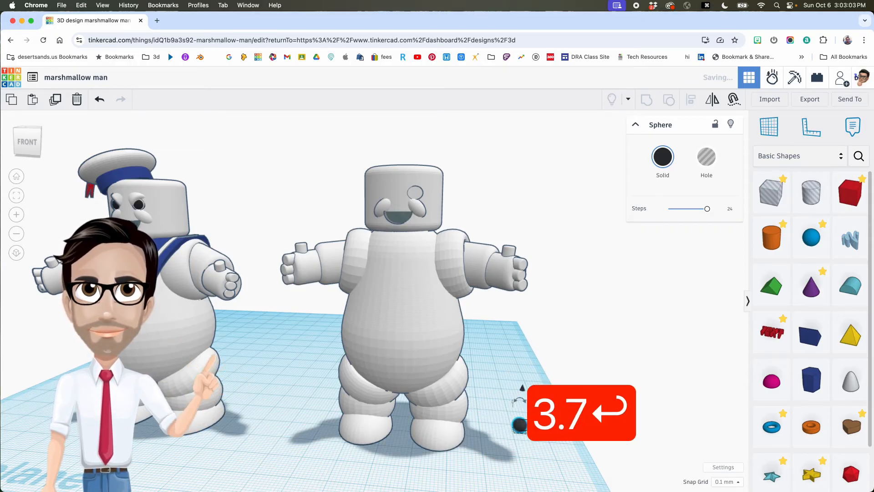
pyautogui.moveTo(522, 387); pyautogui.dragTo(516, 182)
pyautogui.moveTo(551, 246); pyautogui.dragTo(553, 312, button='right')
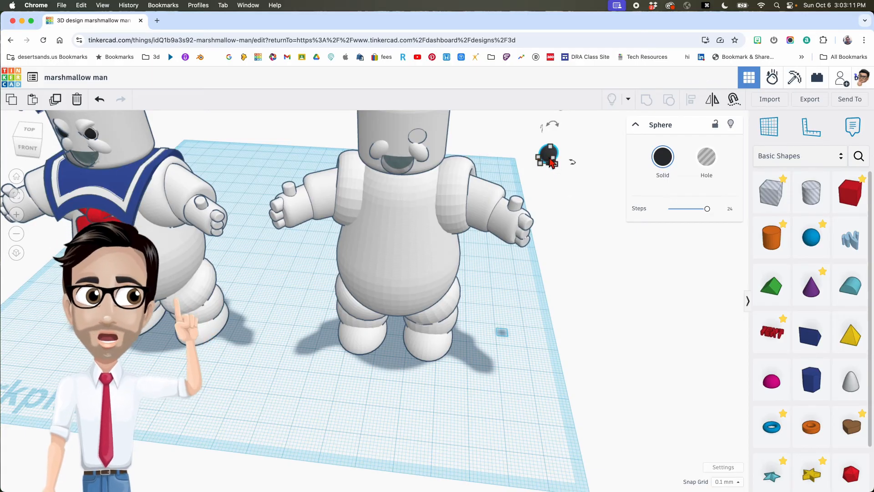
# - Move the black sphere onto the man's face and raise it to eye height
pyautogui.scroll(4, 549, 163)
pyautogui.moveTo(545, 155); pyautogui.dragTo(321, 159)
pyautogui.moveTo(327, 159); pyautogui.dragTo(360, 218, button='right')
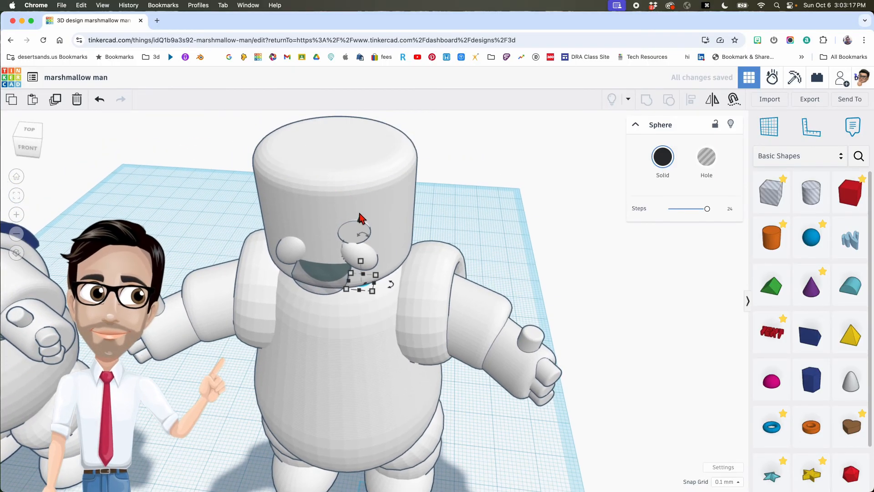
pyautogui.moveTo(360, 223); pyautogui.dragTo(357, 170)
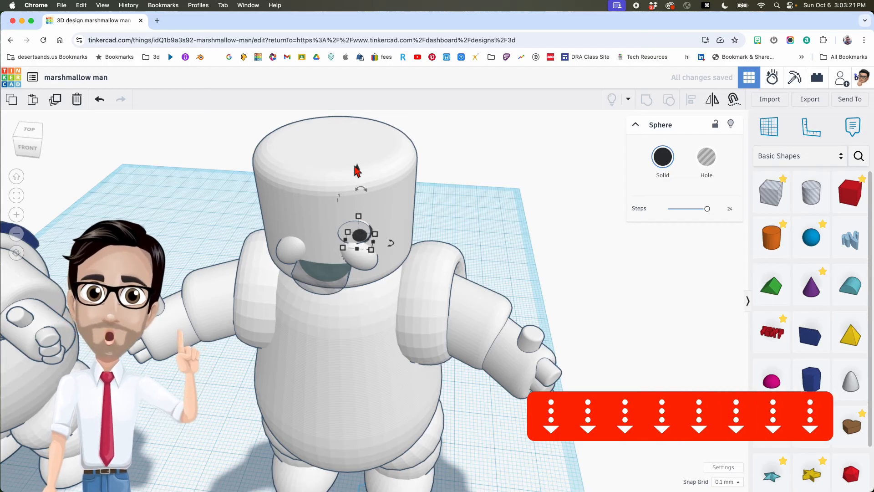
# - Nudge the pupil forward into the white eye disc above the right cheek and zoom in
pyautogui.press('Left')
pyautogui.press('Left')
pyautogui.press('Left')
pyautogui.press('Left')
pyautogui.press('Left')
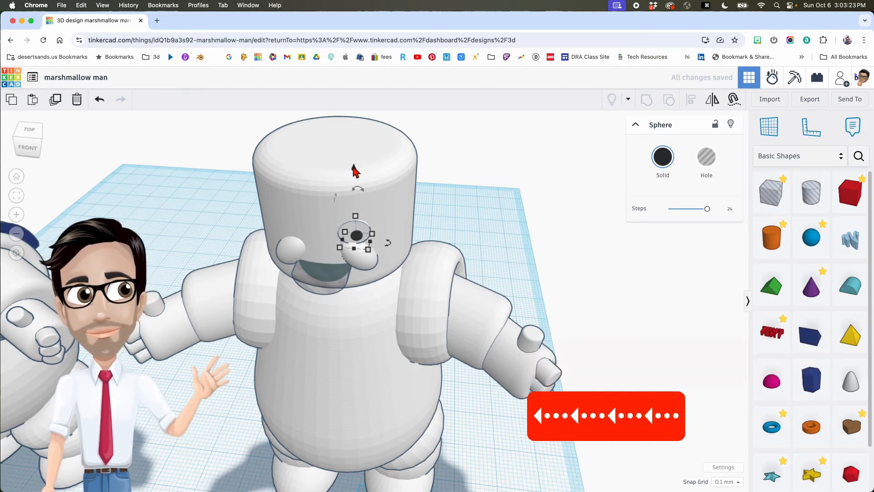
pyautogui.press('Down')
pyautogui.press('Down')
pyautogui.press('Down')
pyautogui.press('Down')
pyautogui.moveTo(375, 196)
pyautogui.mouseDown(button='right')
pyautogui.moveTo(383, 171)
pyautogui.moveTo(367, 192)
pyautogui.mouseUp(button='right')
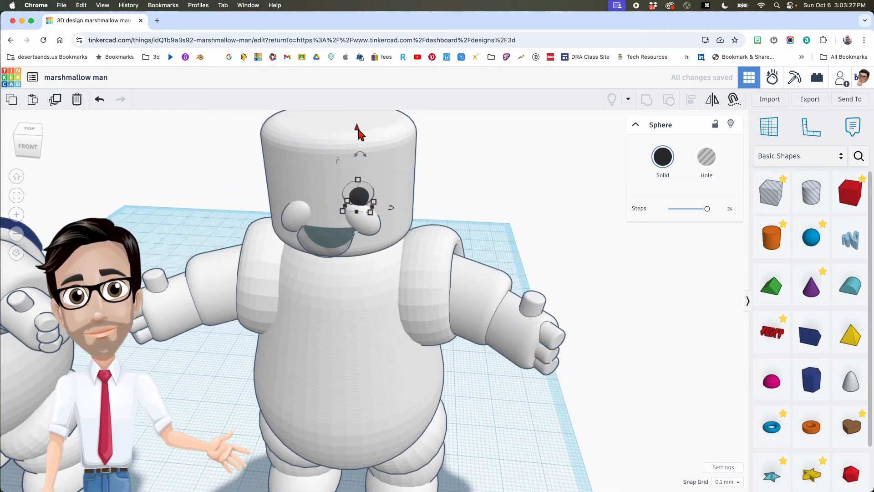
pyautogui.moveTo(358, 129); pyautogui.dragTo(358, 127)
pyautogui.press('Down')
pyautogui.press('Down')
pyautogui.press('Down')
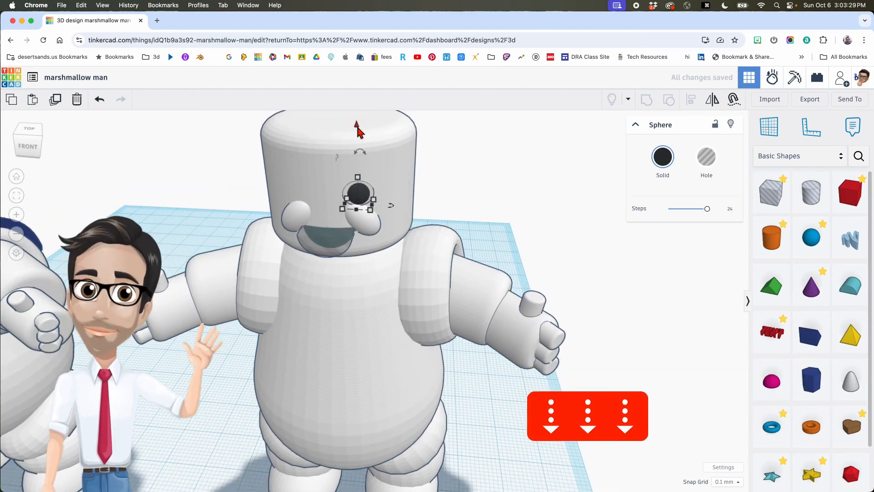
pyautogui.moveTo(382, 177)
pyautogui.mouseDown(button='right')
pyautogui.moveTo(386, 167)
pyautogui.moveTo(390, 198)
pyautogui.moveTo(391, 168)
pyautogui.mouseUp(button='right')
pyautogui.press('Down')
pyautogui.press('Up')
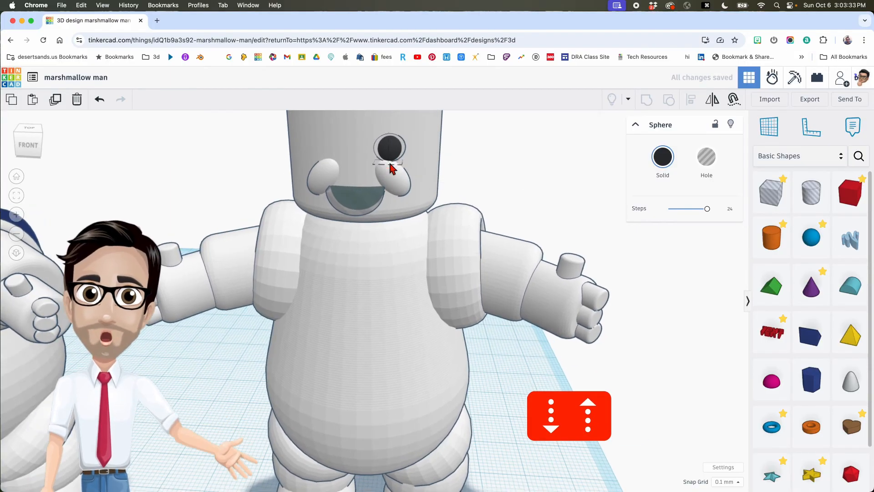
pyautogui.moveTo(390, 164); pyautogui.dragTo(388, 192, button='middle')
pyautogui.scroll(5, 389, 206)
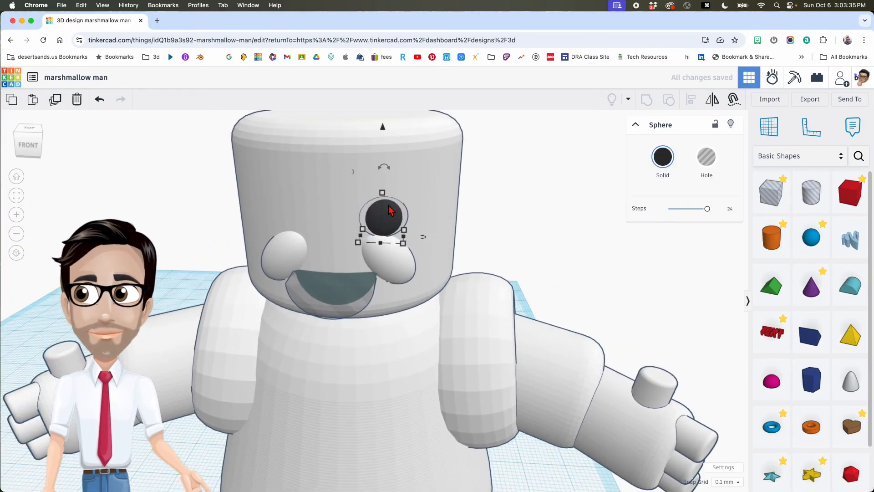
pyautogui.scroll(3, 389, 210)
pyautogui.scroll(2, 395, 224)
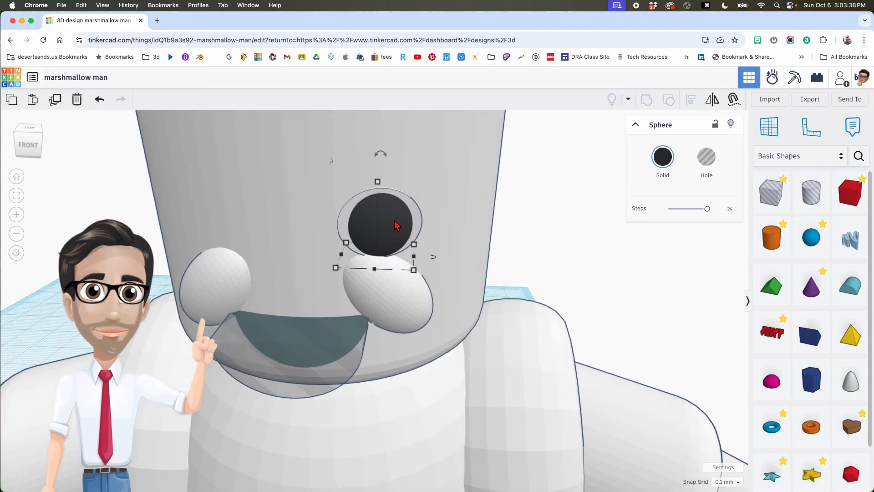
# - Duplicate the pupil with its eye disc, mirror the copy, and shift it over the left eye
pyautogui.keyDown('shift'); pyautogui.click(344, 225); pyautogui.keyUp('shift')
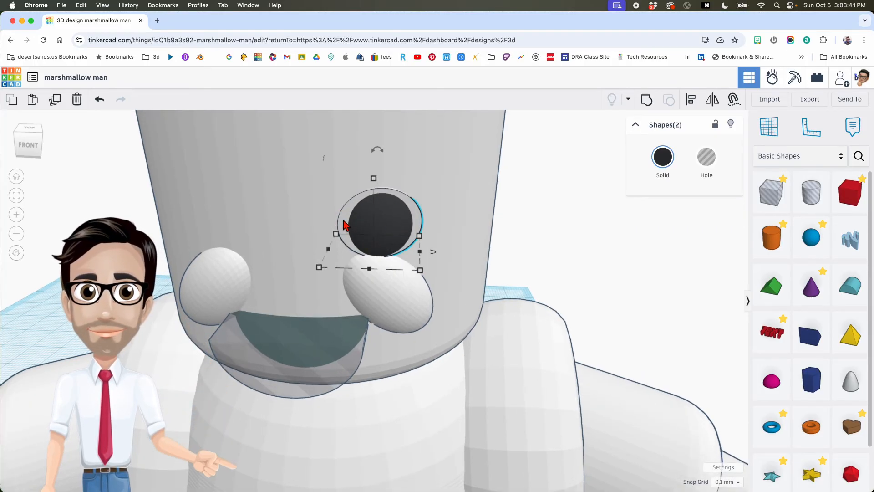
pyautogui.press('cmd+d')
pyautogui.press('m')
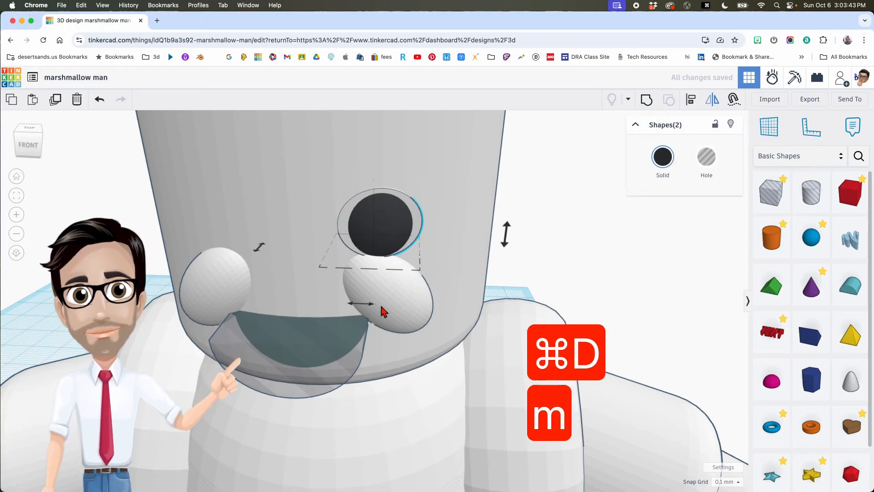
pyautogui.click(360, 303)
pyautogui.hotkey('shift', 'Left')
pyautogui.hotkey('shift', 'Left')
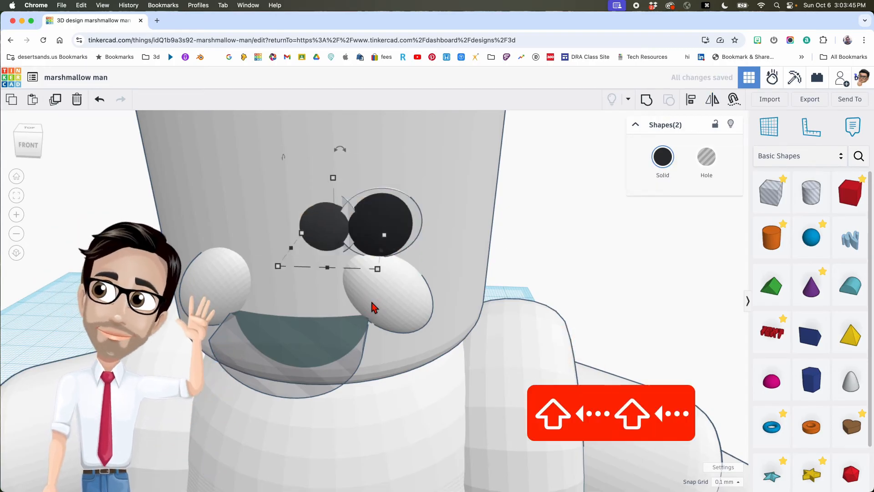
pyautogui.hotkey('shift', 'Left')
pyautogui.hotkey('shift', 'Left')
pyautogui.hotkey('shift', 'Left')
pyautogui.hotkey('shift', 'Left')
pyautogui.hotkey('shift', 'Left')
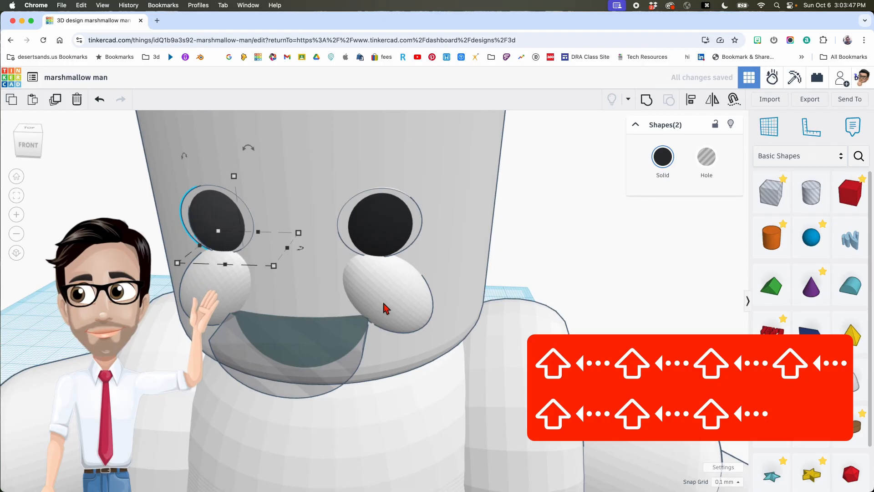
pyautogui.scroll(-5, 412, 288)
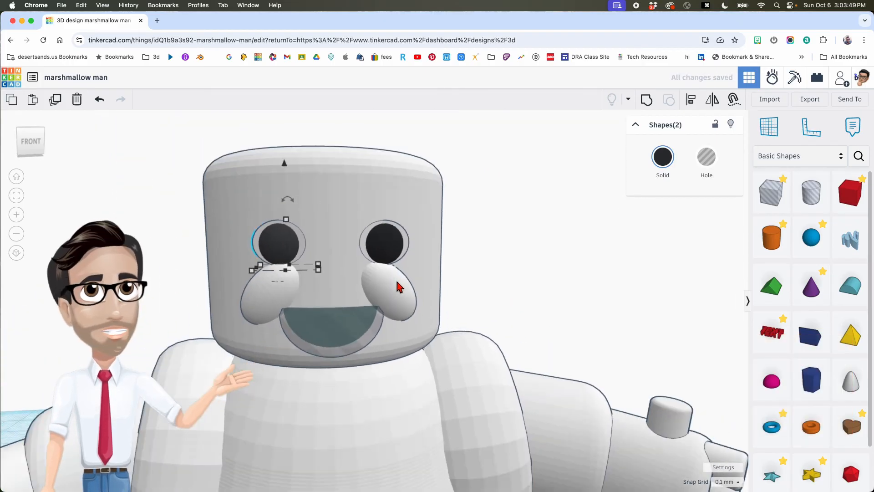
pyautogui.scroll(-5, 397, 282)
pyautogui.moveTo(462, 285); pyautogui.dragTo(447, 250, button='right')
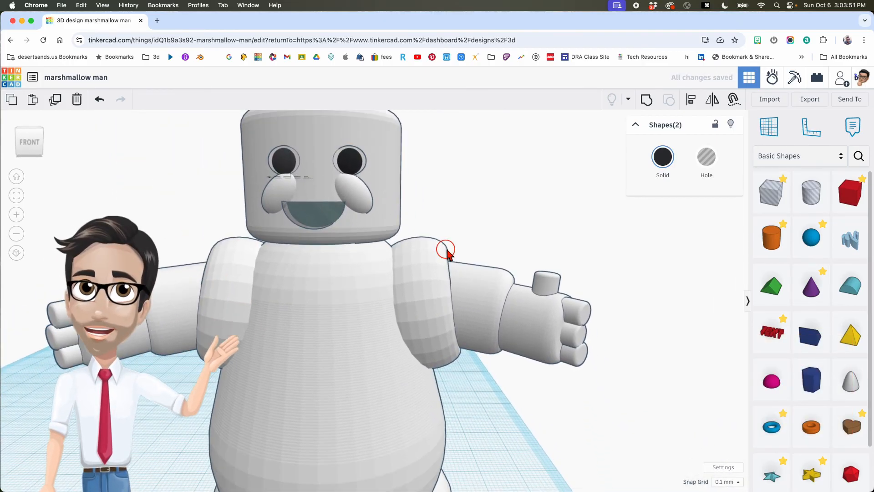
pyautogui.scroll(-8, 468, 370)
pyautogui.scroll(4, 460, 335)
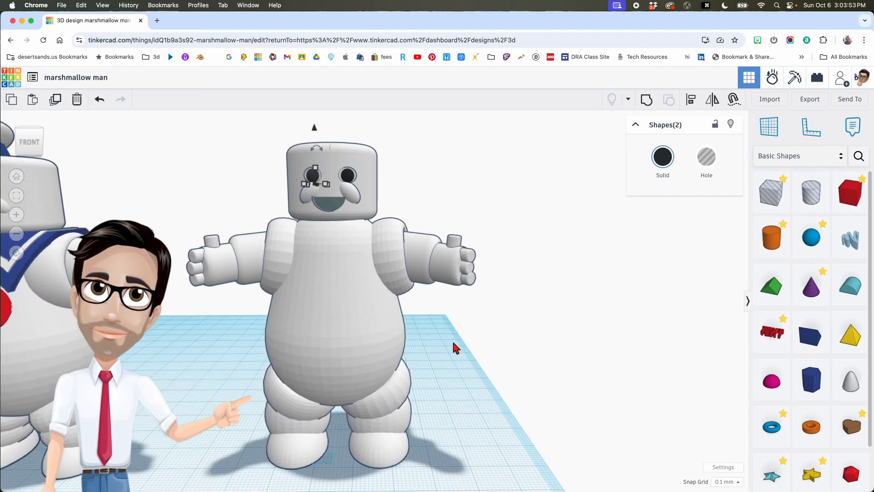
# - Add a cylinder beside the man and give it 64 sides and a 2.5 bevel
pyautogui.click(456, 348)
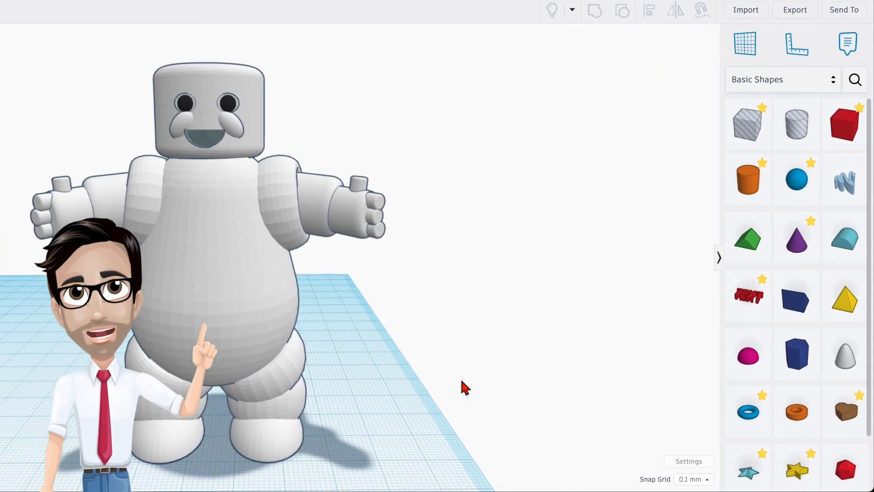
pyautogui.moveTo(752, 180); pyautogui.dragTo(359, 419)
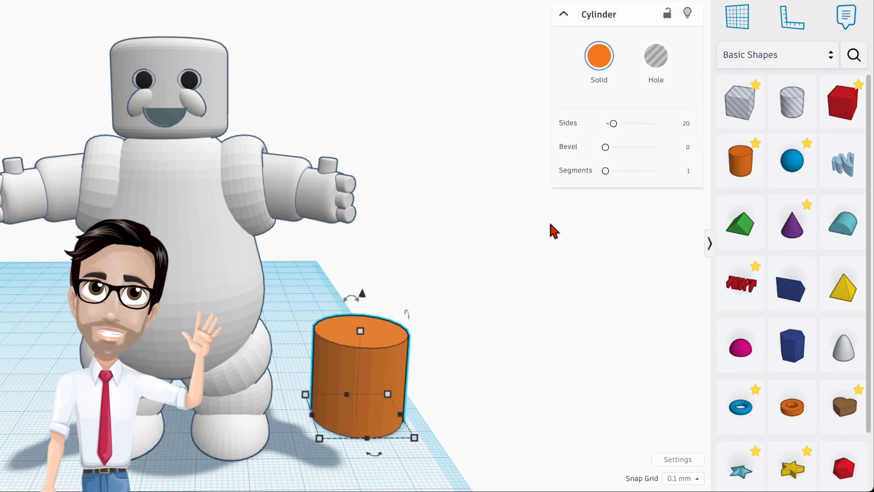
pyautogui.moveTo(614, 124); pyautogui.dragTo(717, 124)
pyautogui.moveTo(613, 124); pyautogui.dragTo(701, 125)
pyautogui.moveTo(601, 149); pyautogui.dragTo(706, 164)
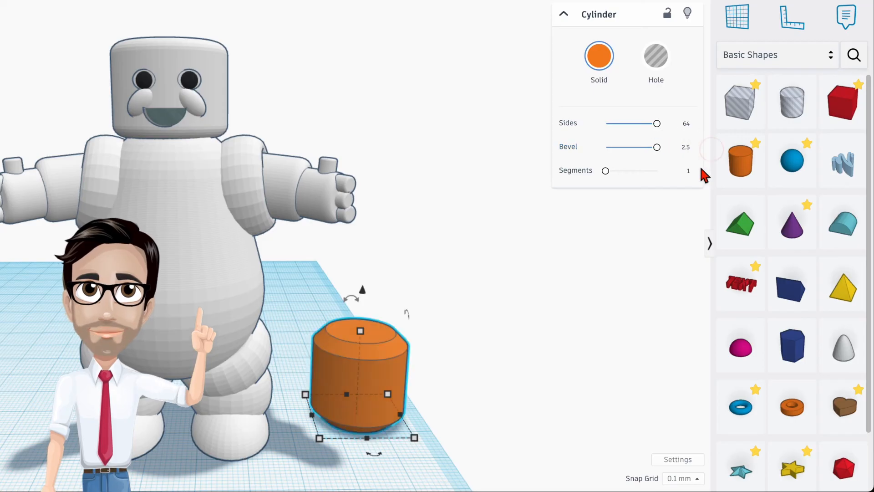
# - Set the cylinder to 6 segments and lift it about 64.90 off the workplane
pyautogui.click(688, 171)
pyautogui.write('6')
pyautogui.press('Return')
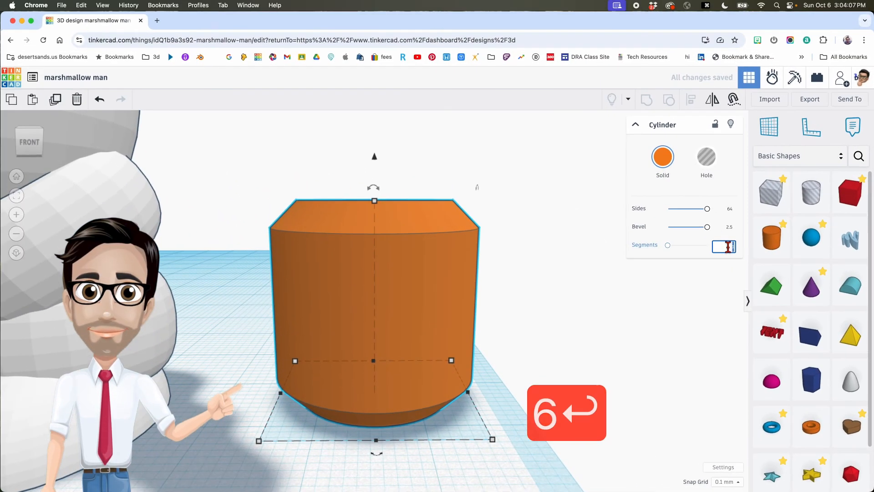
pyautogui.write('6')
pyautogui.press('Return')
pyautogui.scroll(-5, 527, 285)
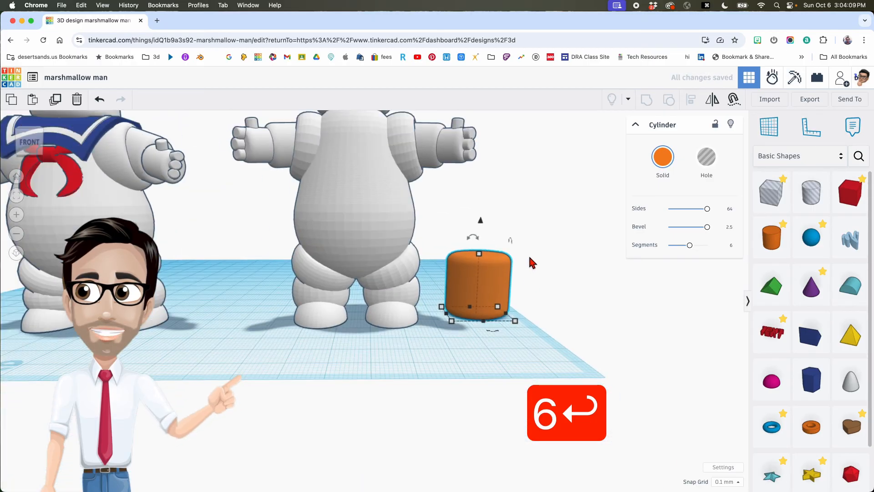
pyautogui.scroll(-3, 531, 261)
pyautogui.moveTo(491, 317); pyautogui.dragTo(480, 89)
# - Colour the cylinder white, move it beside the head, and shrink it to 5.00 tall
pyautogui.click(662, 157)
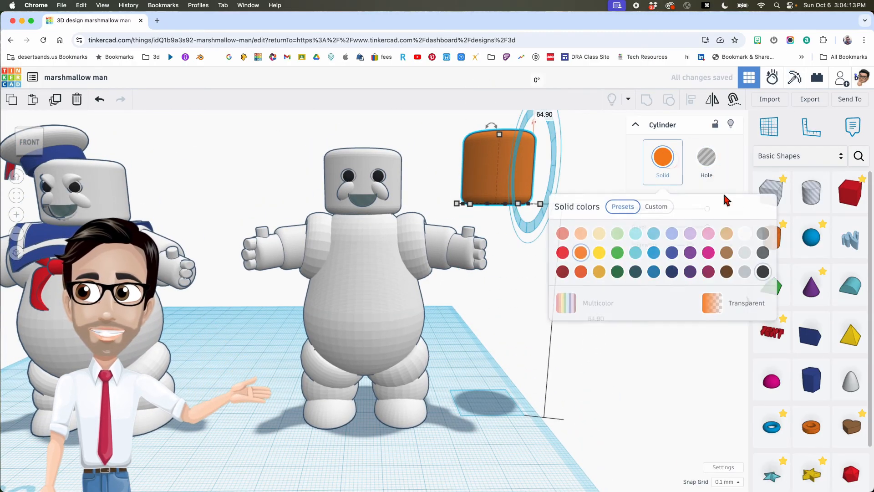
pyautogui.click(743, 234)
pyautogui.scroll(2, 519, 244)
pyautogui.moveTo(517, 191); pyautogui.dragTo(446, 198)
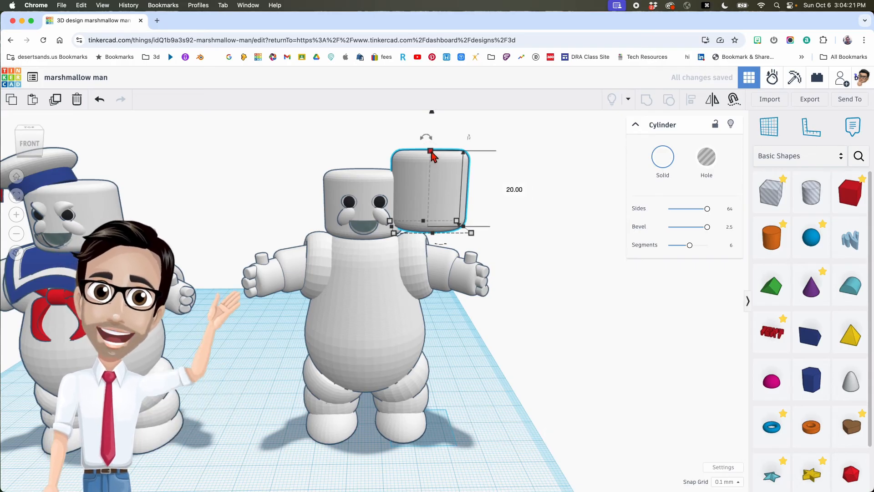
pyautogui.keyDown('shift'); pyautogui.moveTo(433, 151); pyautogui.dragTo(429, 180); pyautogui.keyUp('shift')
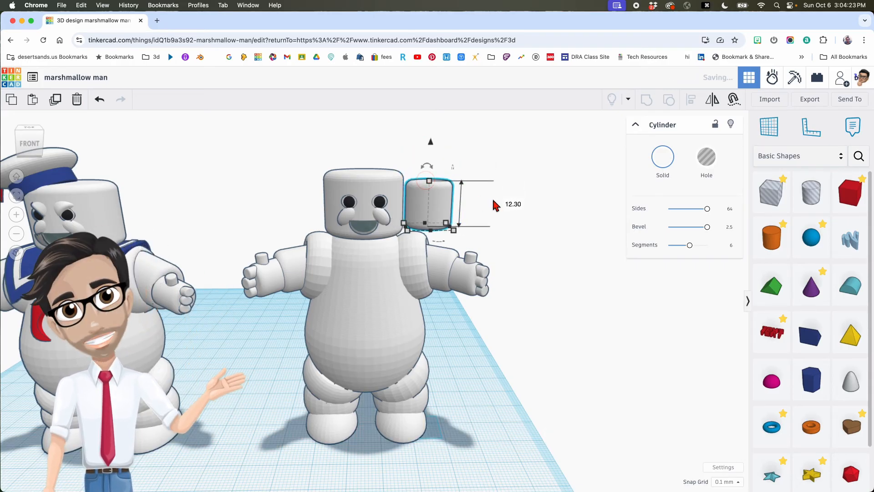
pyautogui.write('5')
pyautogui.press('Return')
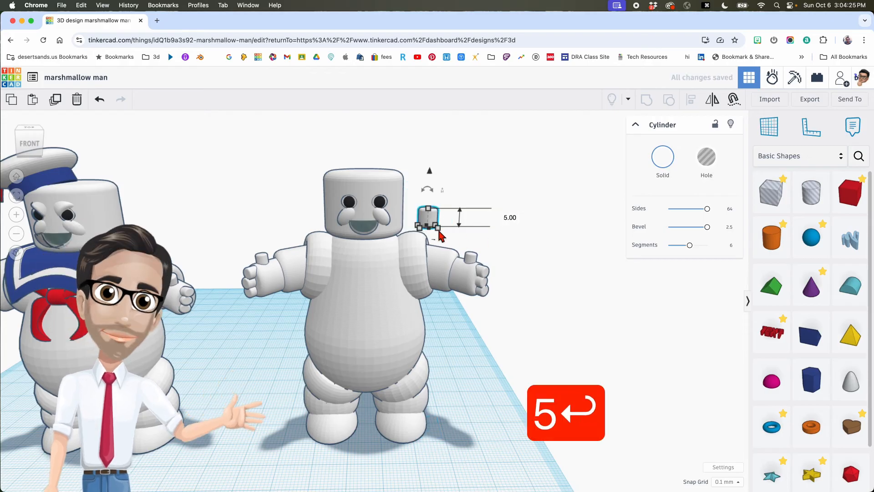
pyautogui.moveTo(457, 174); pyautogui.dragTo(443, 169, button='right')
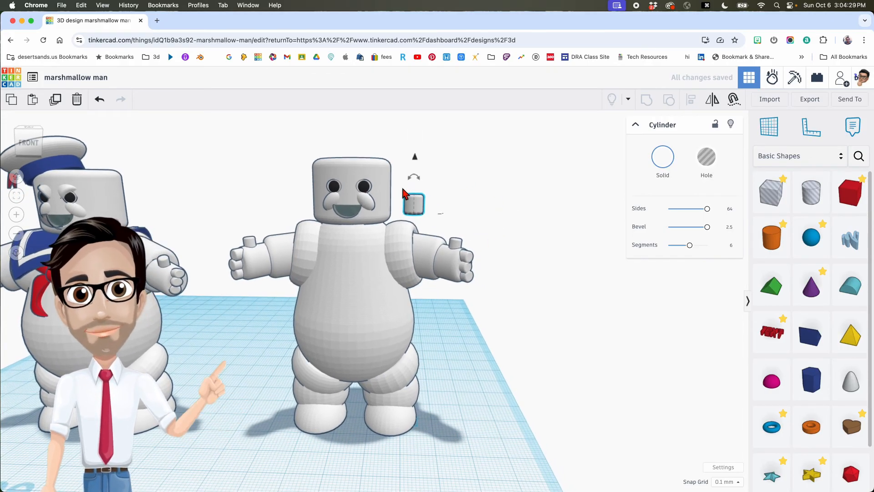
pyautogui.scroll(4, 403, 189)
# - Tilt the small cylinder to about -53° and move it up over the right eye
pyautogui.moveTo(411, 191); pyautogui.dragTo(419, 190, button='right')
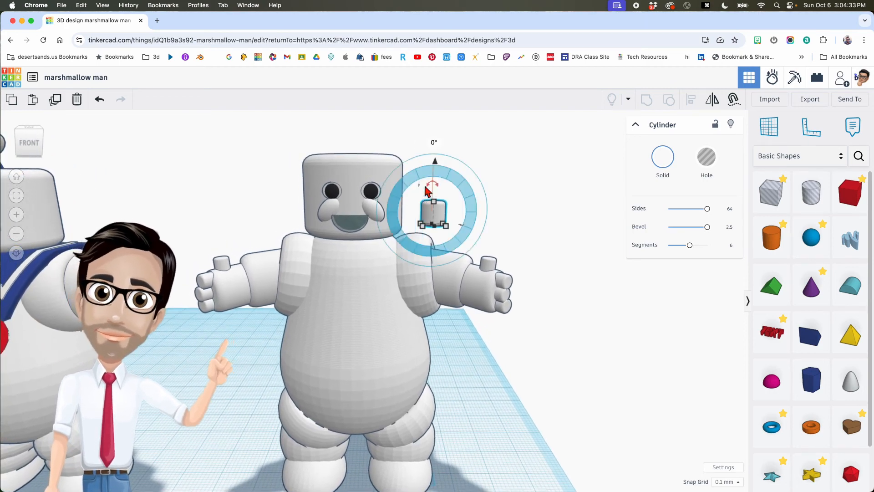
pyautogui.moveTo(432, 186); pyautogui.dragTo(394, 160)
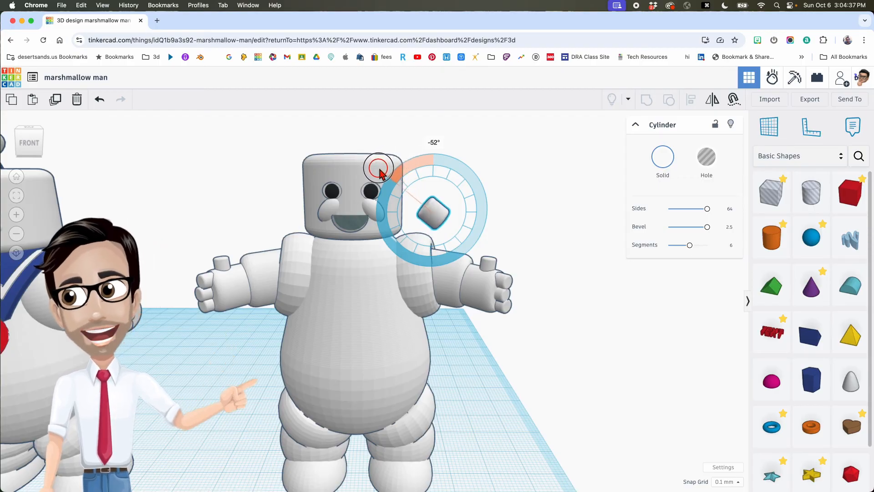
pyautogui.moveTo(378, 173); pyautogui.dragTo(378, 173)
pyautogui.moveTo(437, 167); pyautogui.dragTo(435, 124)
pyautogui.click(441, 184)
pyautogui.moveTo(442, 184); pyautogui.dragTo(377, 184)
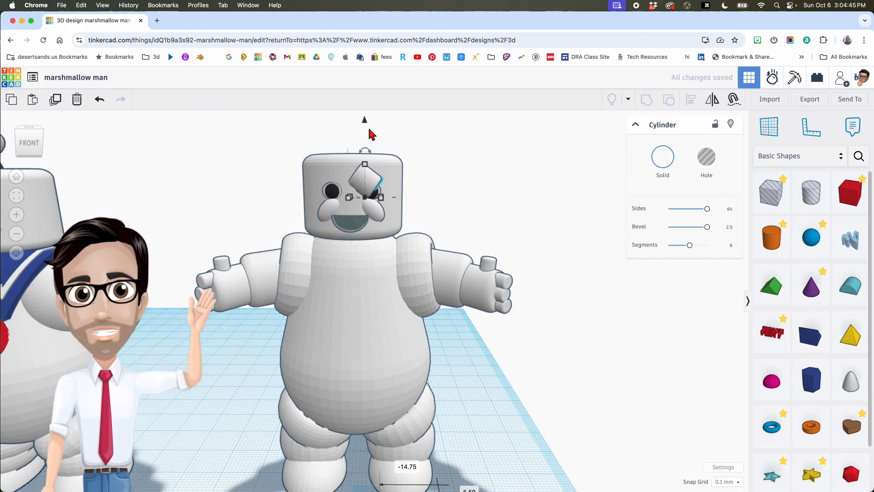
pyautogui.moveTo(364, 121); pyautogui.dragTo(365, 113)
pyautogui.moveTo(427, 166); pyautogui.dragTo(394, 176, button='right')
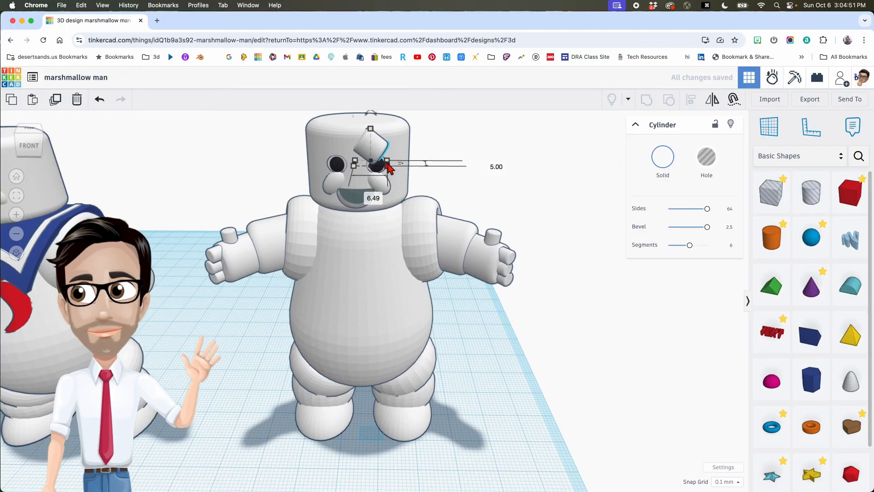
pyautogui.scroll(-3, 373, 148)
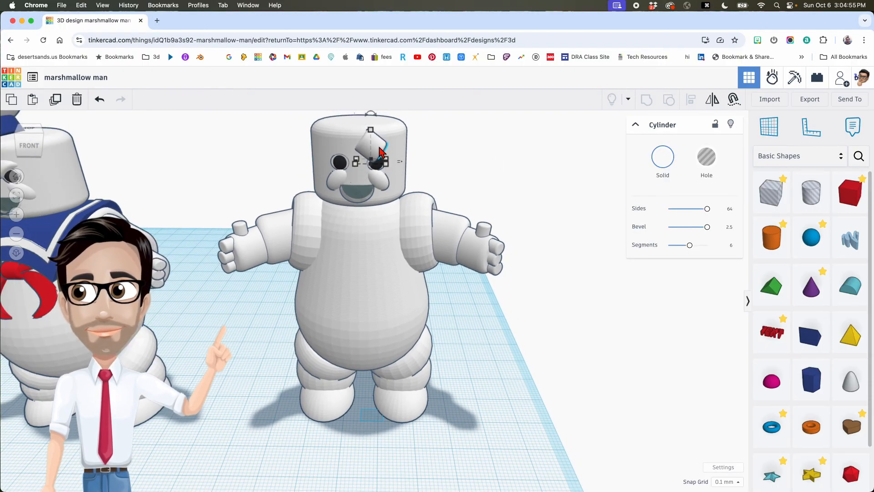
# - Re-tilt the eyebrow to -30° and nudge it into place above the right eye
pyautogui.press('Left')
pyautogui.press('Left')
pyautogui.press('Left')
pyautogui.press('Left')
pyautogui.press('Left')
pyautogui.press('Left')
pyautogui.press('Left')
pyautogui.press('Left')
pyautogui.press('Left')
pyautogui.press('Left')
pyautogui.press('Left')
pyautogui.press('Left')
pyautogui.press('Left')
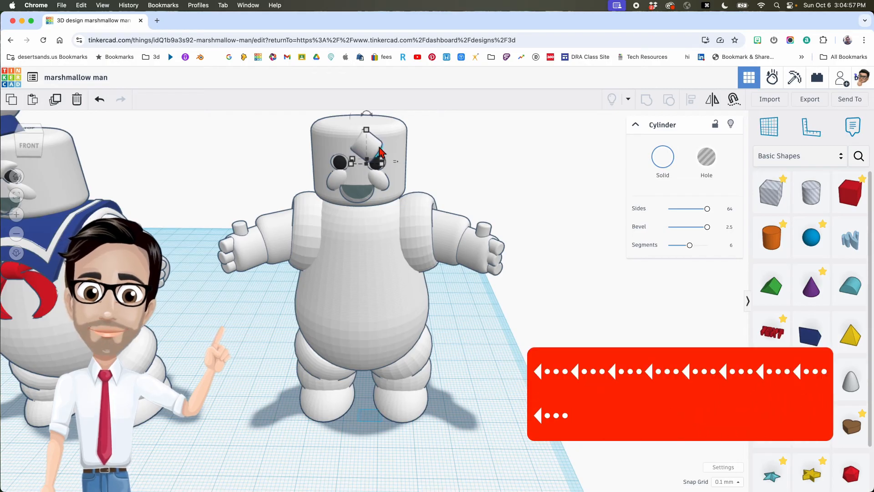
pyautogui.moveTo(410, 152); pyautogui.dragTo(383, 196, button='right')
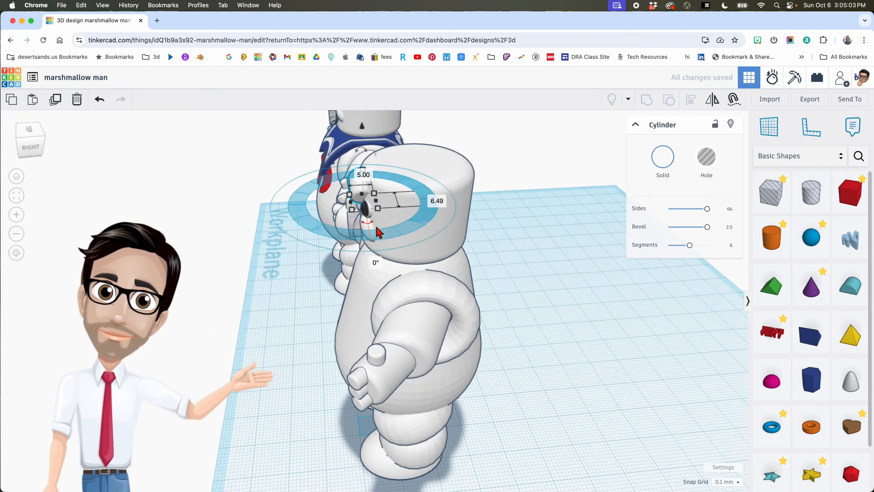
pyautogui.moveTo(370, 228); pyautogui.dragTo(371, 234)
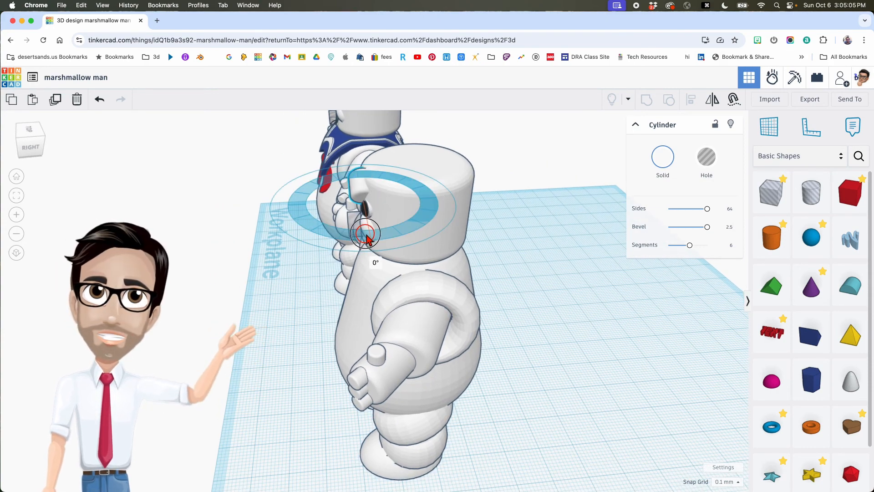
pyautogui.moveTo(361, 242); pyautogui.dragTo(355, 250)
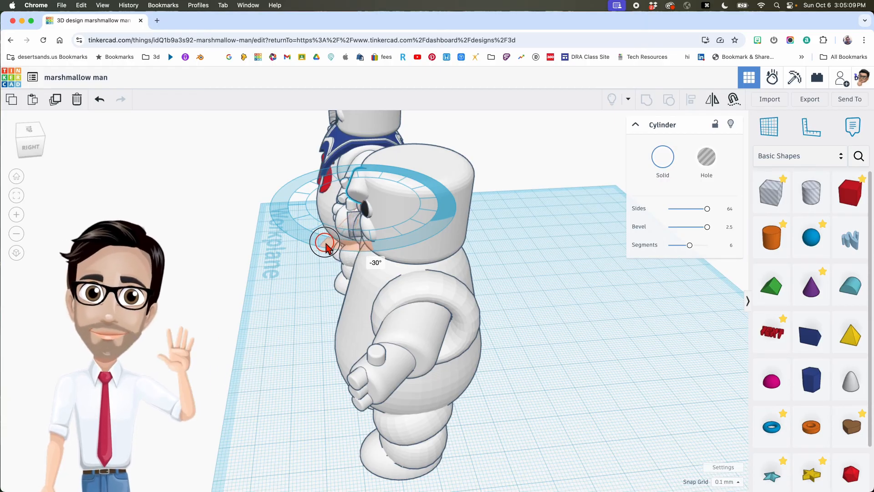
pyautogui.moveTo(325, 246); pyautogui.dragTo(327, 245)
pyautogui.moveTo(327, 245); pyautogui.dragTo(494, 226, button='right')
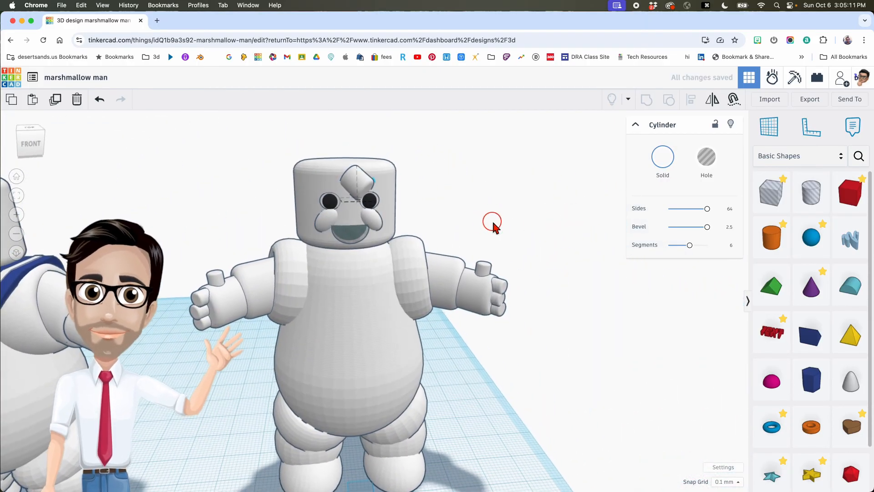
pyautogui.press('Up')
pyautogui.press('Up')
pyautogui.press('Up')
pyautogui.press('Up')
pyautogui.press('Up')
pyautogui.press('Up')
pyautogui.press('Up')
pyautogui.press('Up')
pyautogui.press('Up')
pyautogui.press('Up')
pyautogui.press('Up')
pyautogui.press('Up')
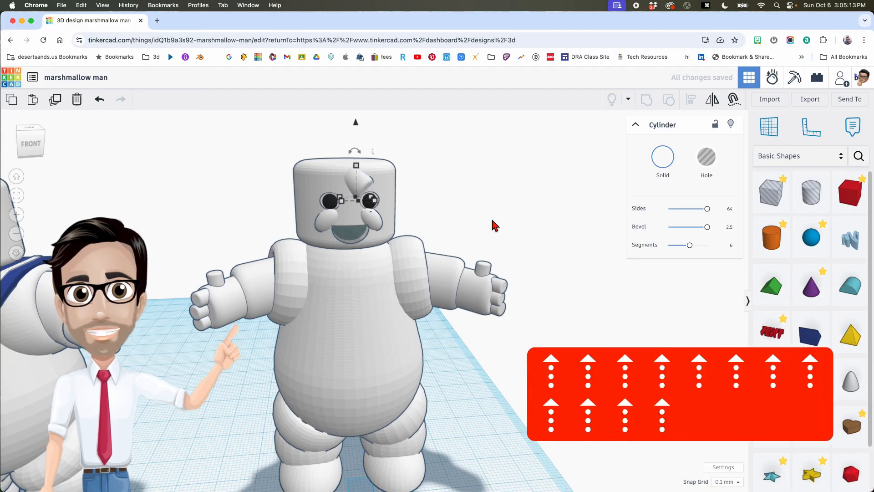
pyautogui.press('Up')
pyautogui.press('Up')
pyautogui.press('Up')
pyautogui.press('Up')
pyautogui.press('Up')
pyautogui.press('Up')
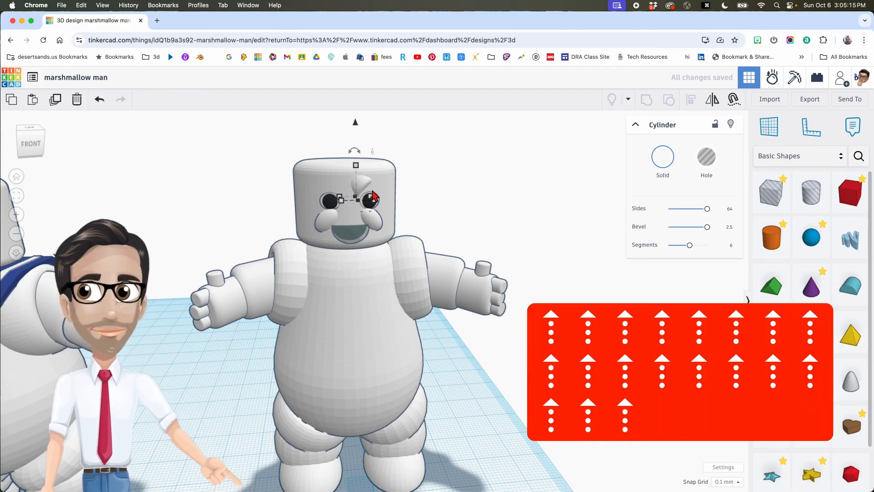
pyautogui.scroll(3, 372, 191)
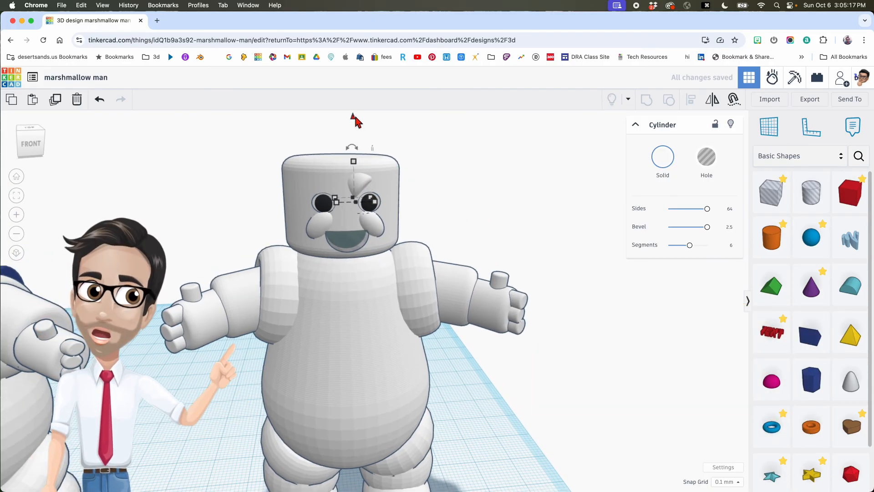
pyautogui.press('Right')
pyautogui.press('Right')
pyautogui.press('Right')
pyautogui.press('Right')
pyautogui.press('Right')
pyautogui.press('Right')
pyautogui.press('Right')
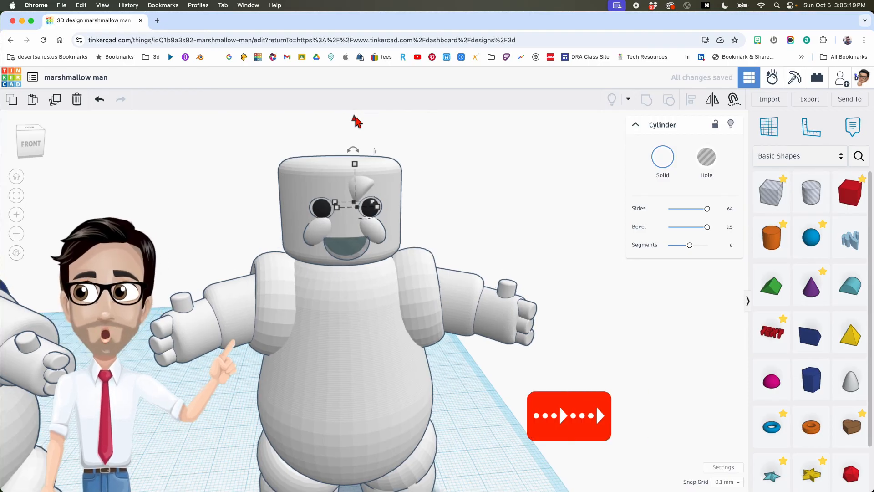
pyautogui.press('Down')
pyautogui.press('Down')
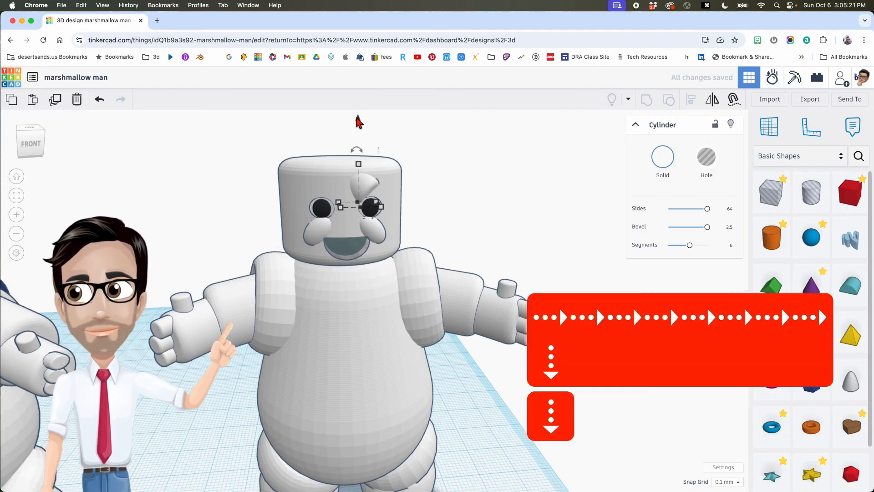
pyautogui.scroll(-5, 393, 154)
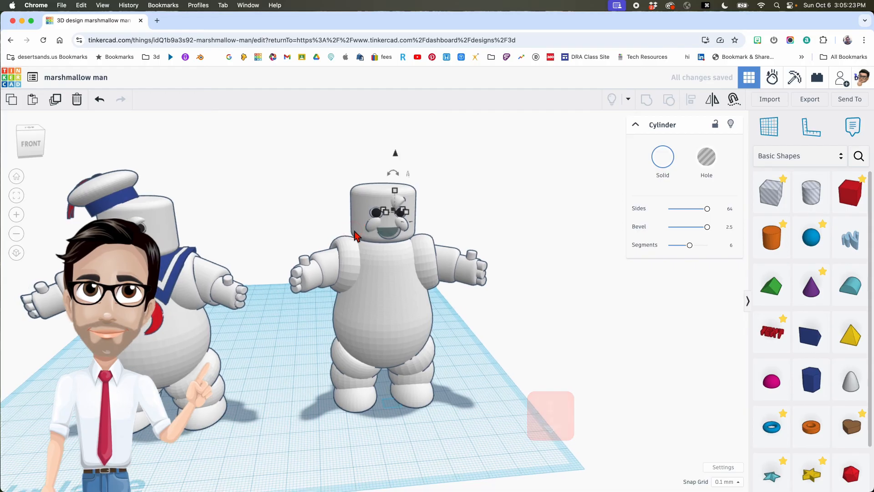
# - Check the eyebrow sits about 71.50 up, then duplicate it in place
pyautogui.click(395, 157)
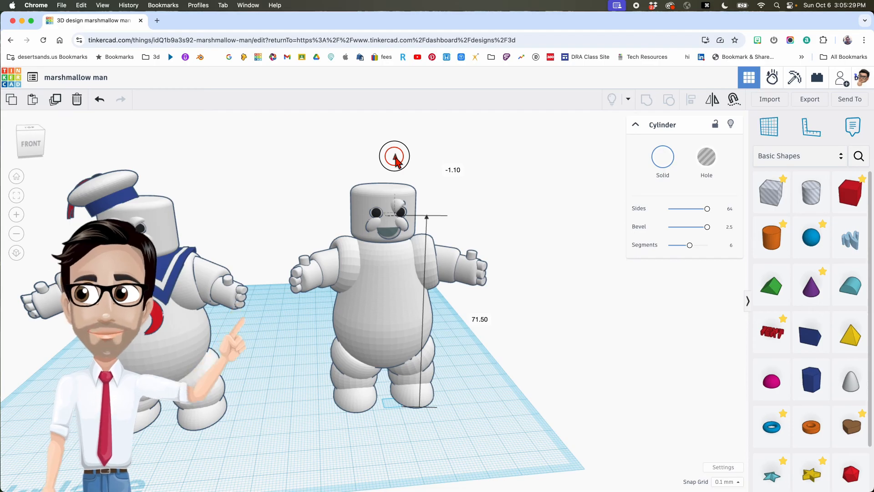
pyautogui.scroll(5, 414, 219)
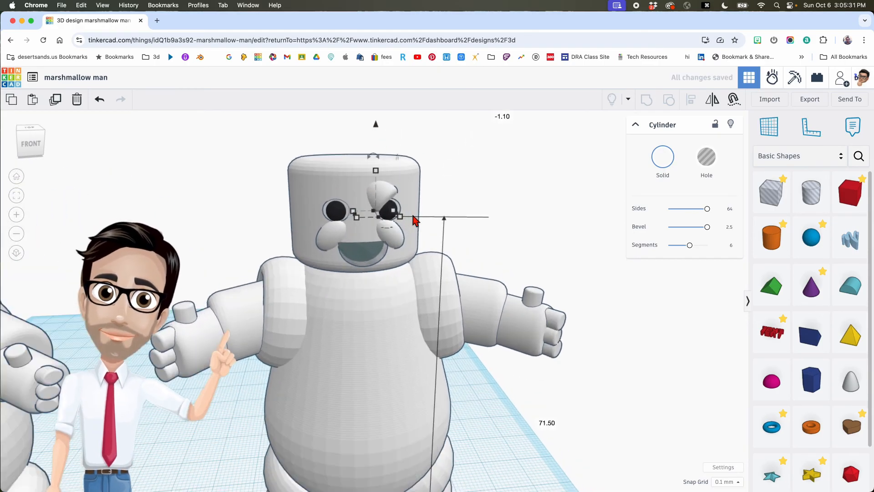
pyautogui.scroll(1, 413, 215)
pyautogui.moveTo(449, 217); pyautogui.dragTo(442, 213, button='right')
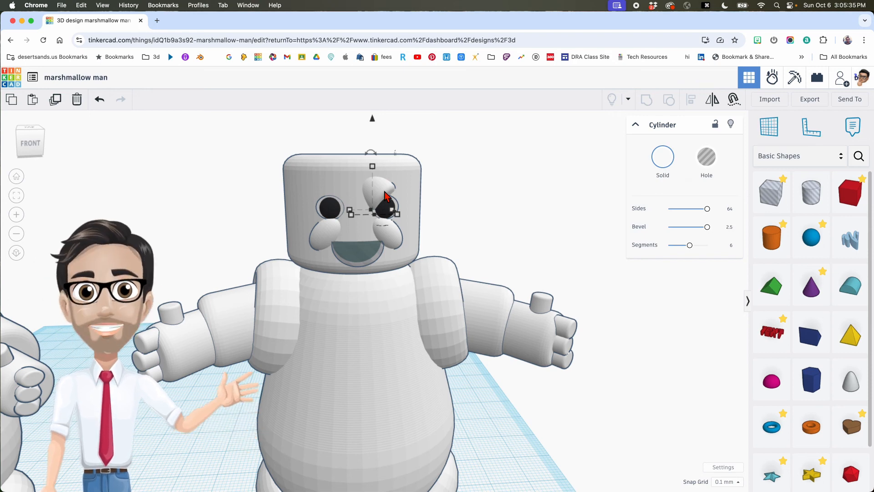
pyautogui.press('super+d')
# - Mirror the copied eyebrow and shift it over the left eye, aligning it slightly right
pyautogui.moveTo(385, 197); pyautogui.dragTo(386, 219, button='right')
pyautogui.press('m')
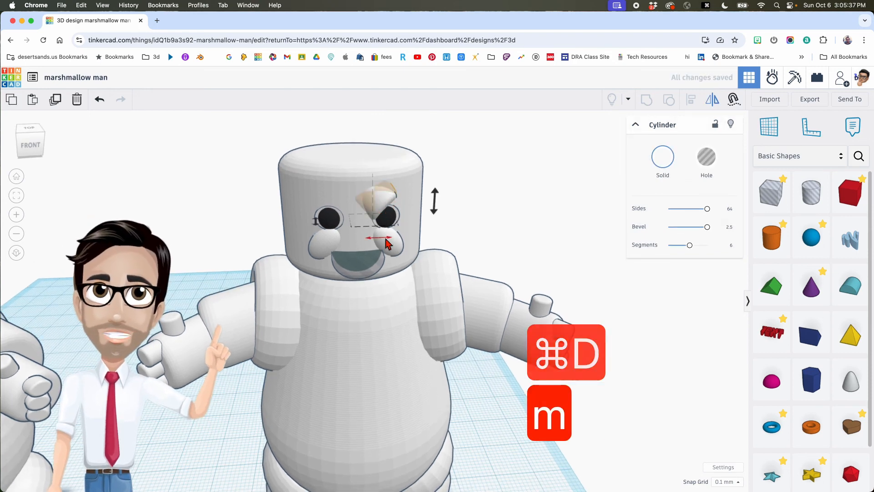
pyautogui.click(385, 237)
pyautogui.hotkey('shift', 'Left')
pyautogui.hotkey('shift', 'Left')
pyautogui.hotkey('shift', 'Left')
pyautogui.hotkey('shift', 'Left')
pyautogui.hotkey('shift', 'Left')
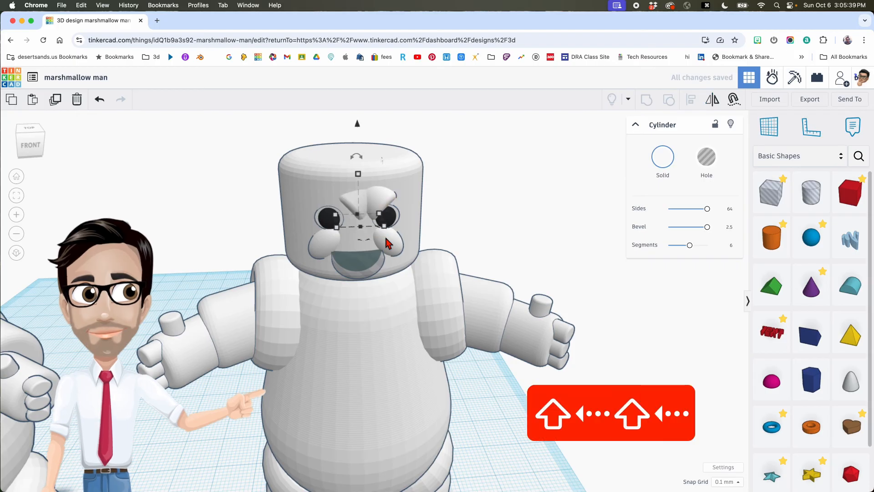
pyautogui.press('Right')
pyautogui.press('Right')
pyautogui.press('Right')
pyautogui.press('Right')
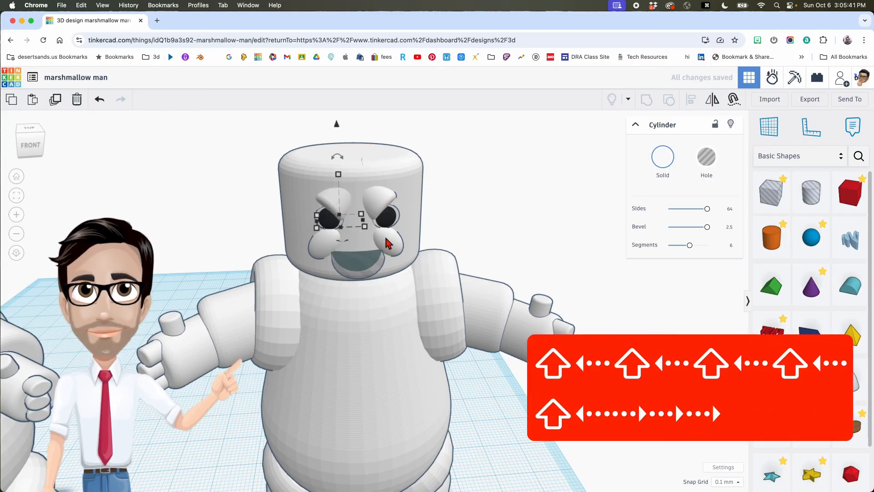
pyautogui.scroll(5, 386, 243)
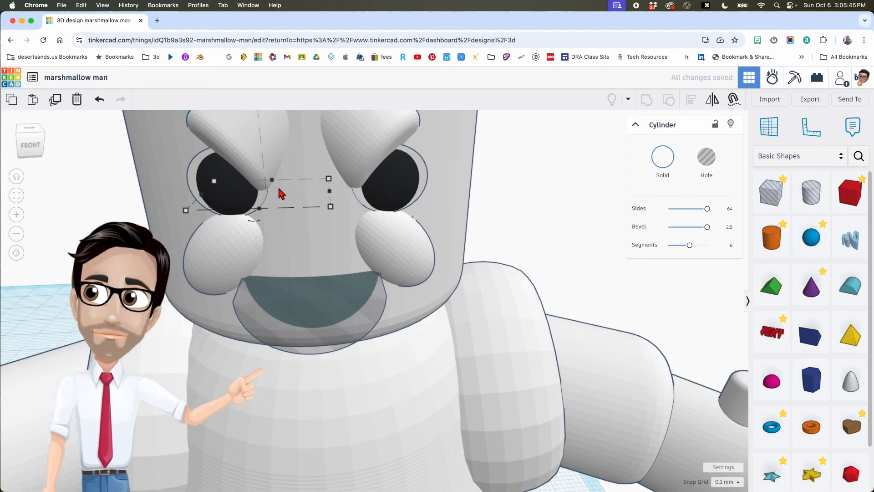
pyautogui.scroll(-10, 265, 194)
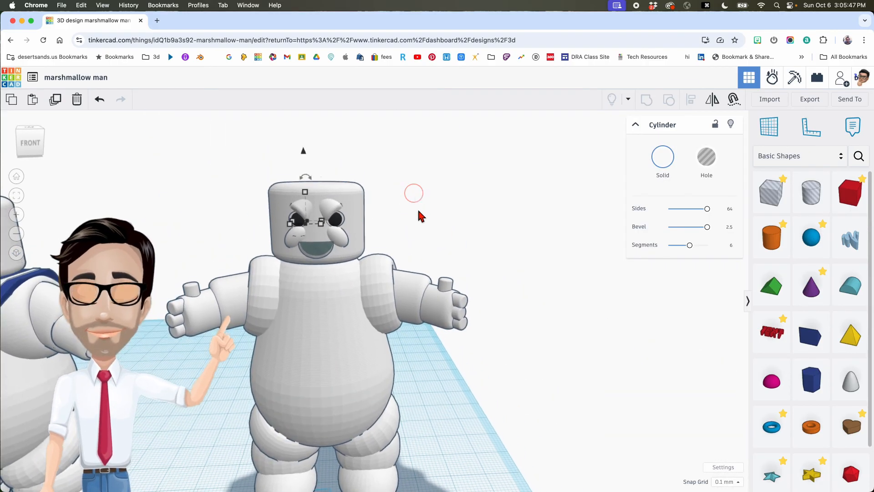
pyautogui.scroll(-5, 440, 218)
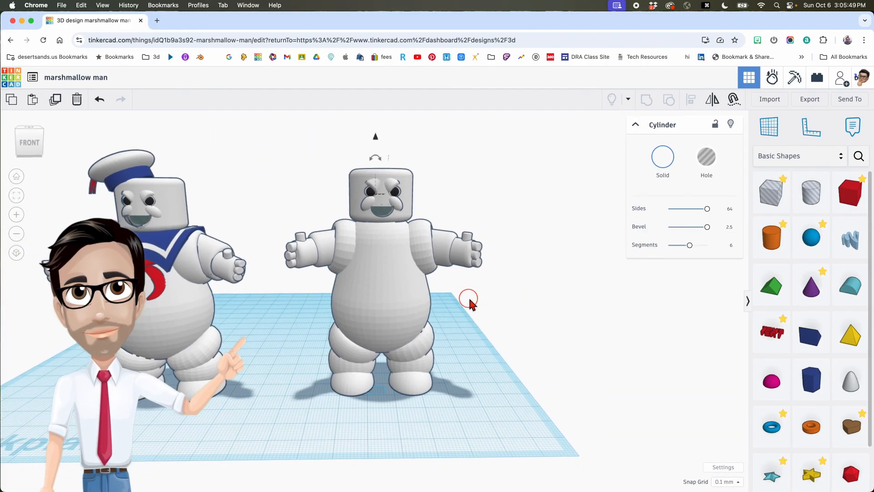
pyautogui.scroll(3, 378, 222)
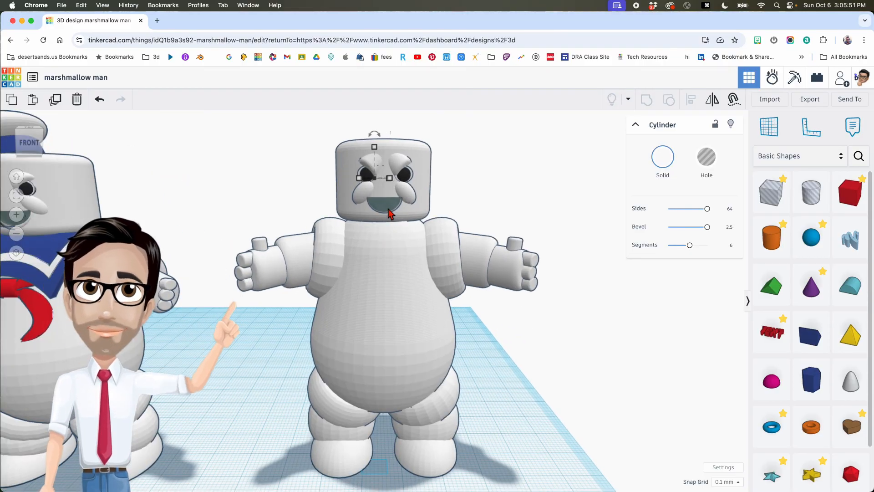
# - Select the mouth and the head together and group them into one shape
pyautogui.click(388, 214)
pyautogui.scroll(1, 388, 213)
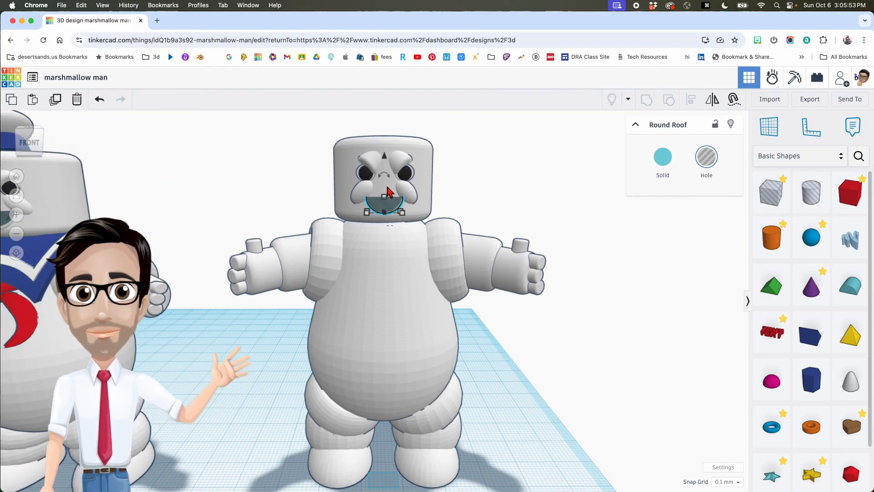
pyautogui.keyDown('shift'); pyautogui.click(388, 190); pyautogui.keyUp('shift')
pyautogui.press('super+g')
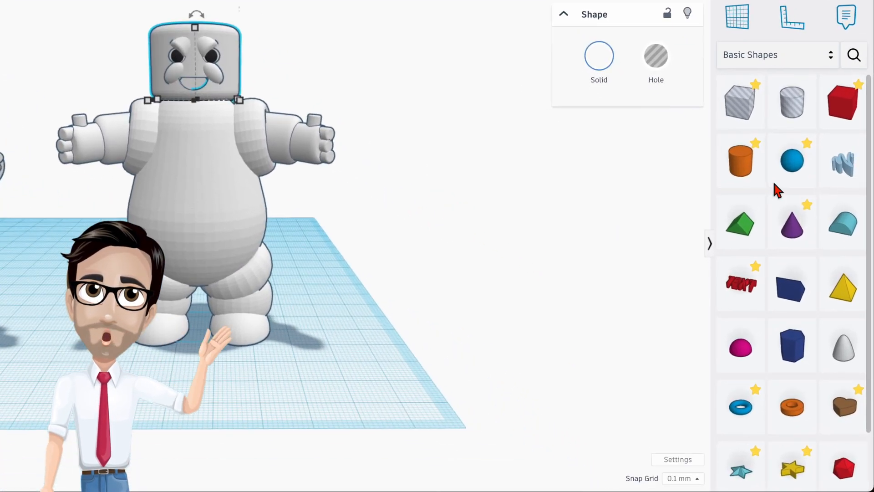
# - Add a smoother red sphere and scale it down to a height of 3
pyautogui.moveTo(806, 243); pyautogui.dragTo(638, 319)
pyautogui.moveTo(568, 268); pyautogui.dragTo(331, 362)
pyautogui.moveTo(645, 130); pyautogui.dragTo(656, 130)
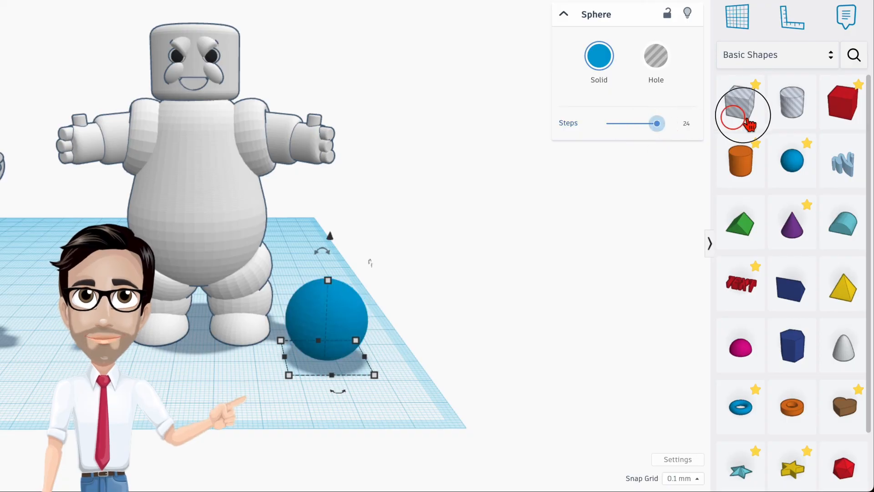
pyautogui.click(605, 61)
pyautogui.click(474, 181)
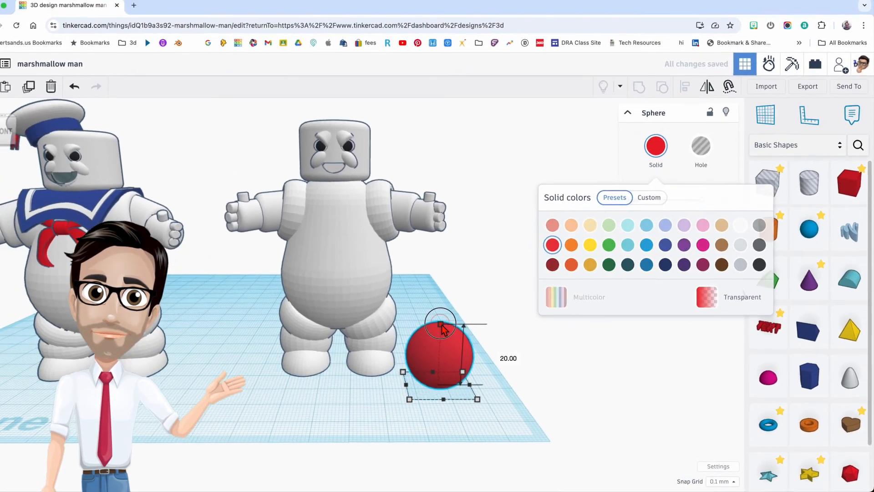
pyautogui.keyDown('shift'); pyautogui.moveTo(328, 279); pyautogui.dragTo(327, 307); pyautogui.keyUp('shift')
pyautogui.keyDown('shift'); pyautogui.moveTo(453, 354); pyautogui.dragTo(451, 376); pyautogui.keyUp('shift')
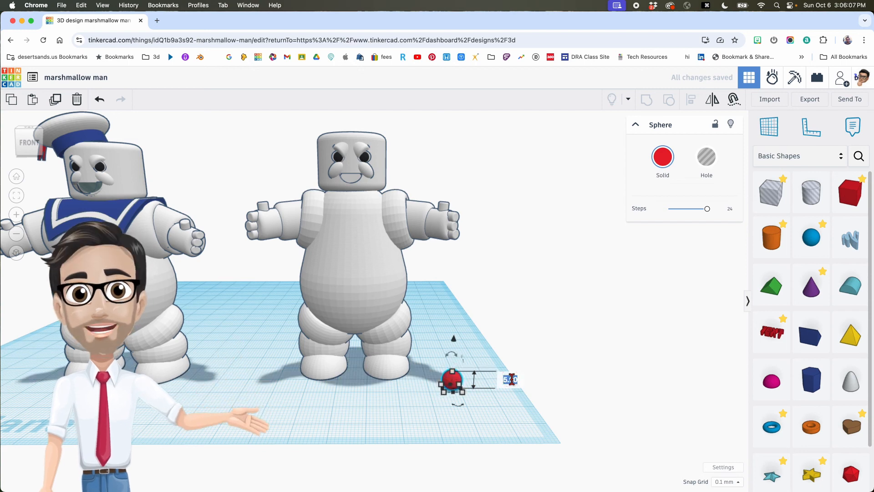
pyautogui.write('3')
pyautogui.press('Return')
# - Raise the red sphere to mouth height and place it inside the mouth
pyautogui.moveTo(455, 350); pyautogui.dragTo(463, 130)
pyautogui.moveTo(438, 202); pyautogui.dragTo(455, 222, button='right')
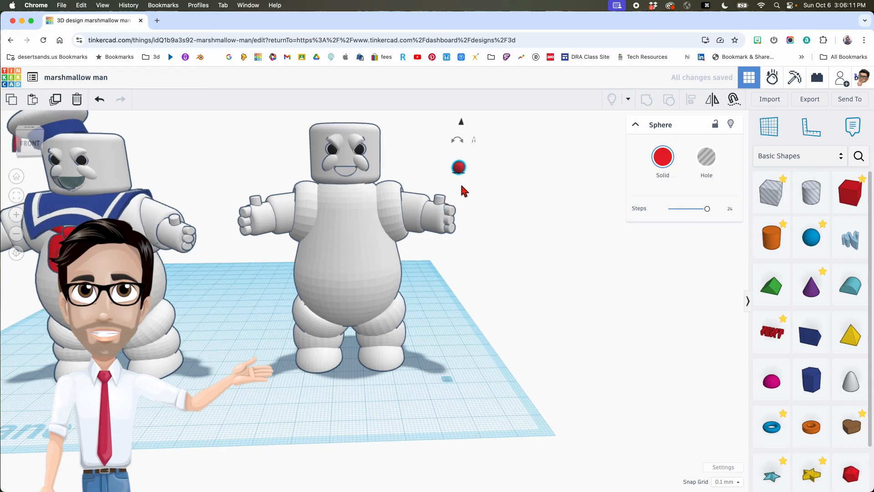
pyautogui.moveTo(462, 172); pyautogui.dragTo(350, 171)
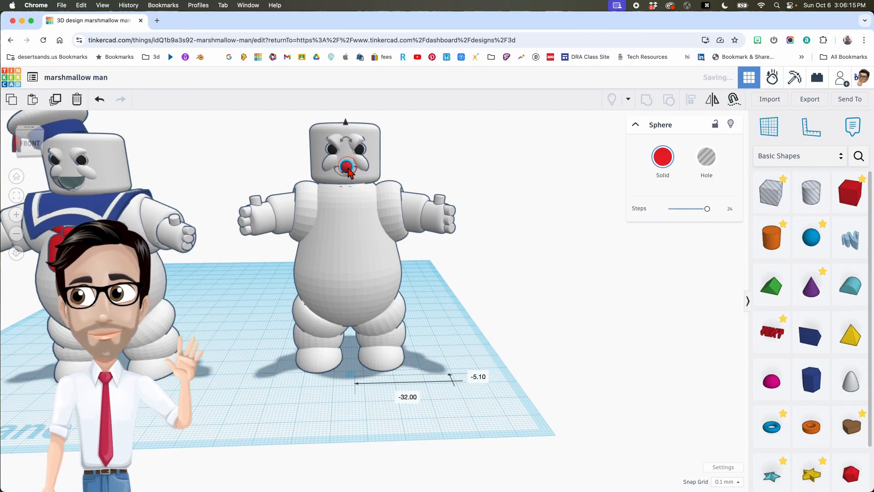
pyautogui.moveTo(346, 125); pyautogui.dragTo(346, 127)
pyautogui.scroll(2, 342, 177)
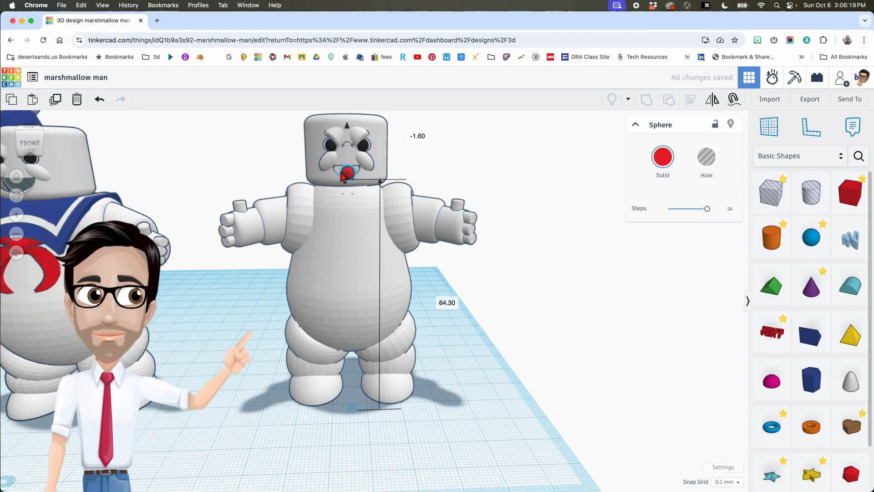
pyautogui.press('f')
pyautogui.scroll(-4, 408, 255)
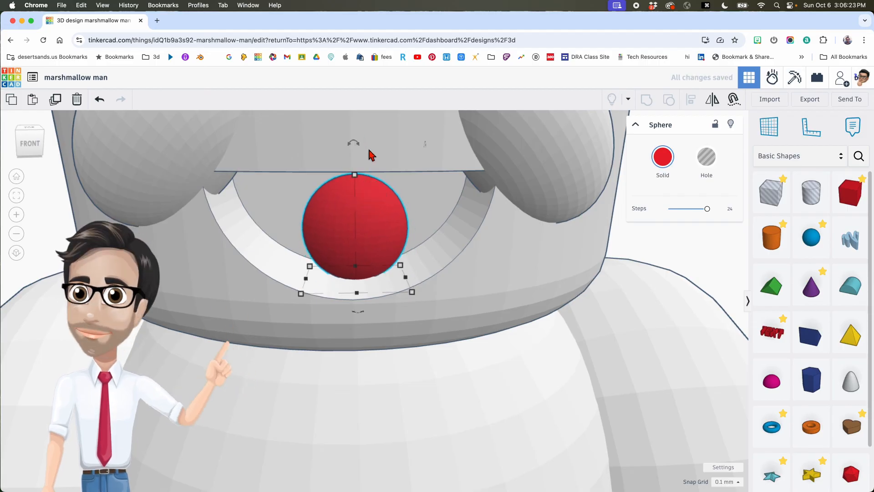
pyautogui.scroll(-4, 368, 148)
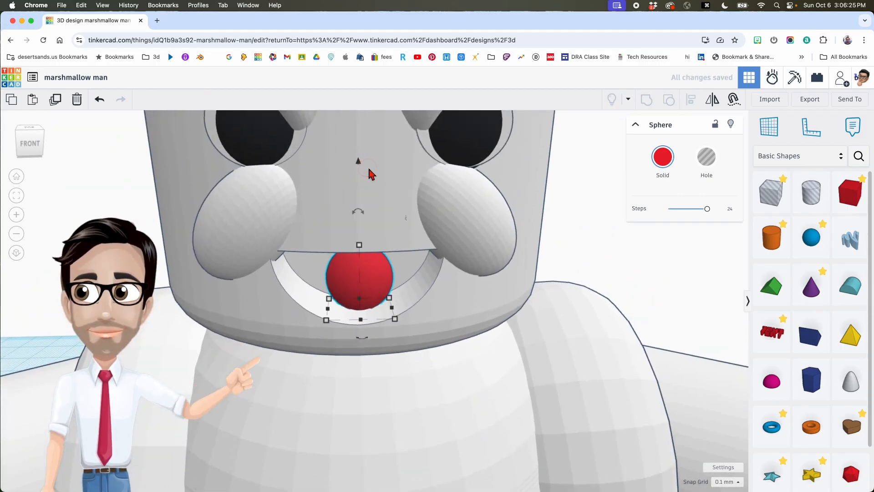
# - Lower the red sphere deeper into the mouth and set its size to 4.00
pyautogui.moveTo(363, 159); pyautogui.dragTo(359, 181)
pyautogui.moveTo(366, 272); pyautogui.dragTo(370, 274, button='right')
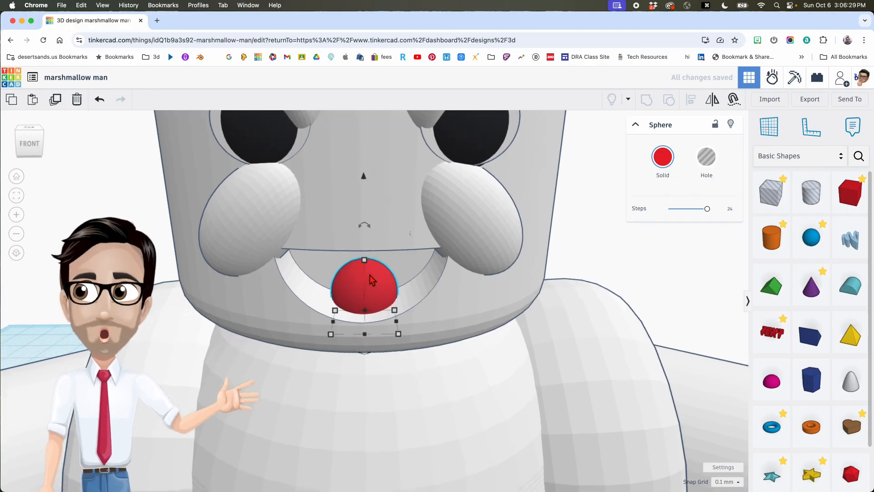
pyautogui.moveTo(345, 313); pyautogui.dragTo(386, 306, button='middle')
pyautogui.click(506, 291)
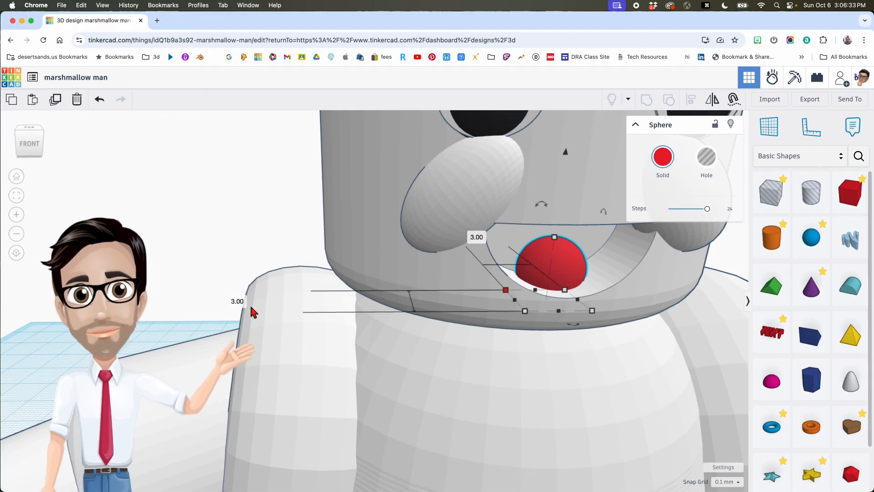
pyautogui.write('4')
pyautogui.press('Return')
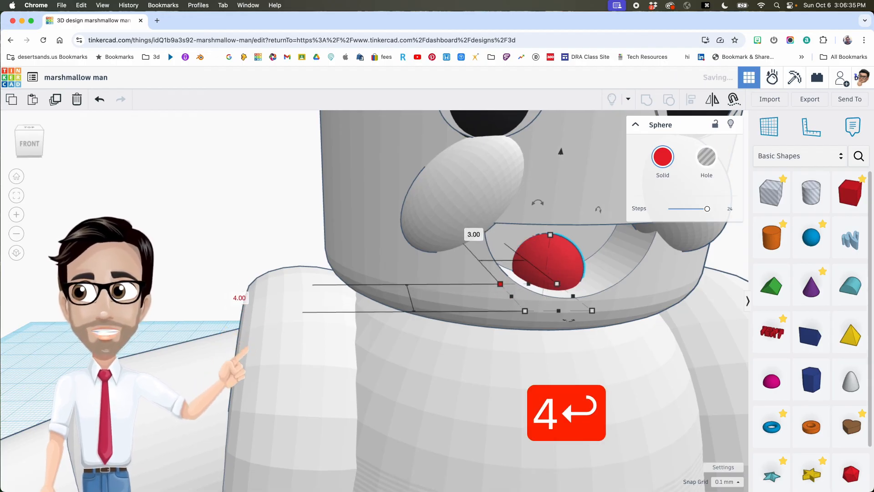
pyautogui.moveTo(502, 318); pyautogui.dragTo(458, 325, button='middle')
pyautogui.moveTo(405, 320); pyautogui.dragTo(405, 322, button='right')
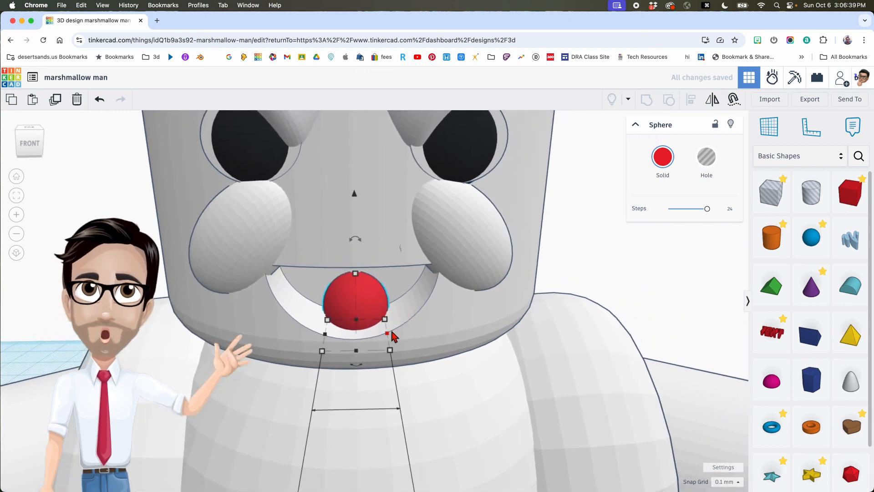
# - Widen the tongue to an oval about 6.10 wide, centre it, tilt it about -13°, and lower it
pyautogui.moveTo(388, 337); pyautogui.dragTo(412, 338)
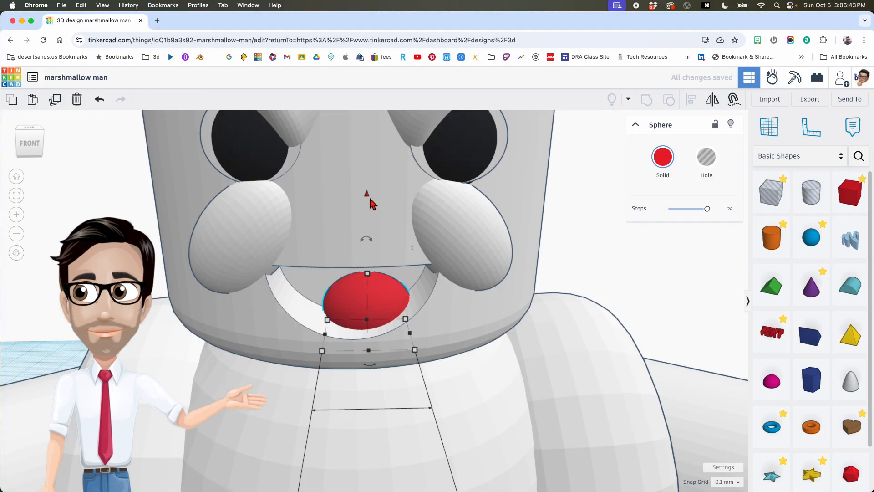
pyautogui.moveTo(370, 199); pyautogui.dragTo(368, 196)
pyautogui.press('Left')
pyautogui.press('Left')
pyautogui.press('Left')
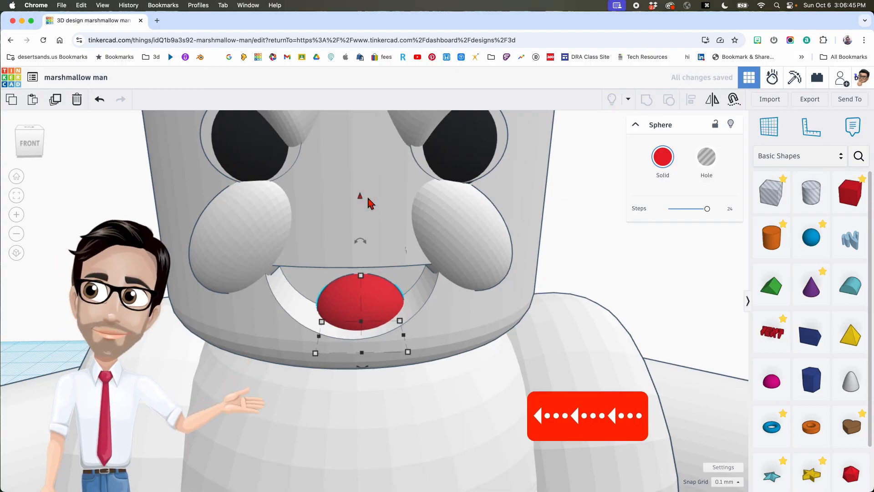
pyautogui.press('Left')
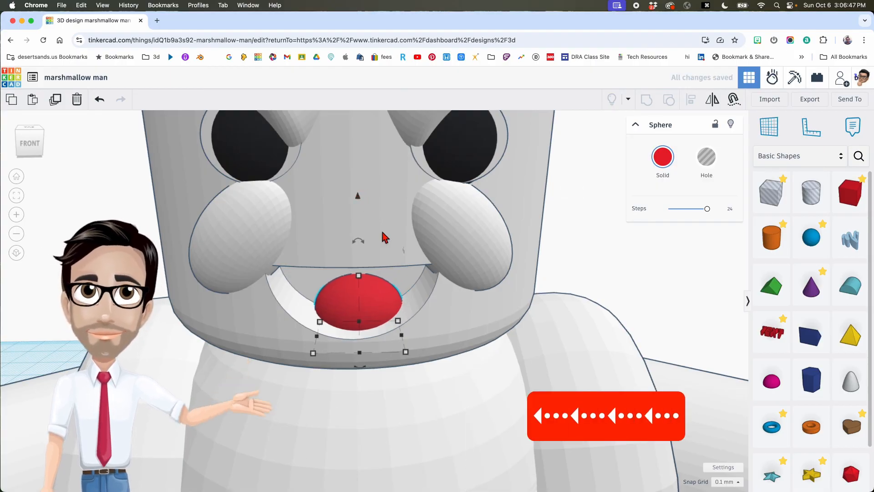
pyautogui.moveTo(382, 233); pyautogui.dragTo(385, 223, button='right')
pyautogui.moveTo(359, 399); pyautogui.dragTo(408, 413)
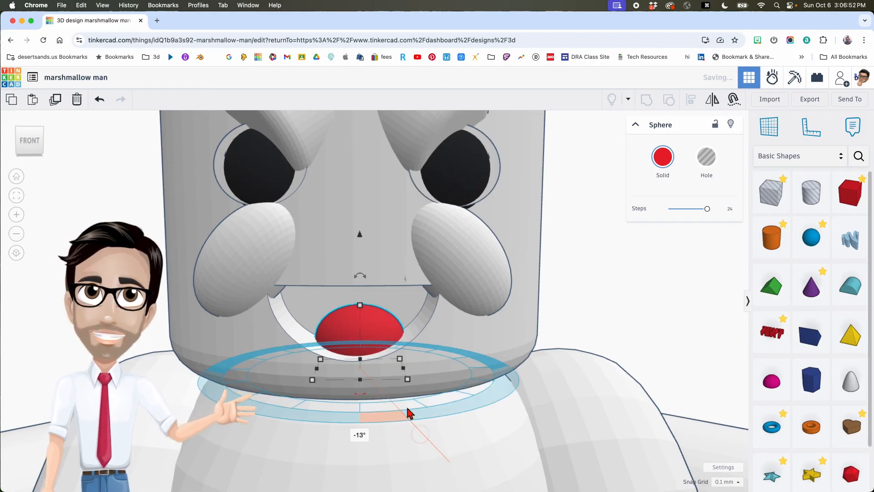
pyautogui.click(401, 358)
pyautogui.moveTo(401, 358); pyautogui.dragTo(399, 351)
pyautogui.moveTo(362, 237); pyautogui.dragTo(362, 309)
pyautogui.scroll(-5, 361, 302)
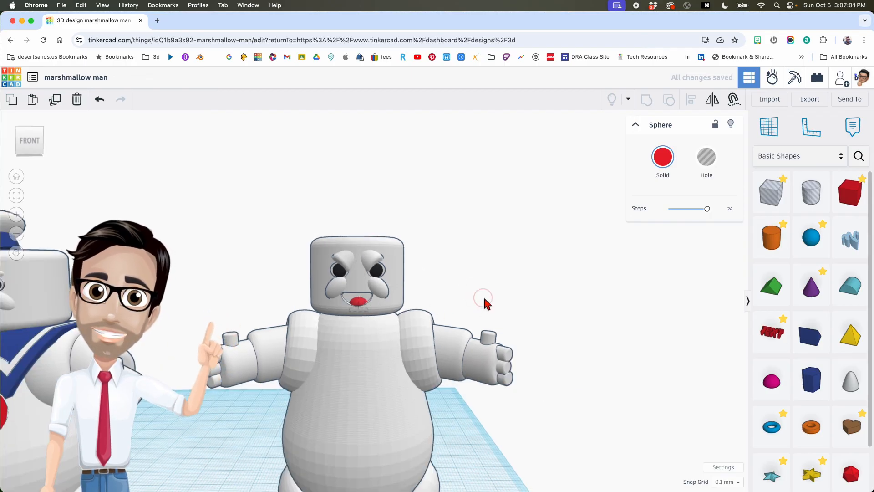
pyautogui.scroll(-5, 486, 302)
pyautogui.moveTo(494, 314); pyautogui.dragTo(525, 307, button='middle')
pyautogui.moveTo(526, 308); pyautogui.dragTo(489, 330, button='right')
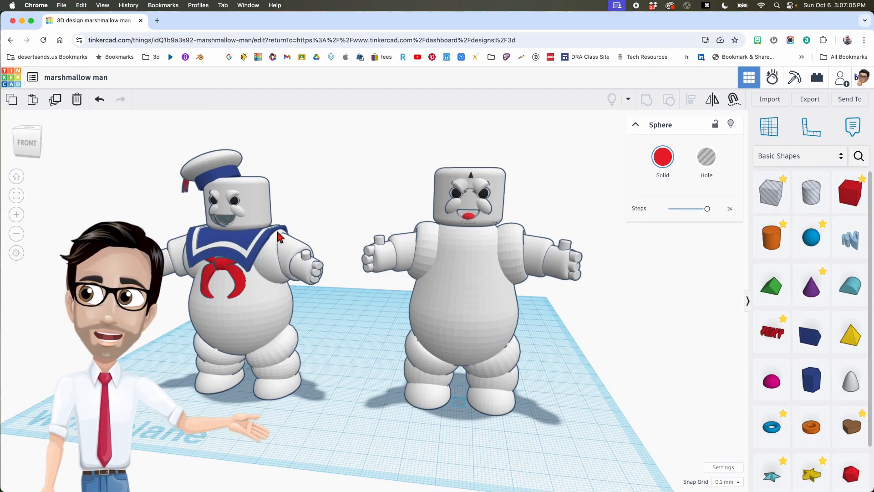